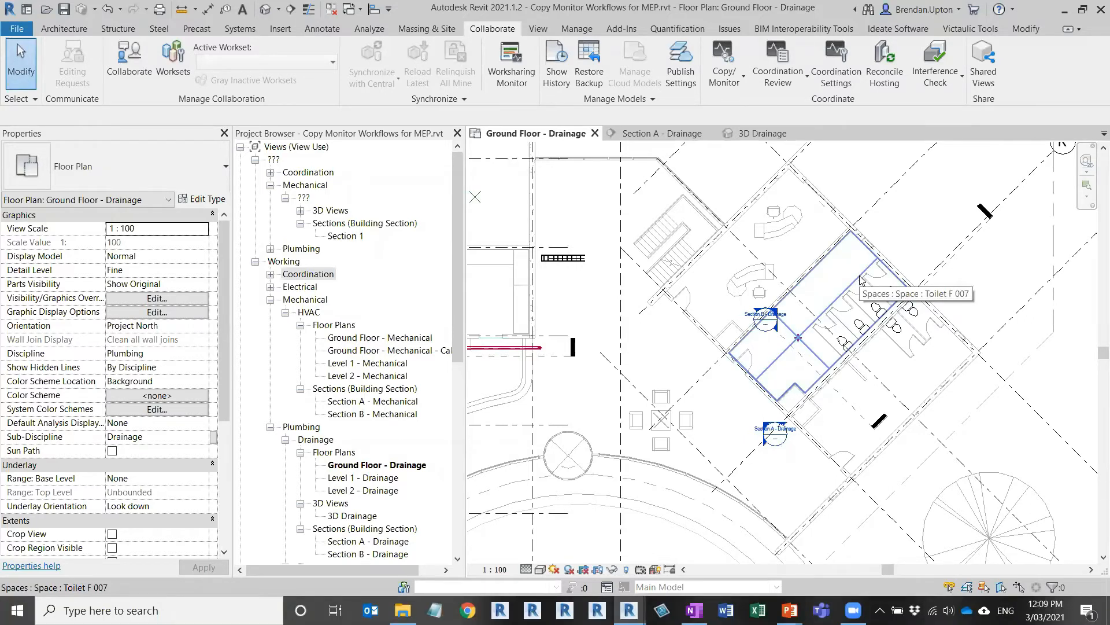
Step: Zoom to the toilet rooms, select grid 10, then select the linked X_Architectural_Project model
scroll(760, 289, down, 1)
middle_drag(759, 290, 886, 294)
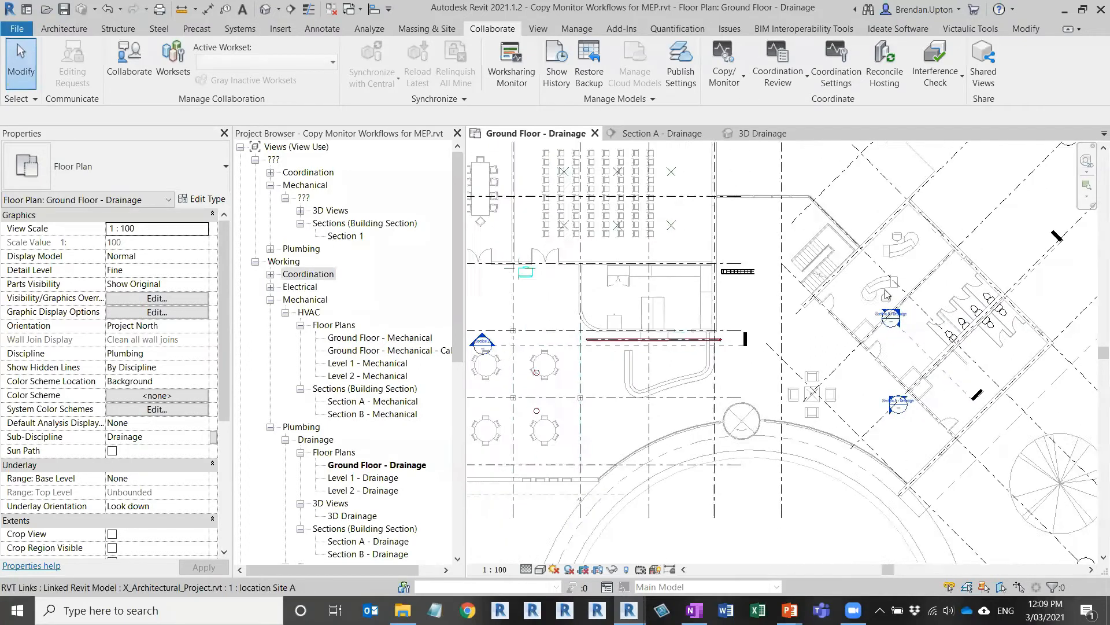
scroll(887, 294, down, 1)
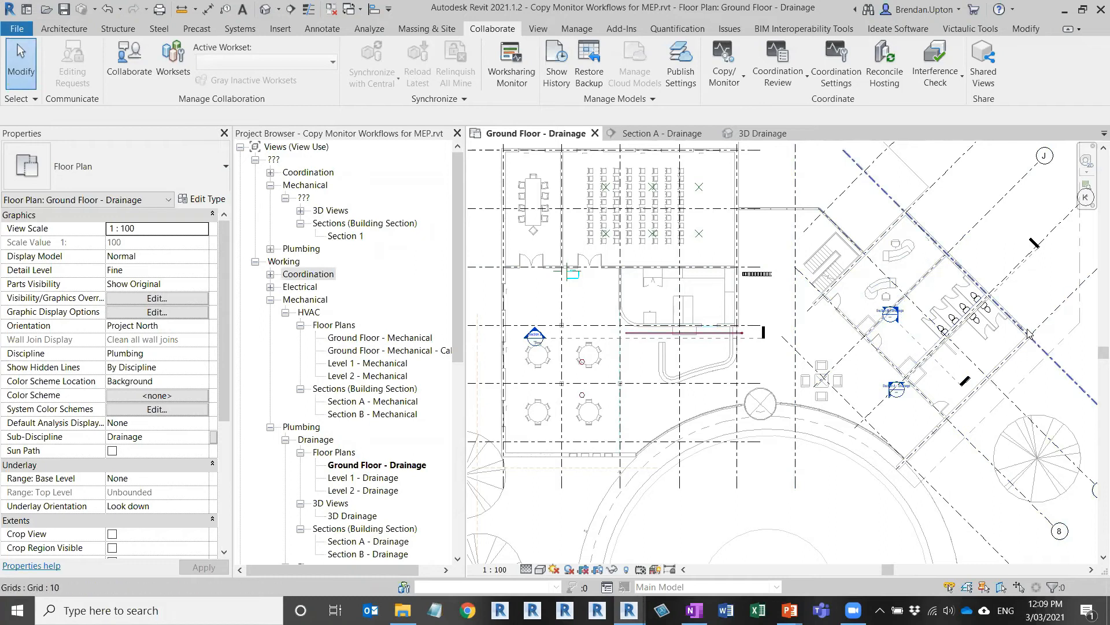
middle_drag(991, 301, 920, 311)
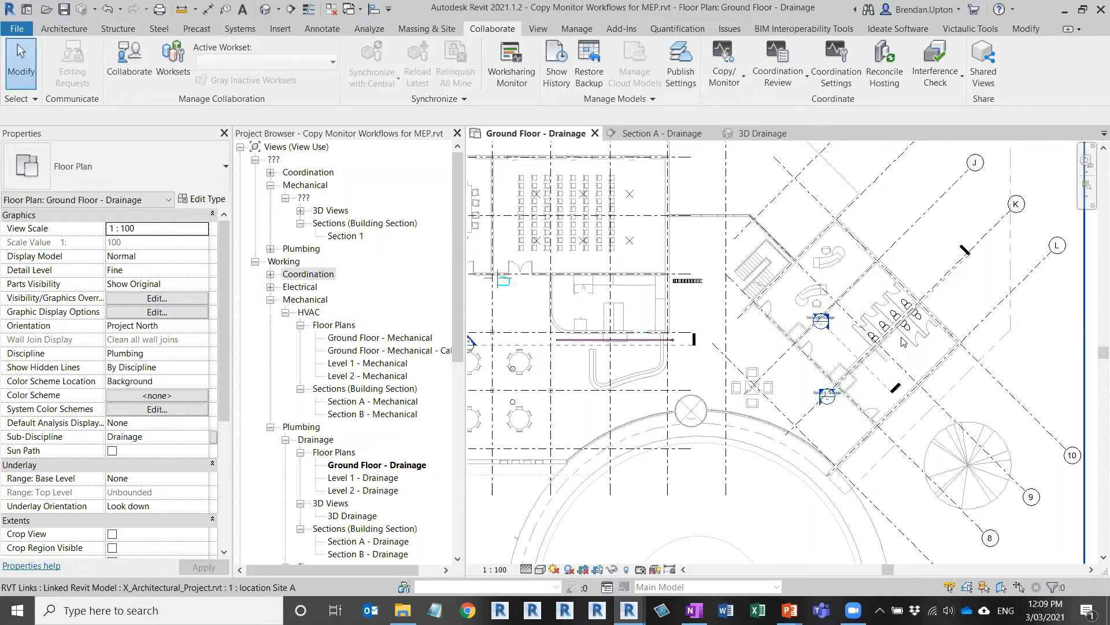
scroll(904, 341, up, 5)
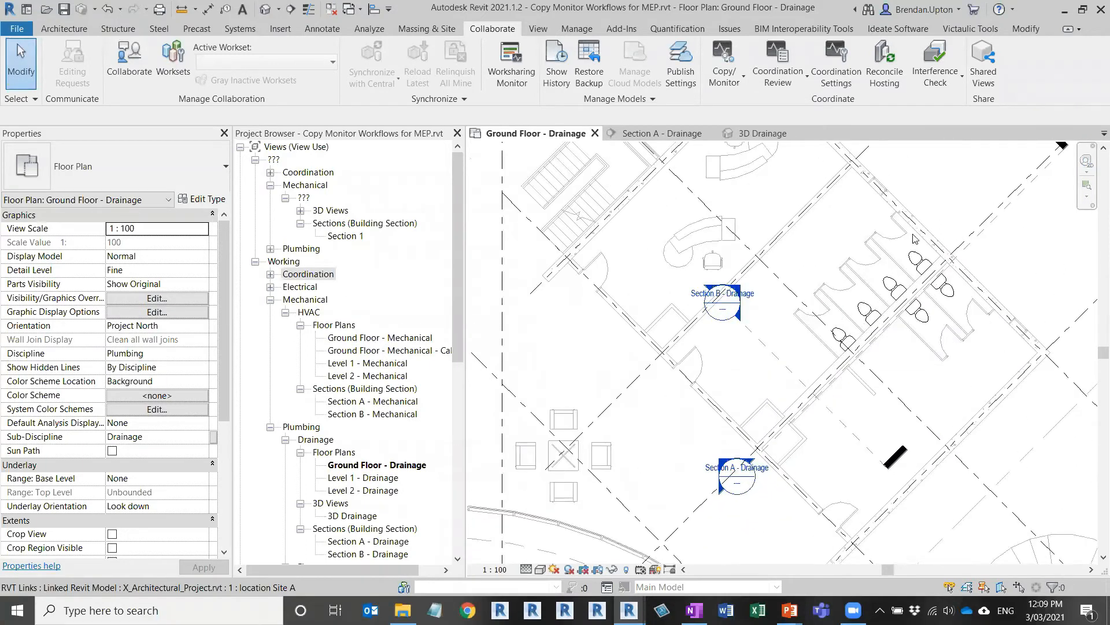
click(895, 200)
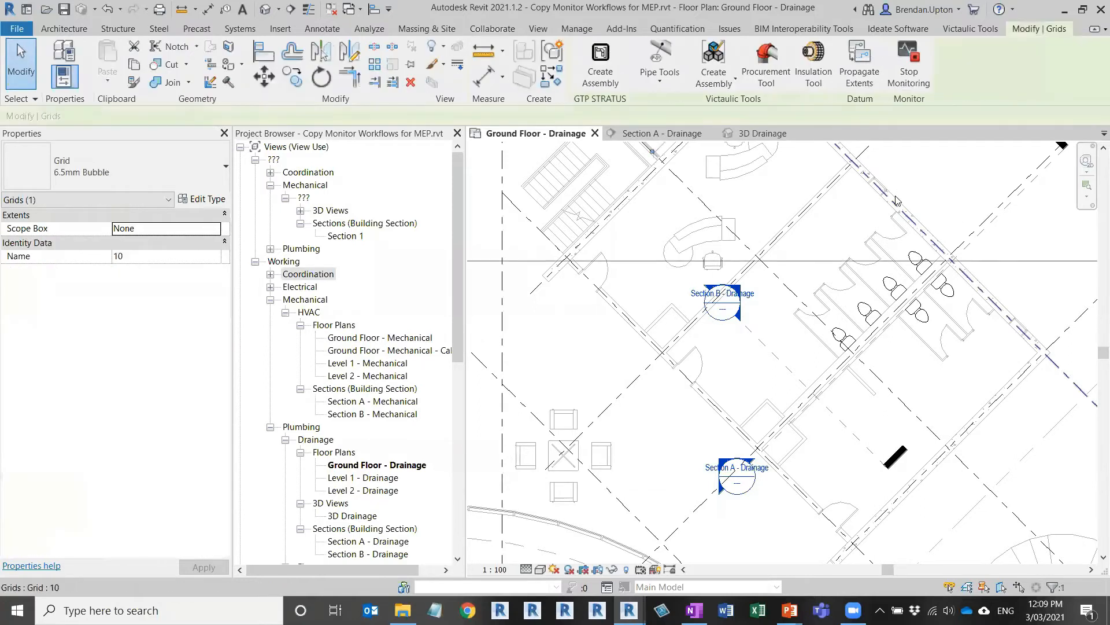
click(714, 243)
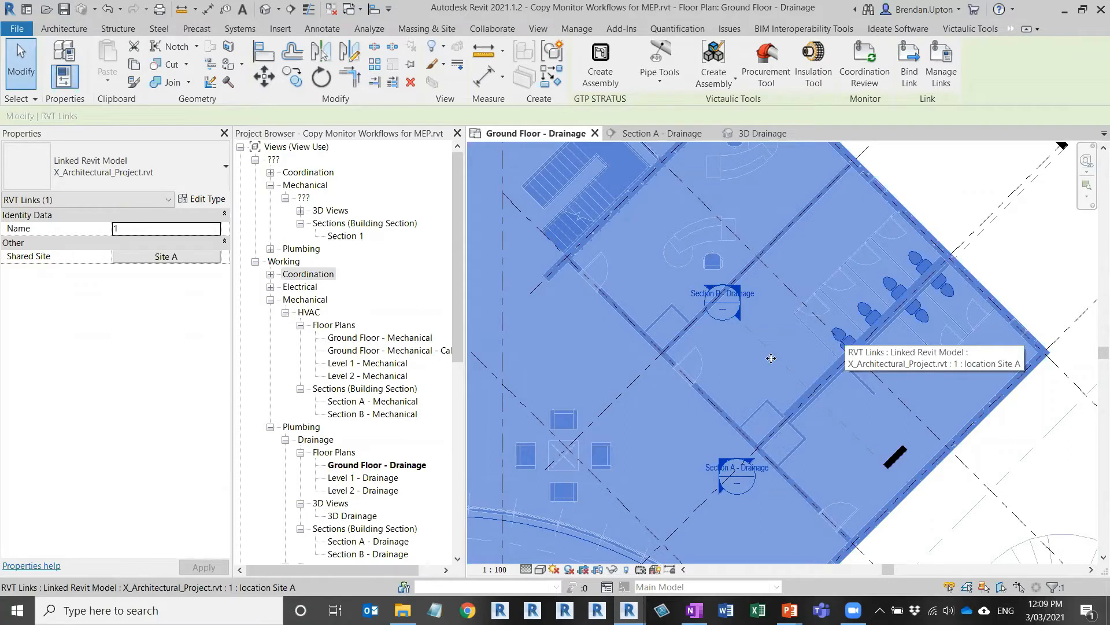
Step: In the X_Architectural_Project window, zoom in and select a toilet in Toilet F 007
click(688, 532)
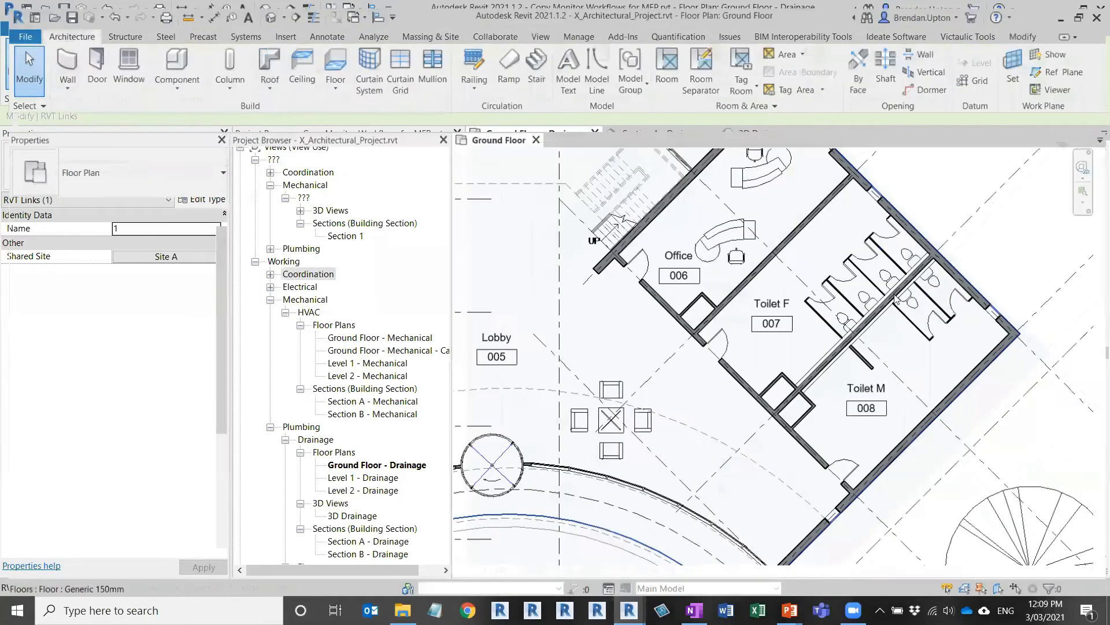
scroll(894, 296, up, 3)
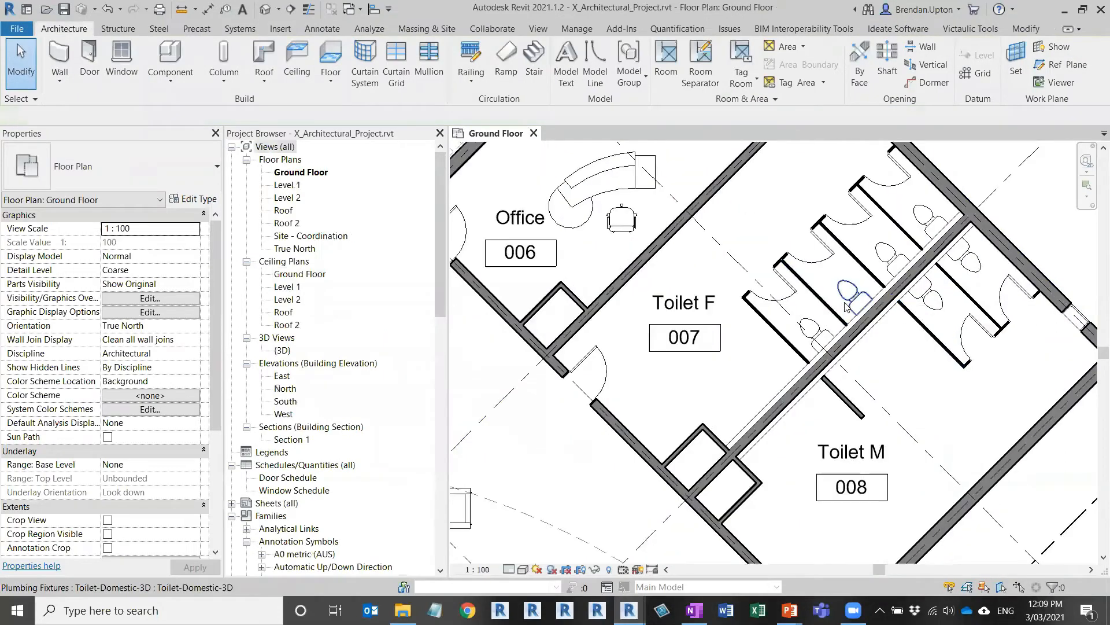
click(846, 307)
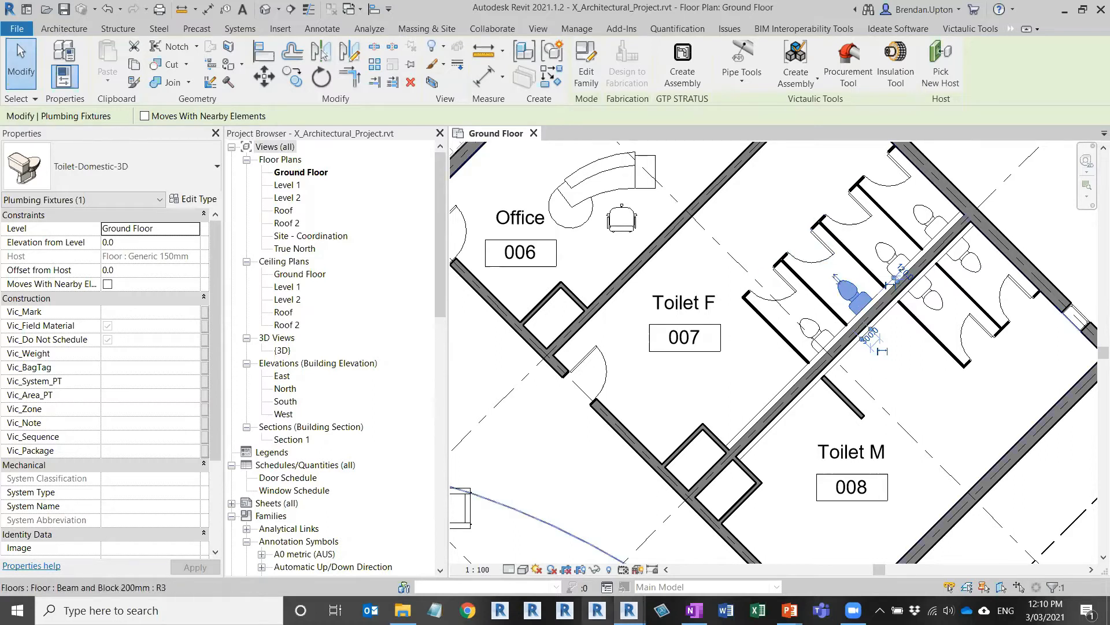
Step: Return to the MEP project window, clear the link selection and zoom out
mouse_move(630, 610)
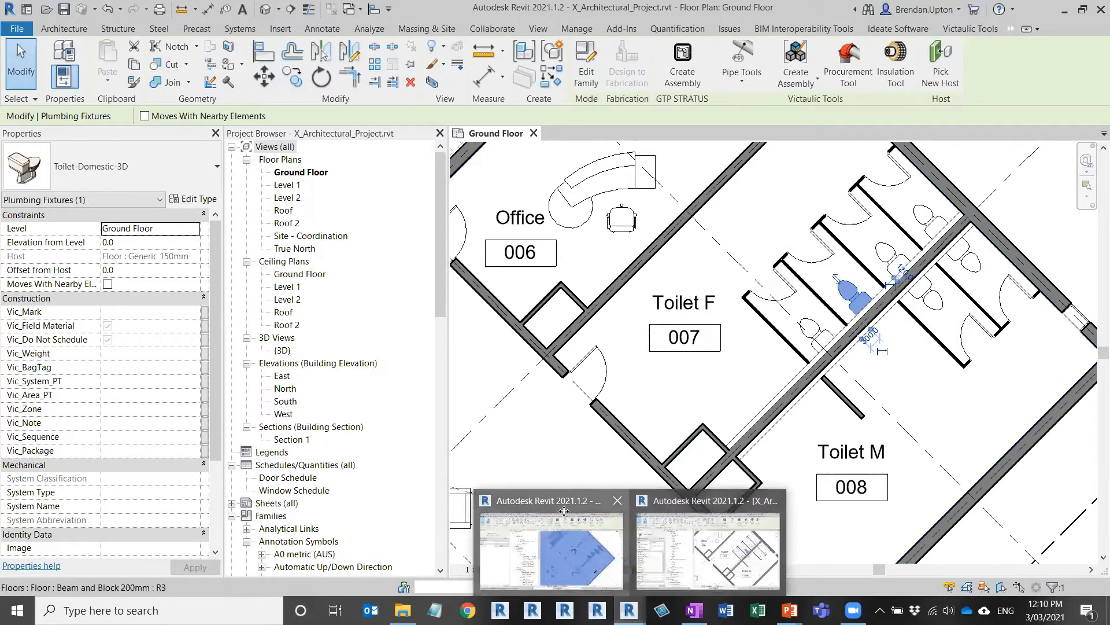
click(564, 510)
key(Escape)
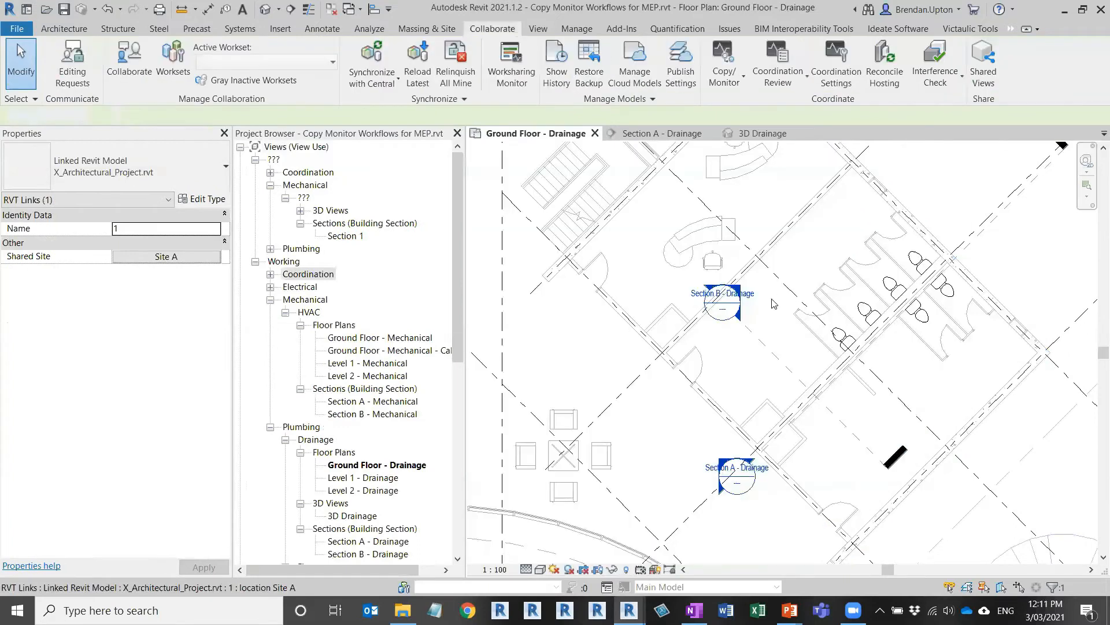
scroll(870, 346, down, 2)
scroll(870, 346, down, 3)
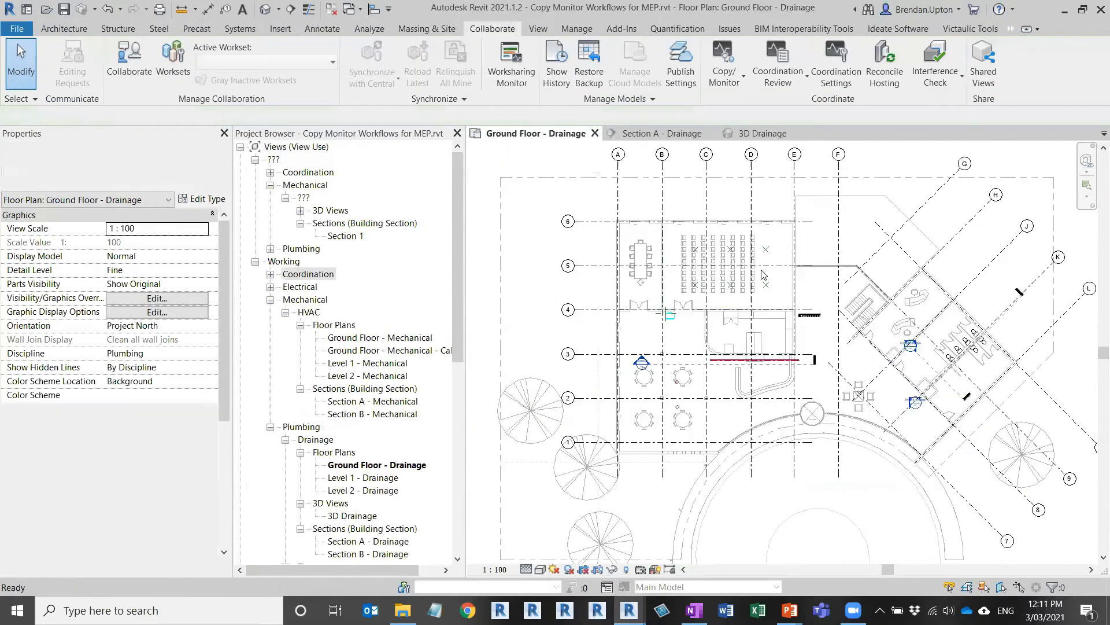
Step: Select grids A and B to check their monitor icons
click(622, 202)
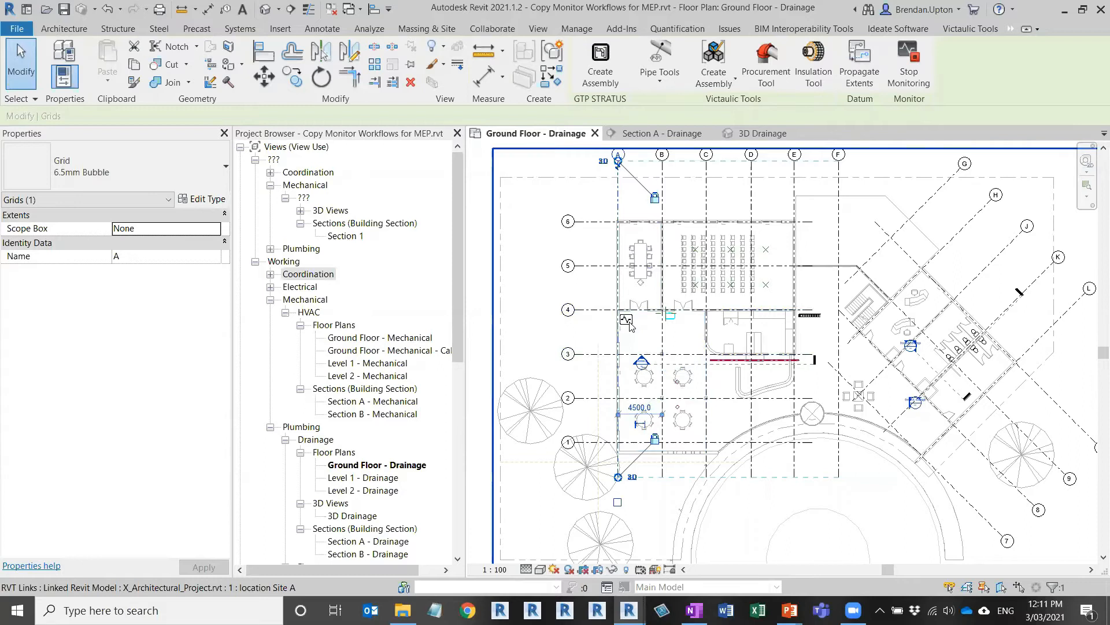
key(ctrl)
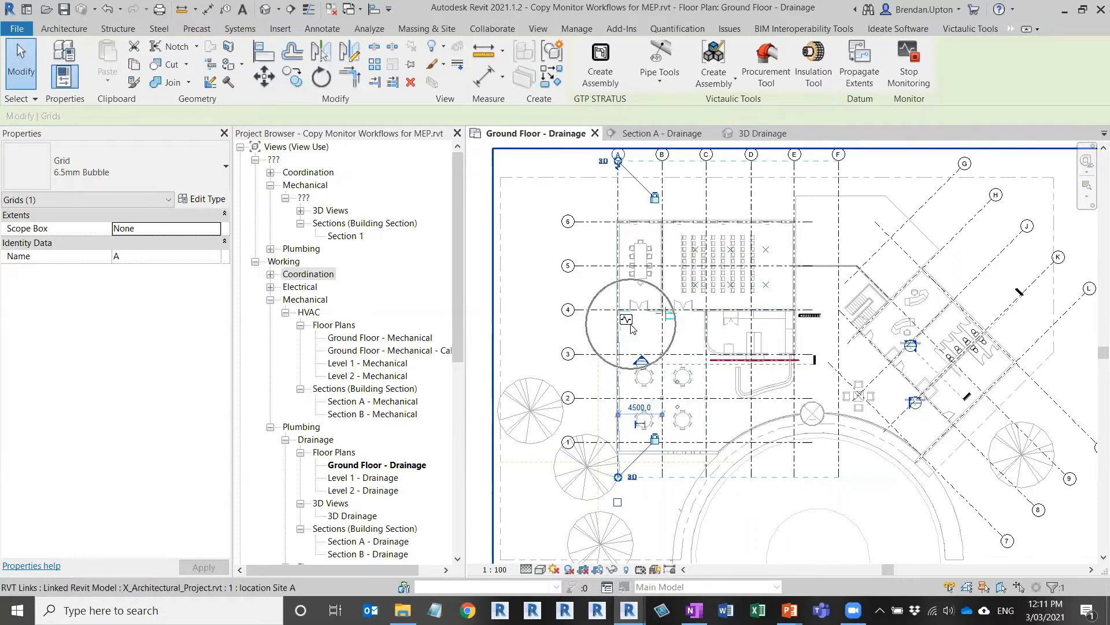
click(662, 209)
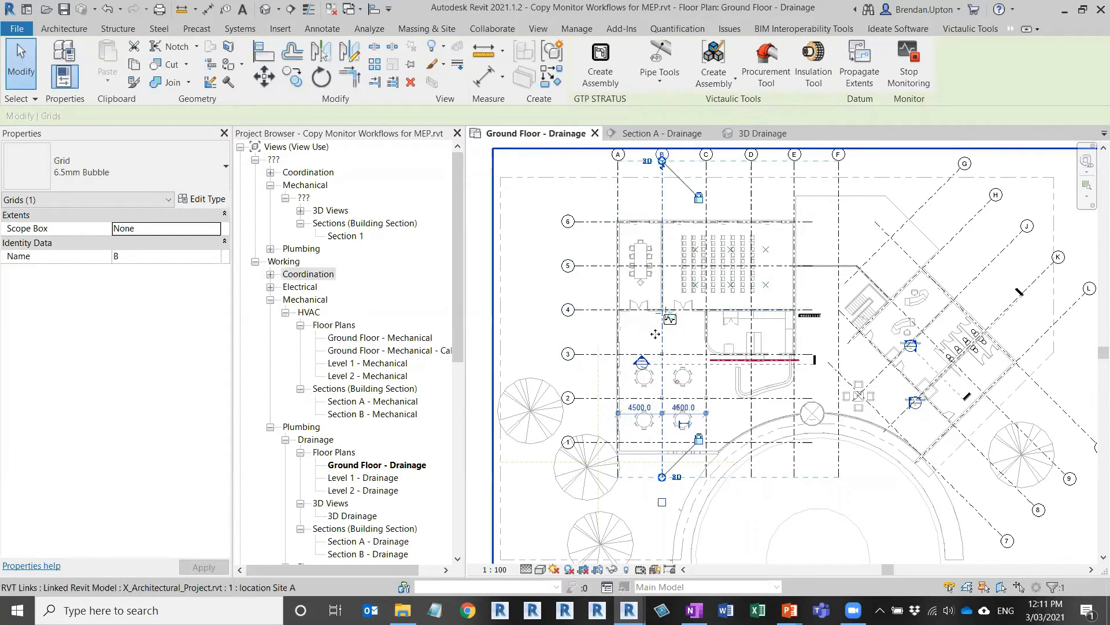
scroll(655, 334, up, 1)
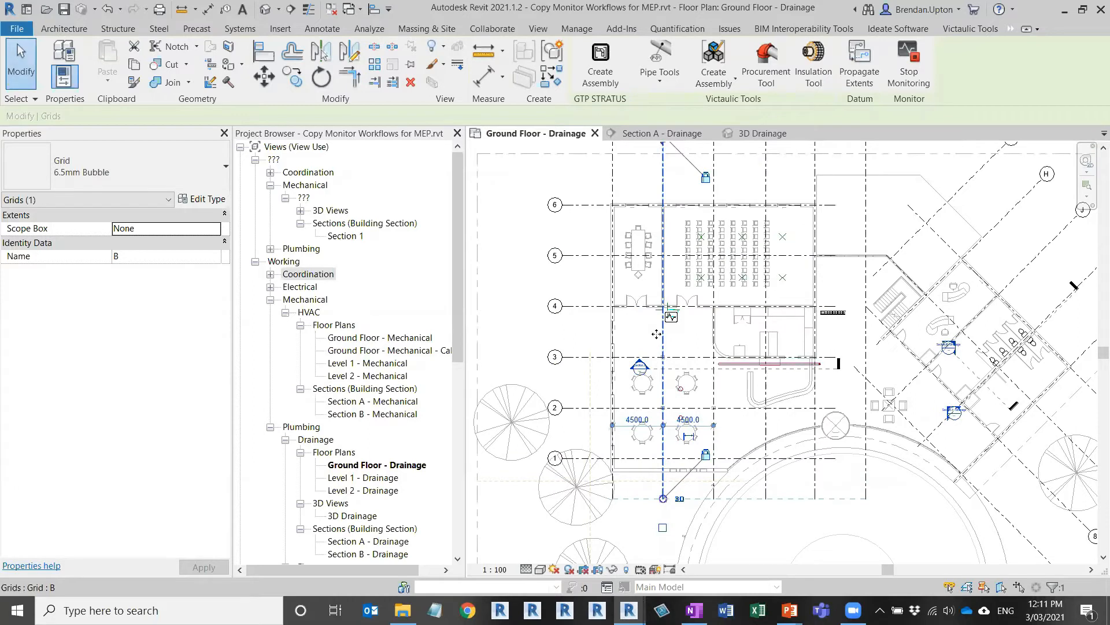
scroll(655, 334, up, 1)
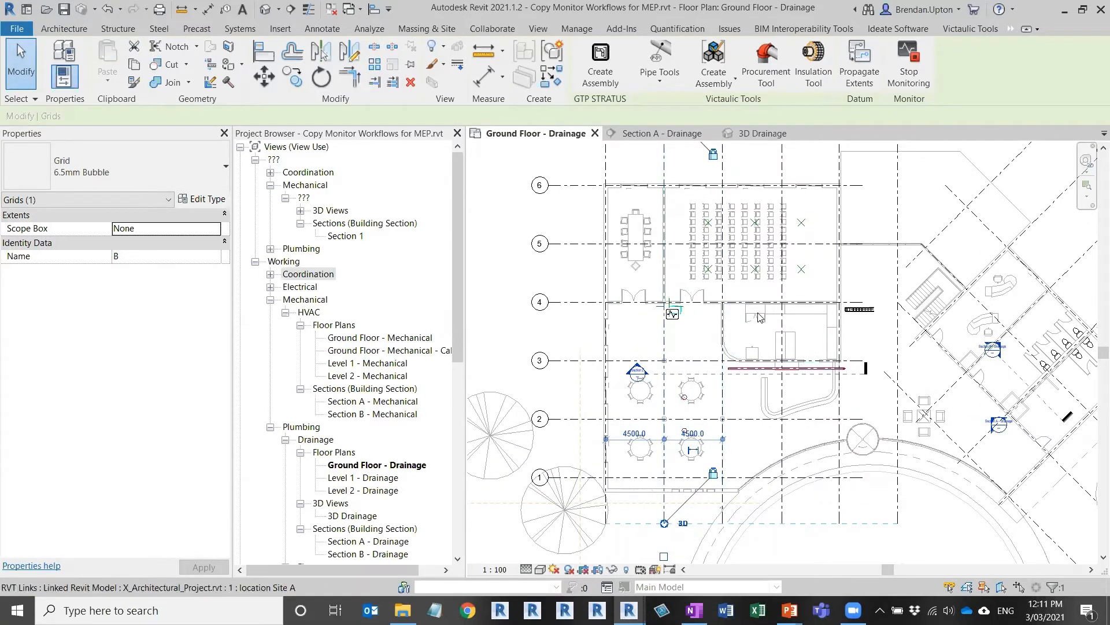
scroll(759, 317, down, 1)
scroll(759, 317, down, 1)
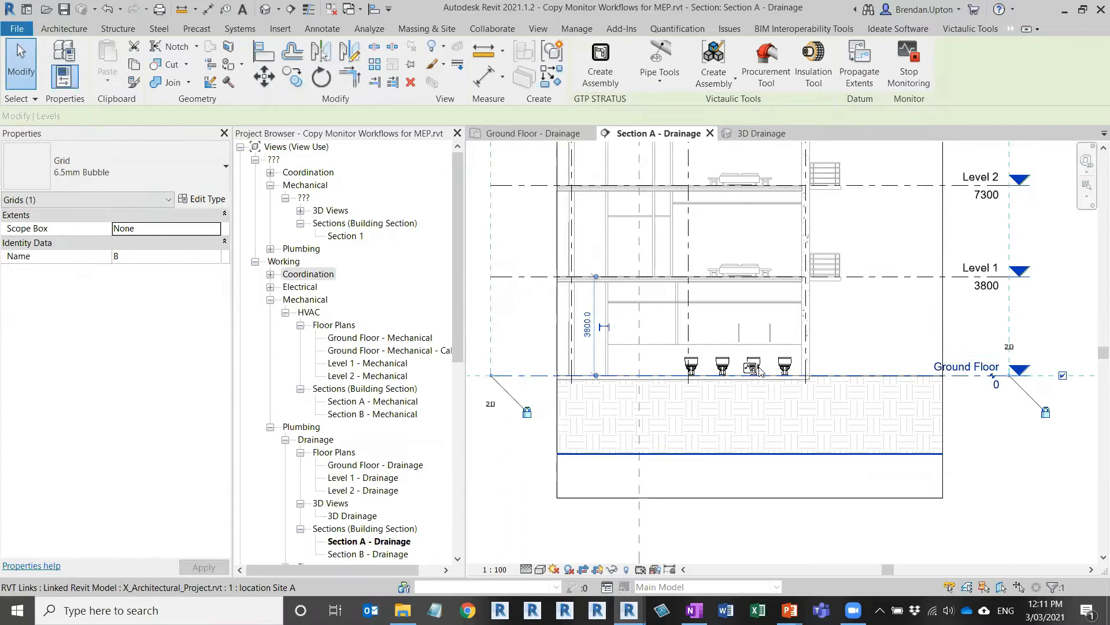
Step: Stop monitoring the Ground Floor level in Section A - Drainage, then select Level 1
click(963, 377)
scroll(622, 385, down, 4)
middle_drag(541, 408, 734, 402)
scroll(915, 387, up, 2)
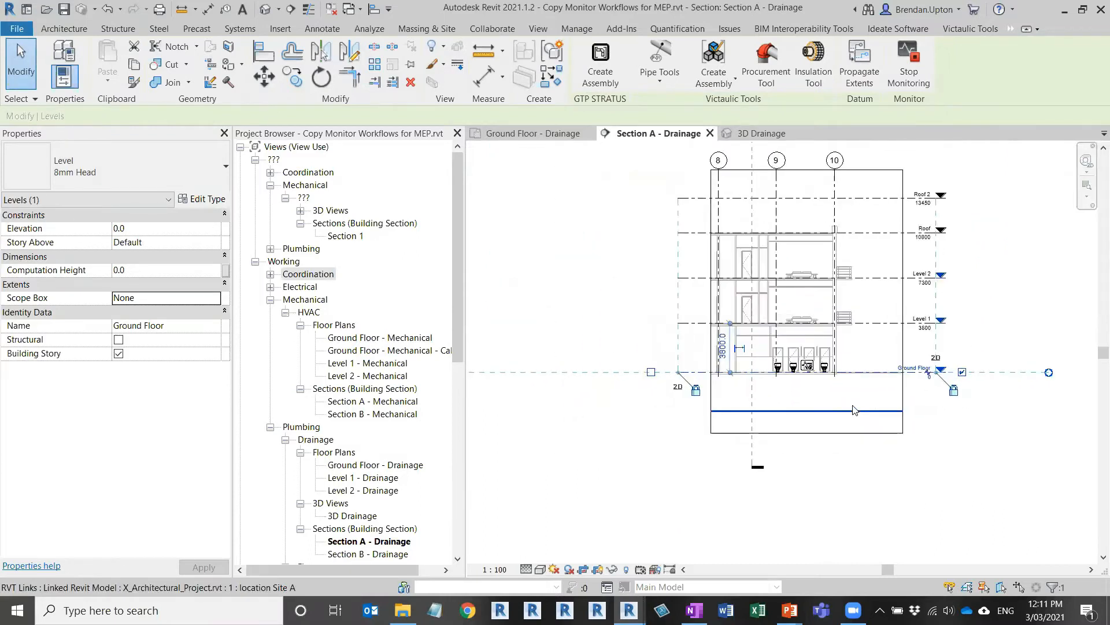
click(910, 81)
click(888, 324)
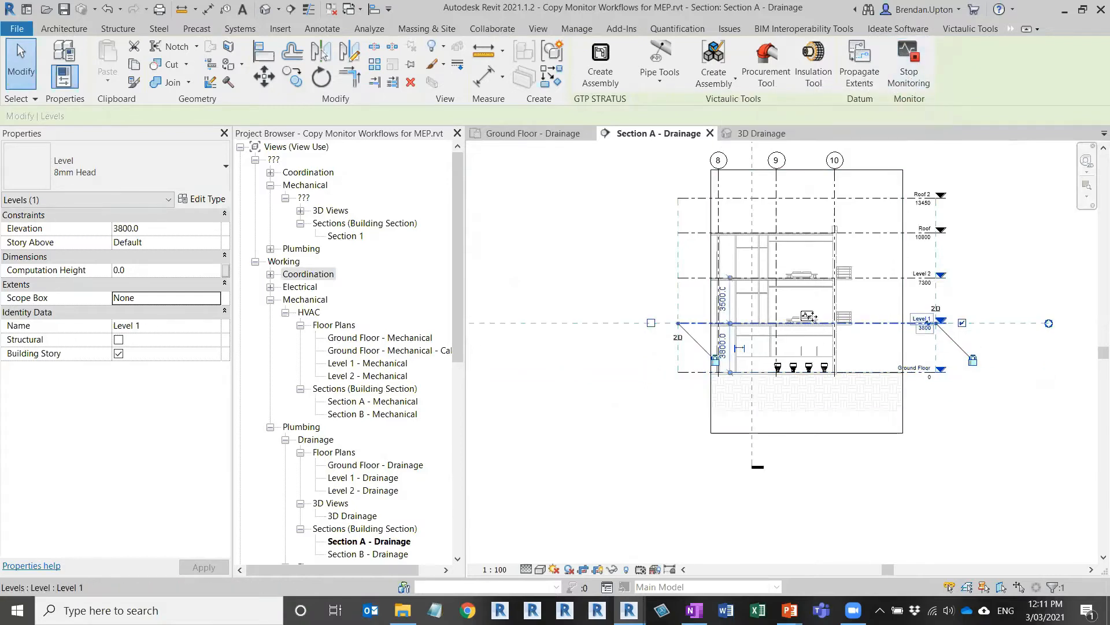
scroll(808, 316, up, 2)
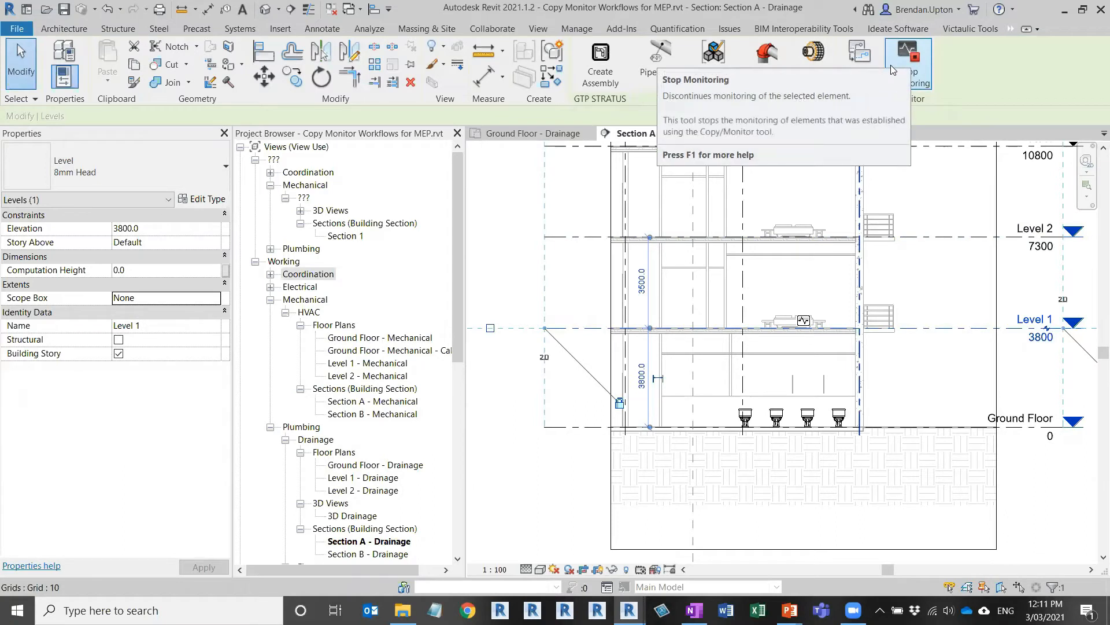
click(552, 133)
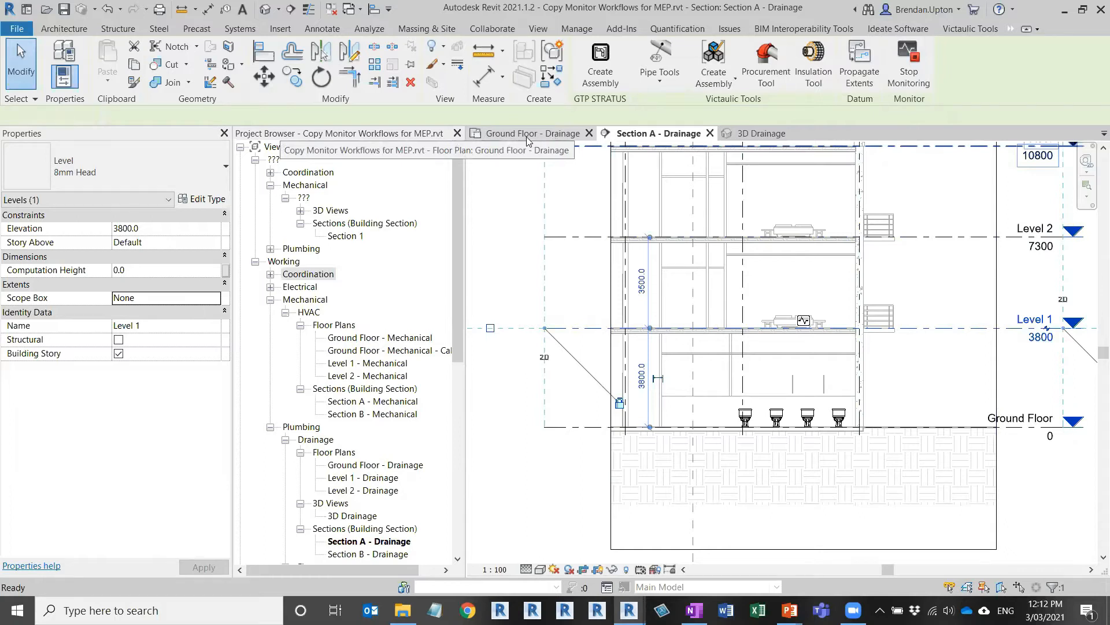
Step: On the Ground Floor - Drainage plan, choose Collaborate > Copy/Monitor > Select Link
middle_drag(800, 367, 692, 373)
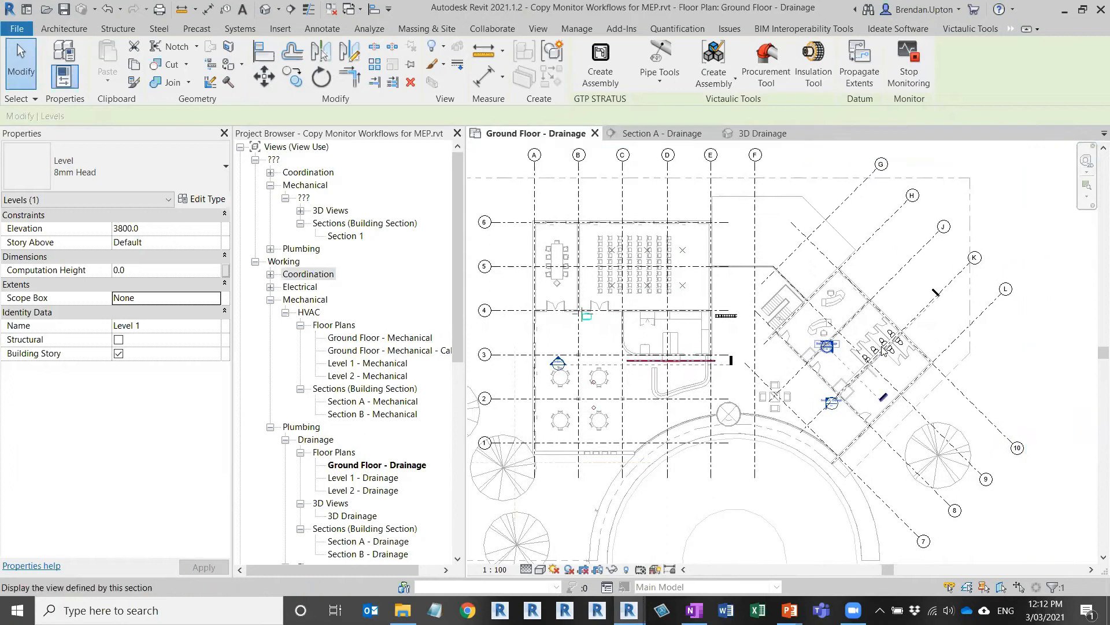
scroll(883, 350, up, 1)
scroll(884, 350, up, 1)
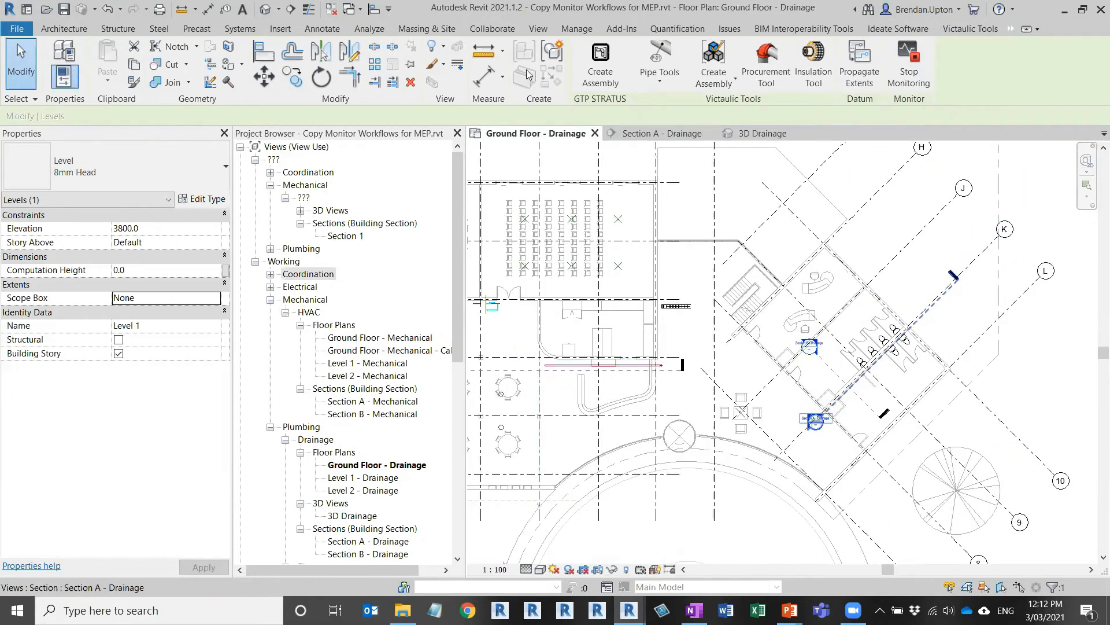
click(492, 28)
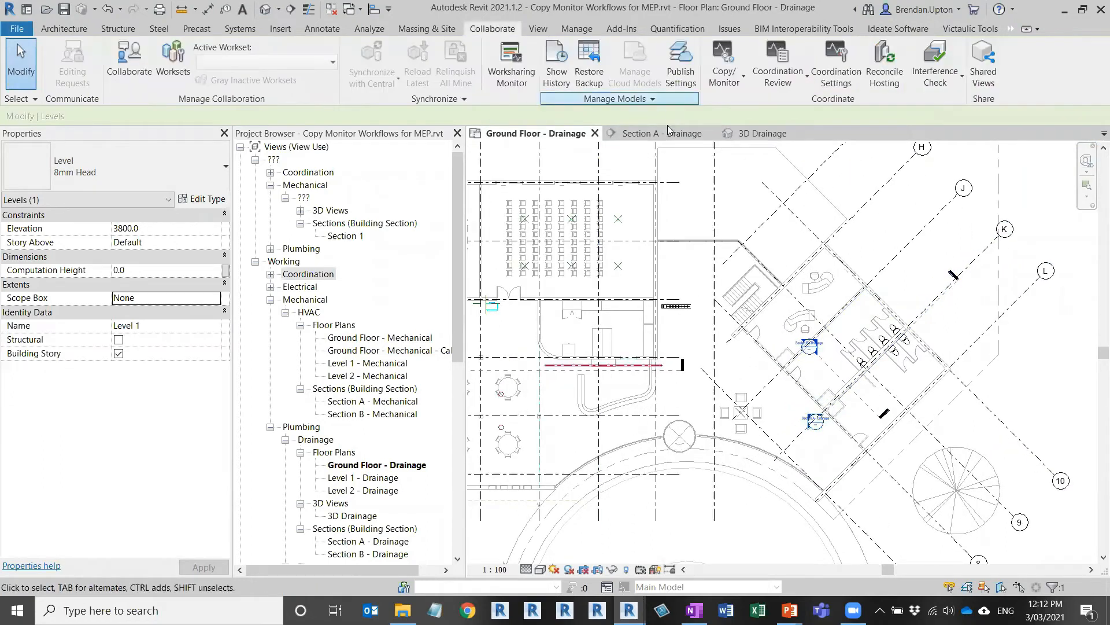
click(738, 80)
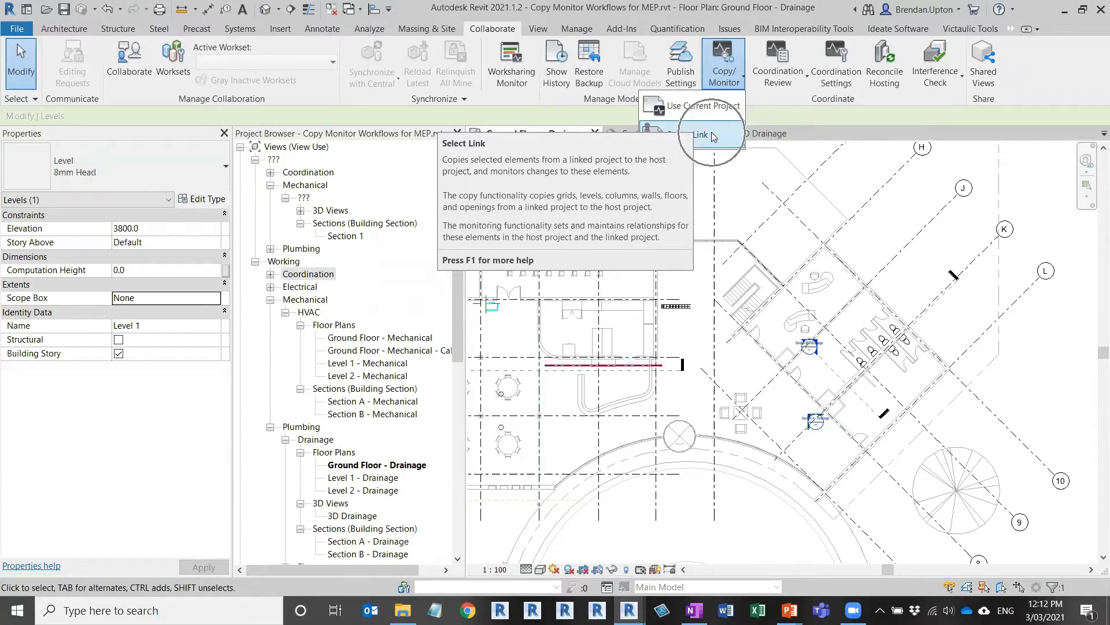
click(701, 135)
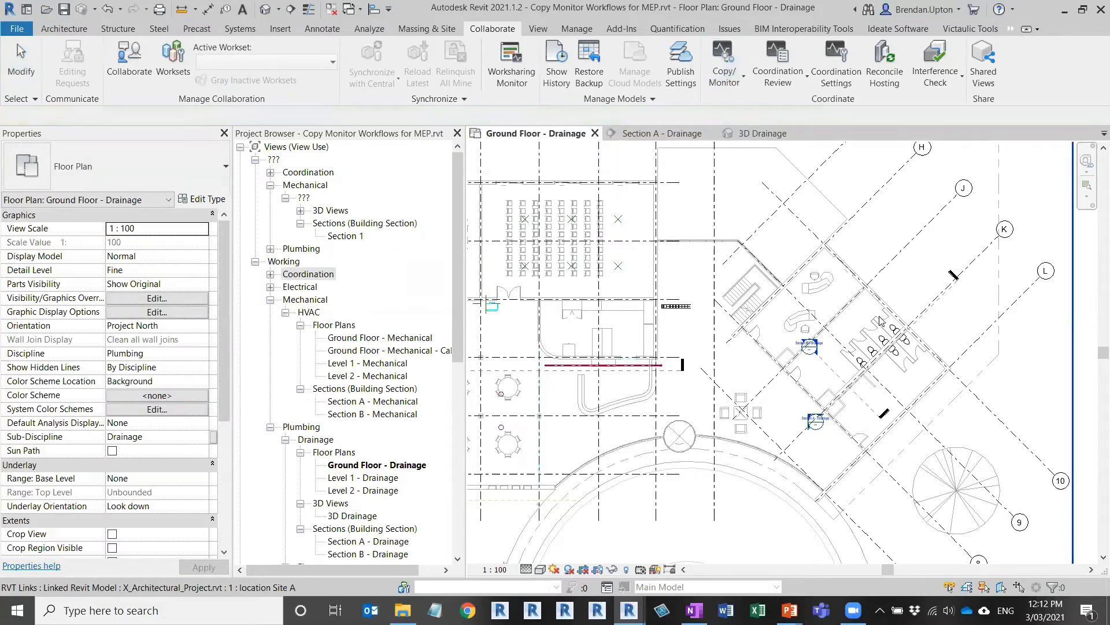
Step: Pick the linked X_Architectural_Project model, start Copy, and bring up Coordination Settings
click(786, 360)
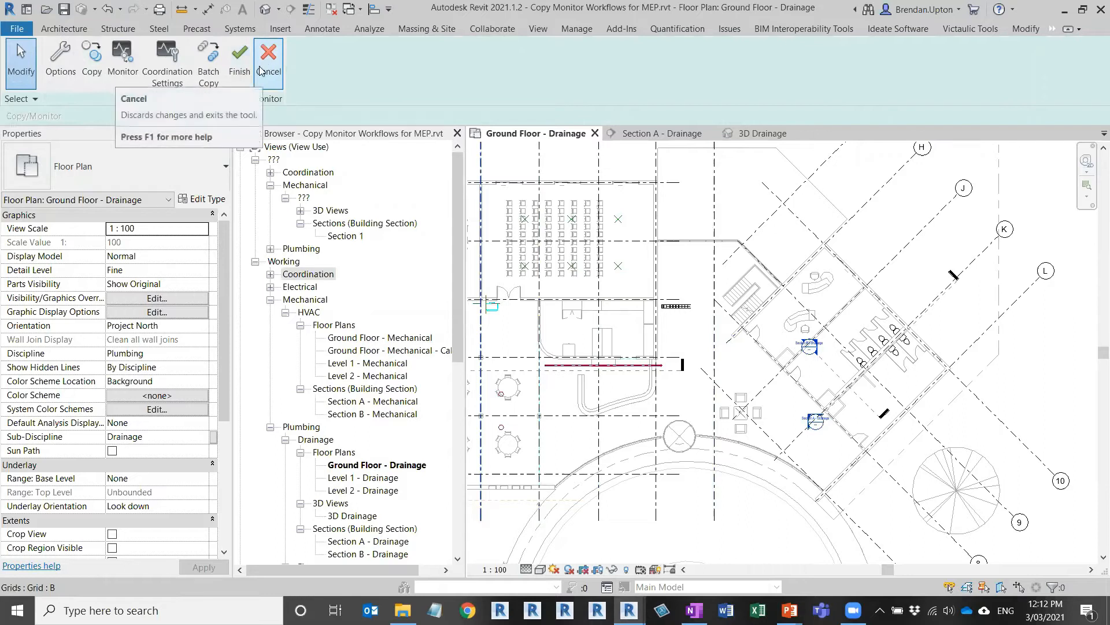
click(95, 62)
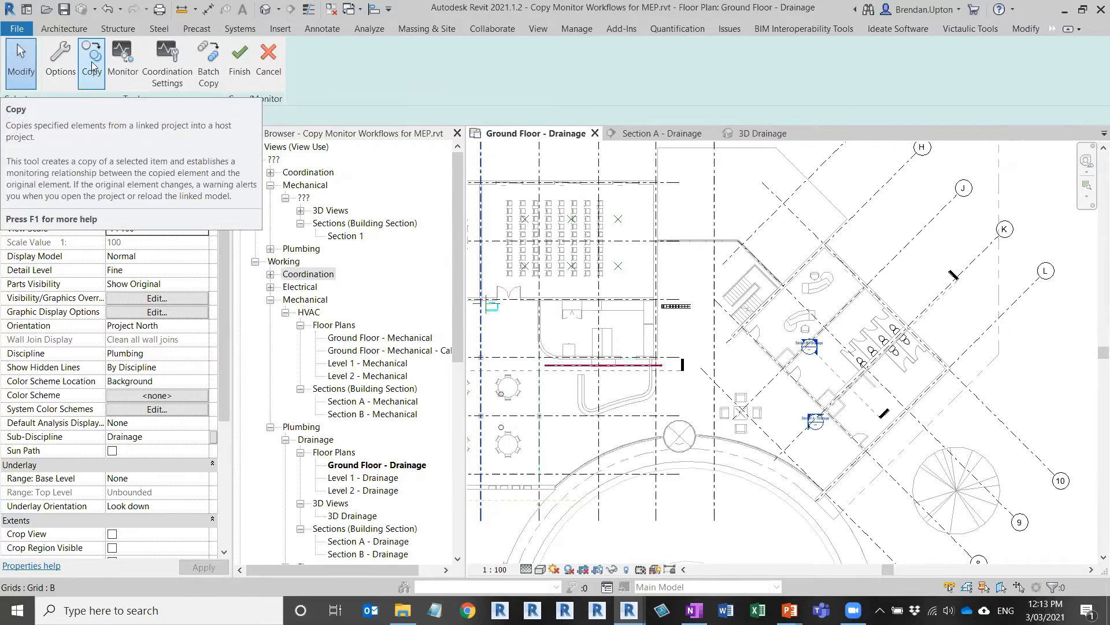
click(93, 65)
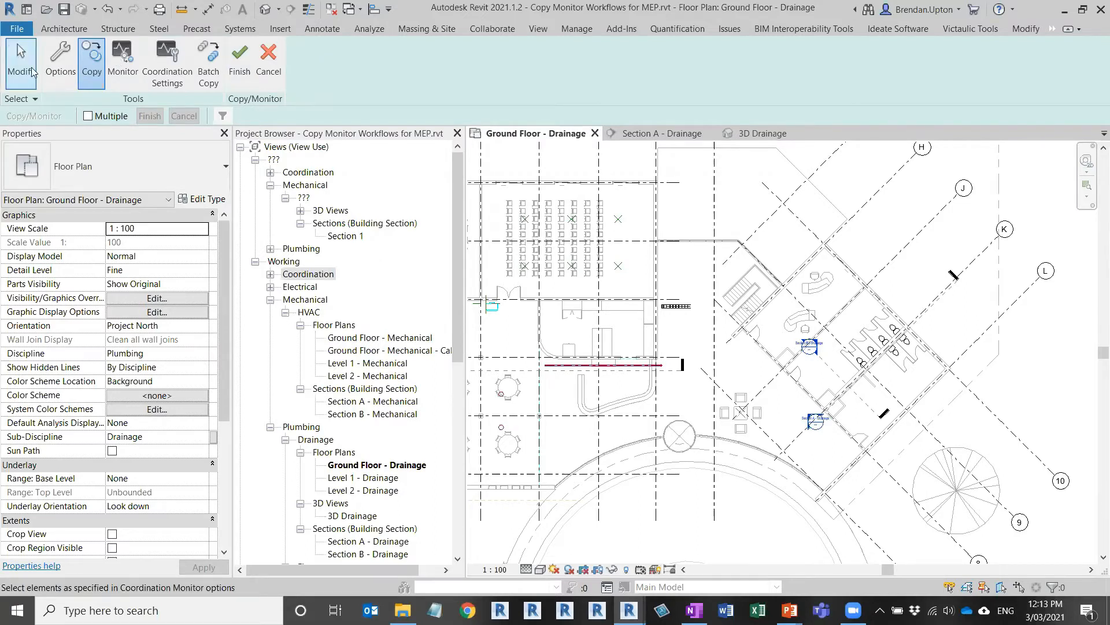
click(167, 76)
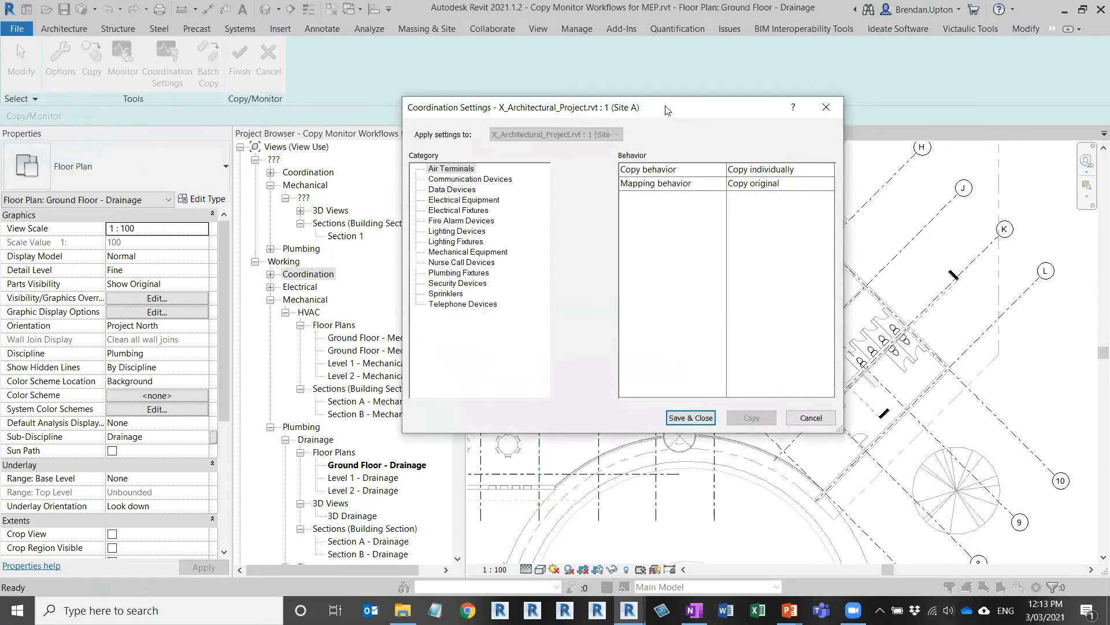
drag(666, 110, 615, 98)
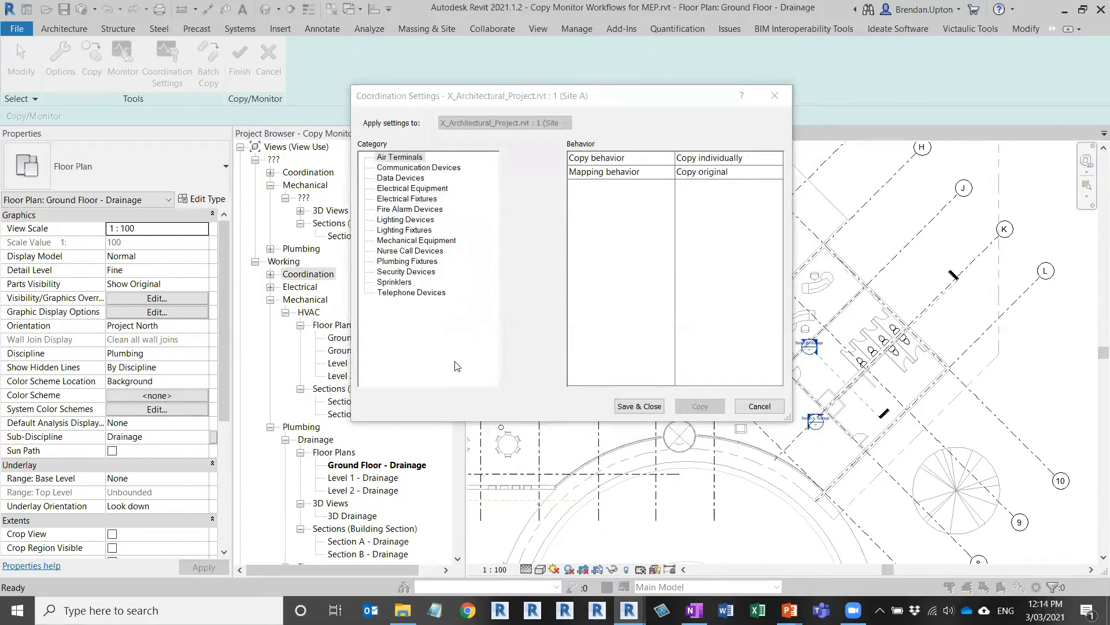
click(399, 168)
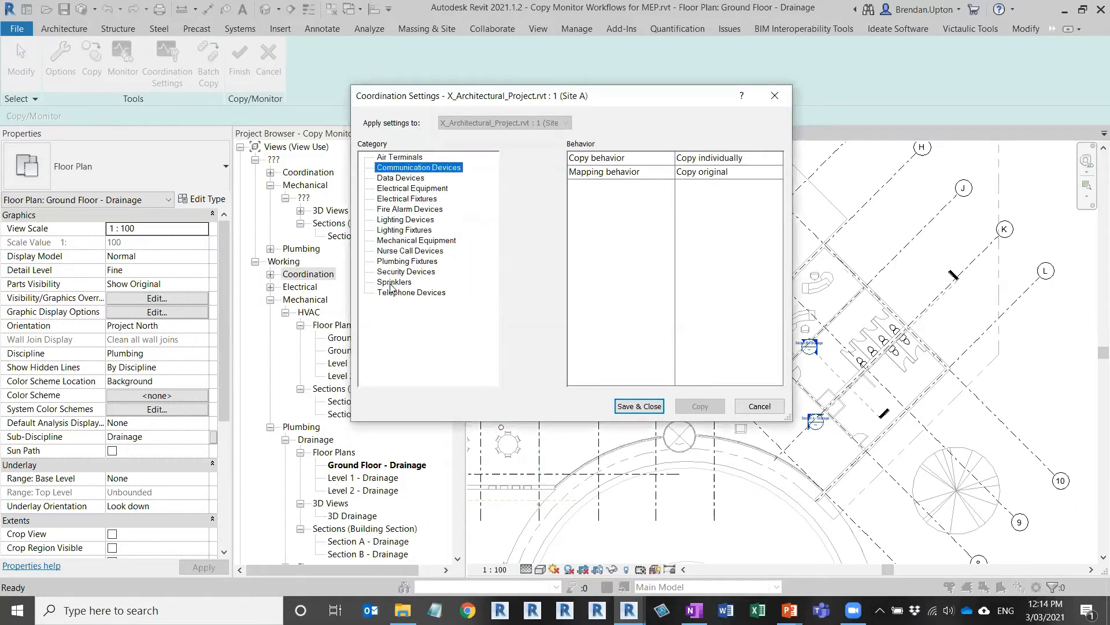
click(412, 262)
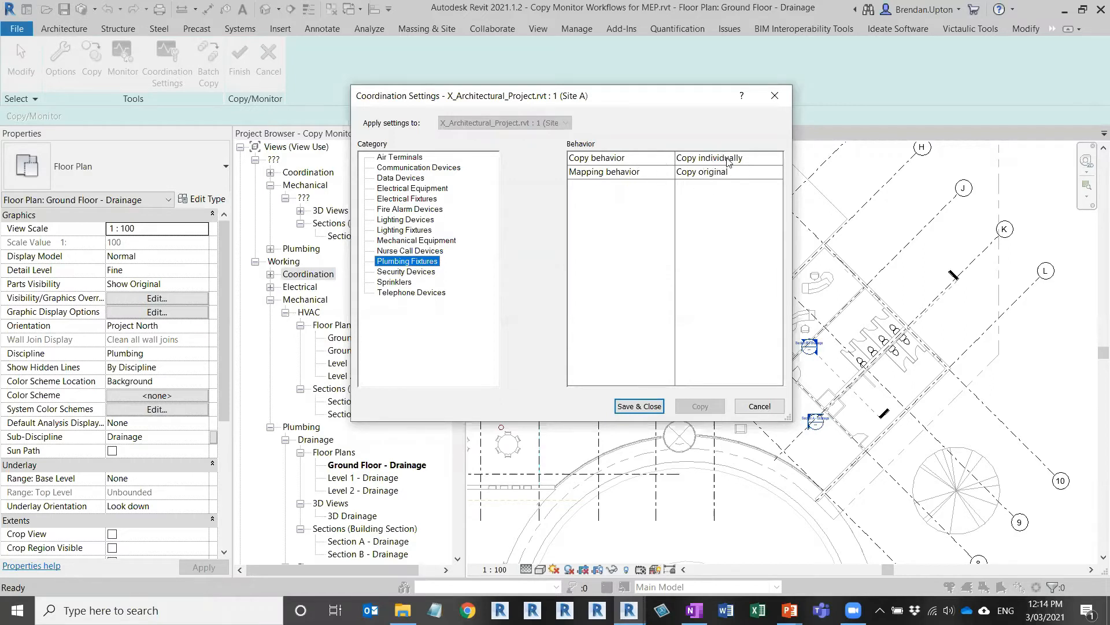
click(750, 175)
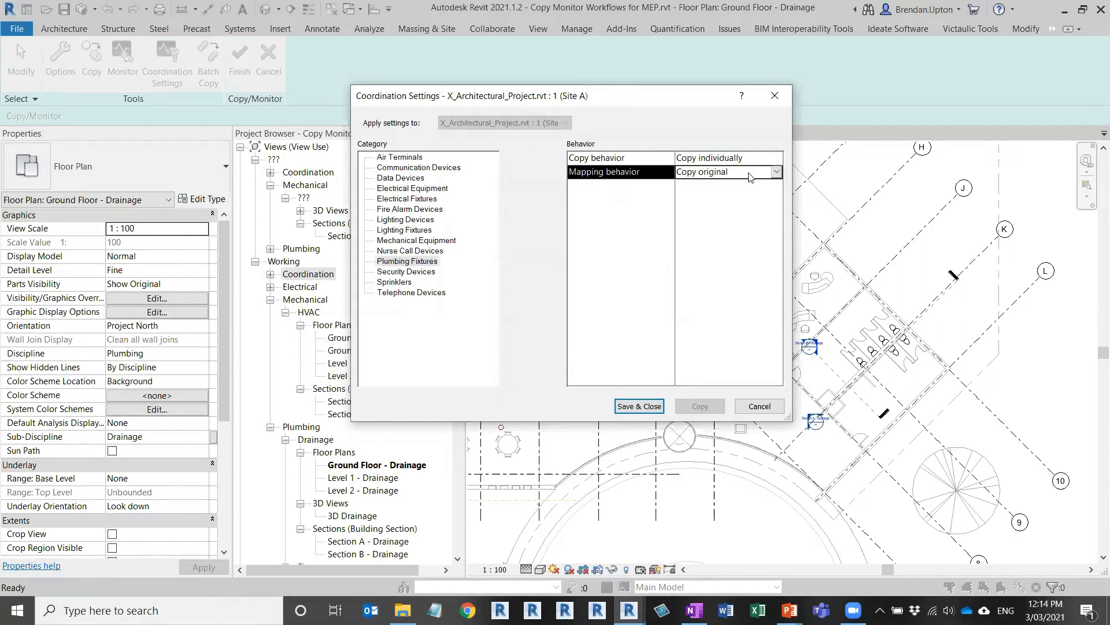
click(757, 164)
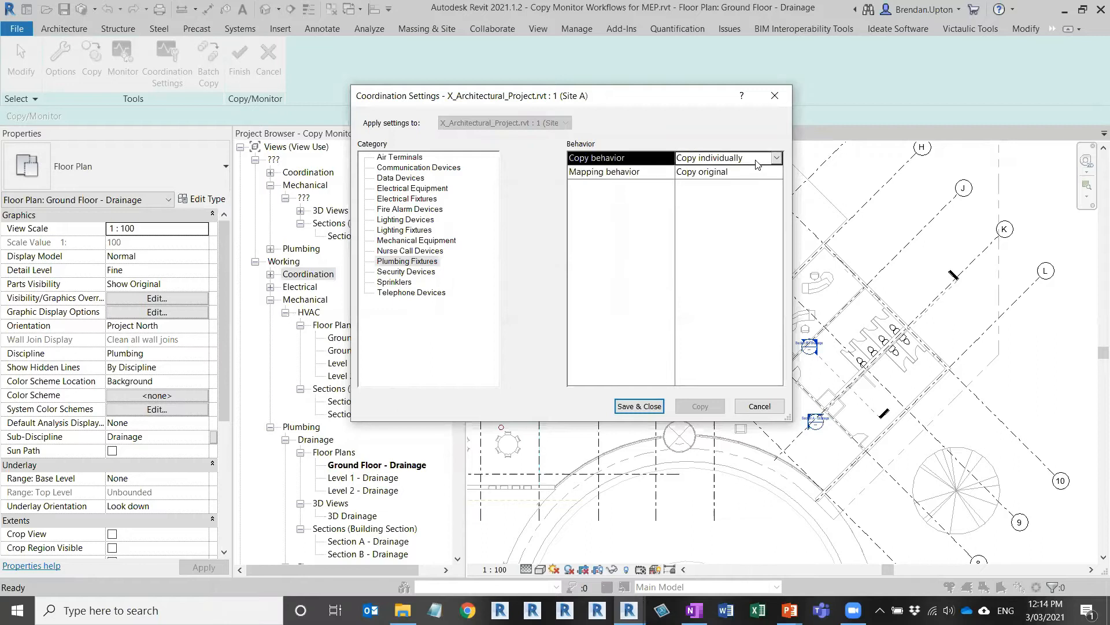
click(650, 406)
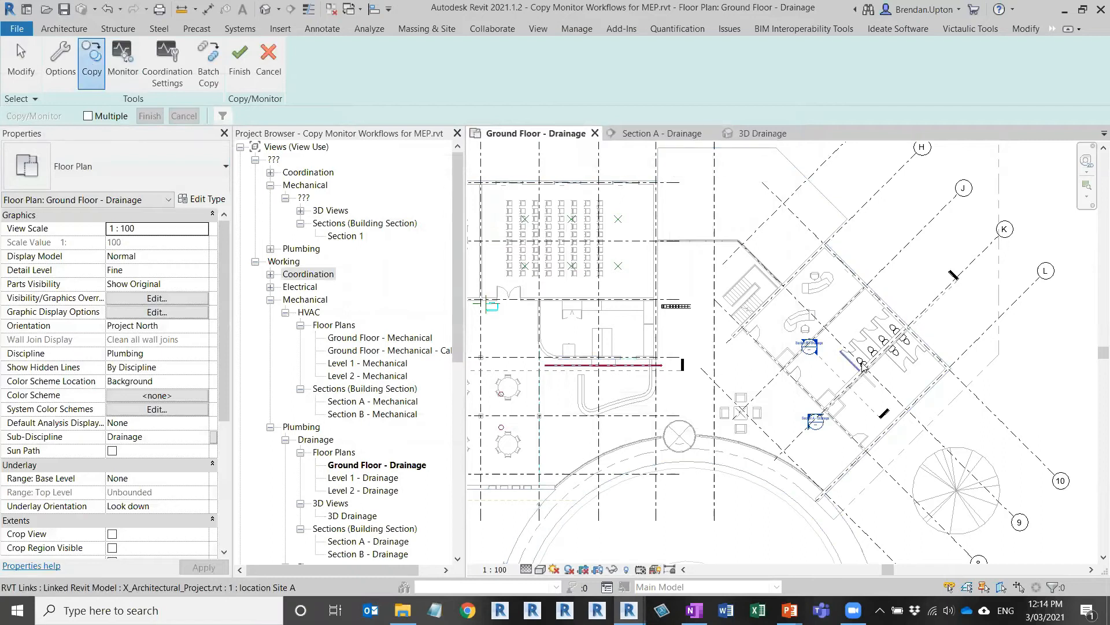
Step: Copy a linked toilet into the plan, finish, and select the copied Toilet-Domestic-3D
scroll(868, 374, up, 1)
scroll(880, 377, up, 5)
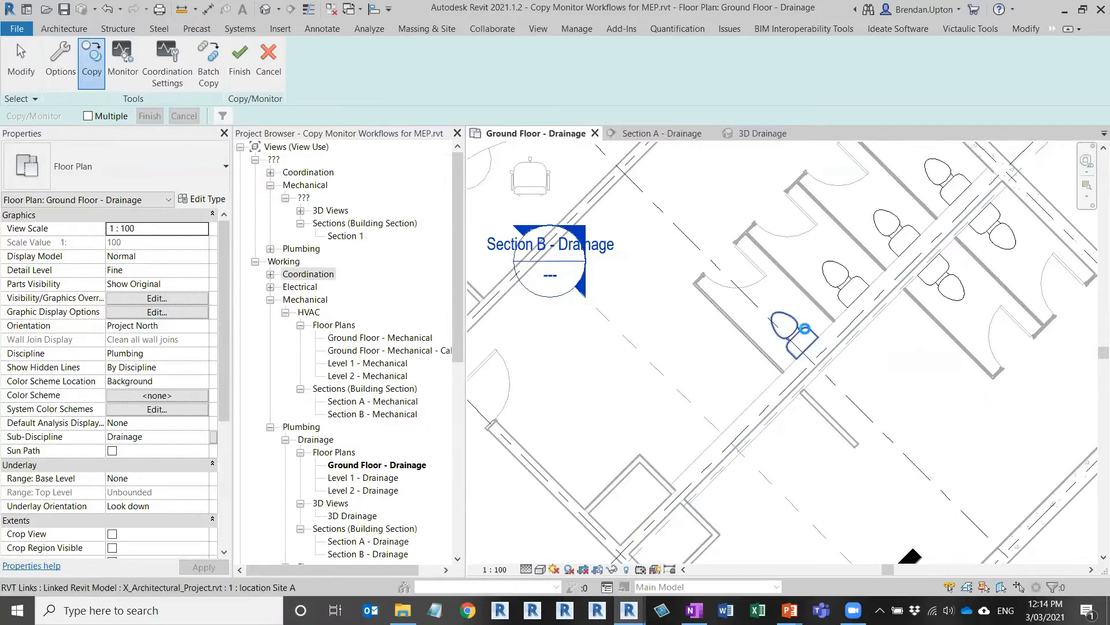
click(804, 328)
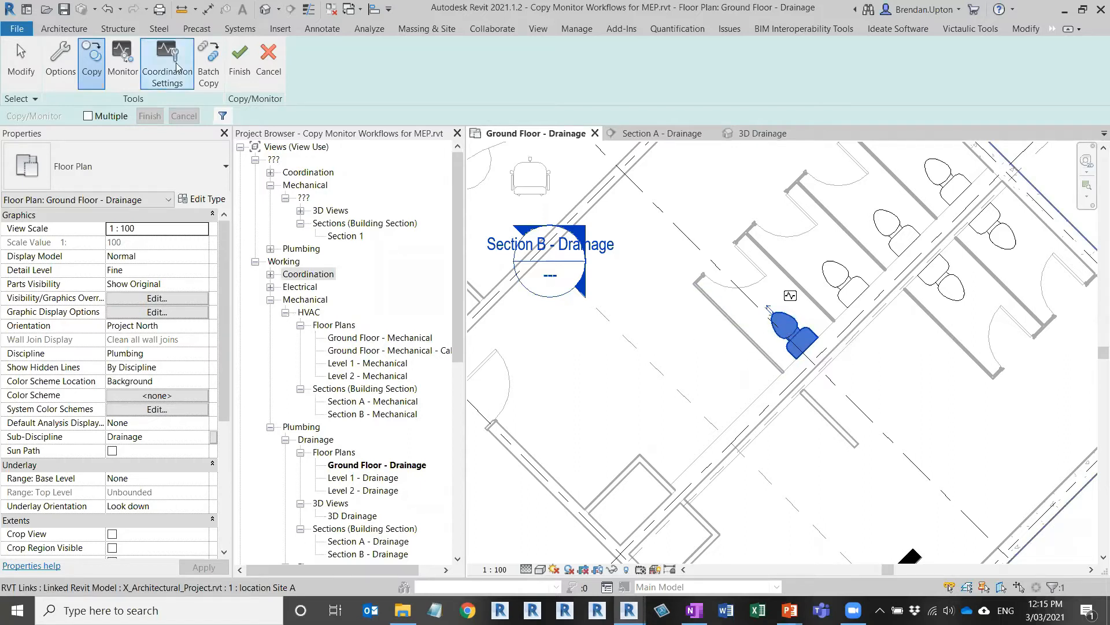
click(240, 61)
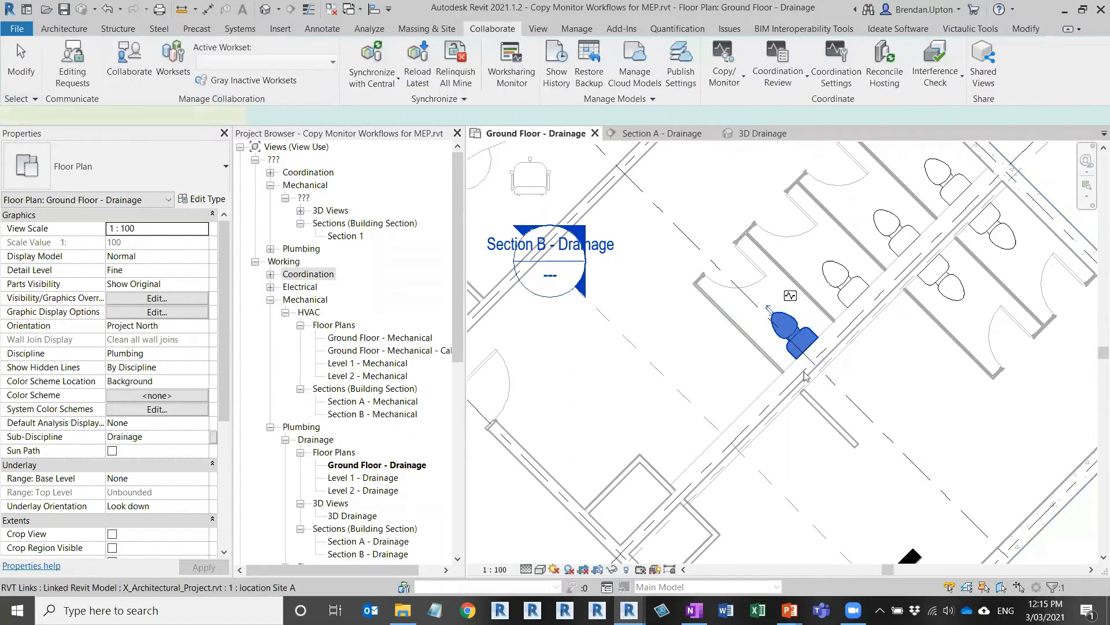
click(789, 324)
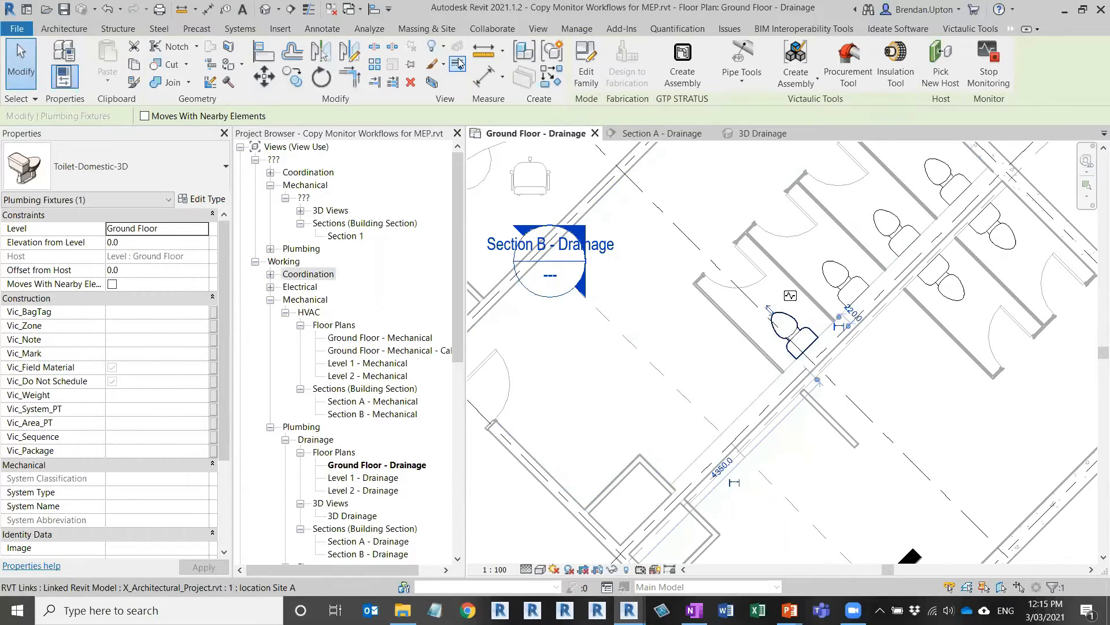
Step: Restart Copy/Monitor with Select Link on the linked architectural model
click(505, 33)
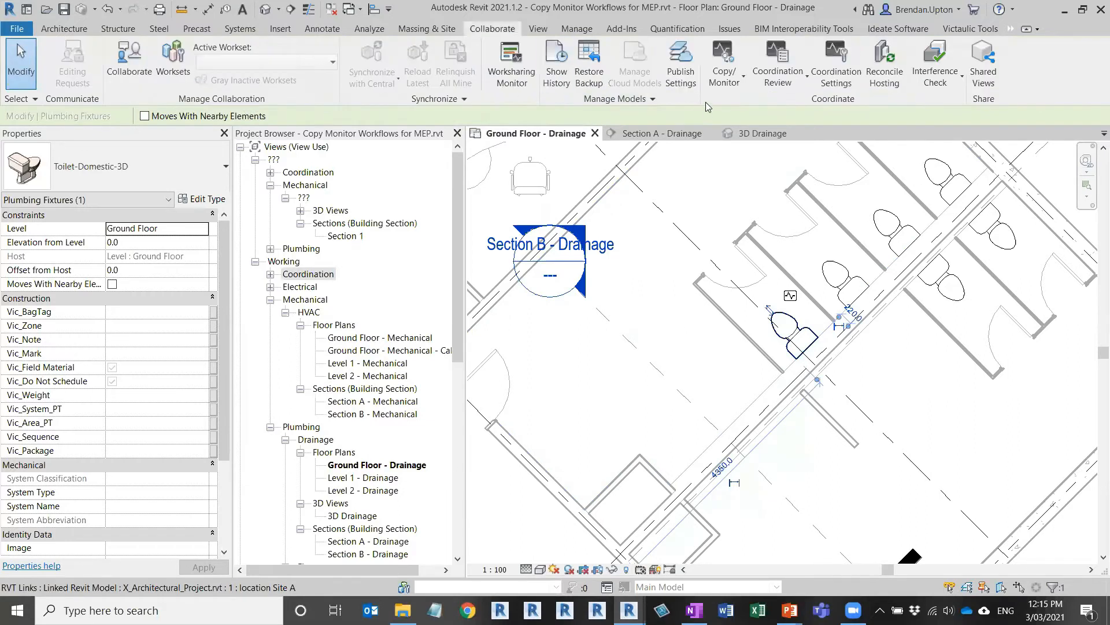
click(724, 64)
click(671, 134)
click(785, 246)
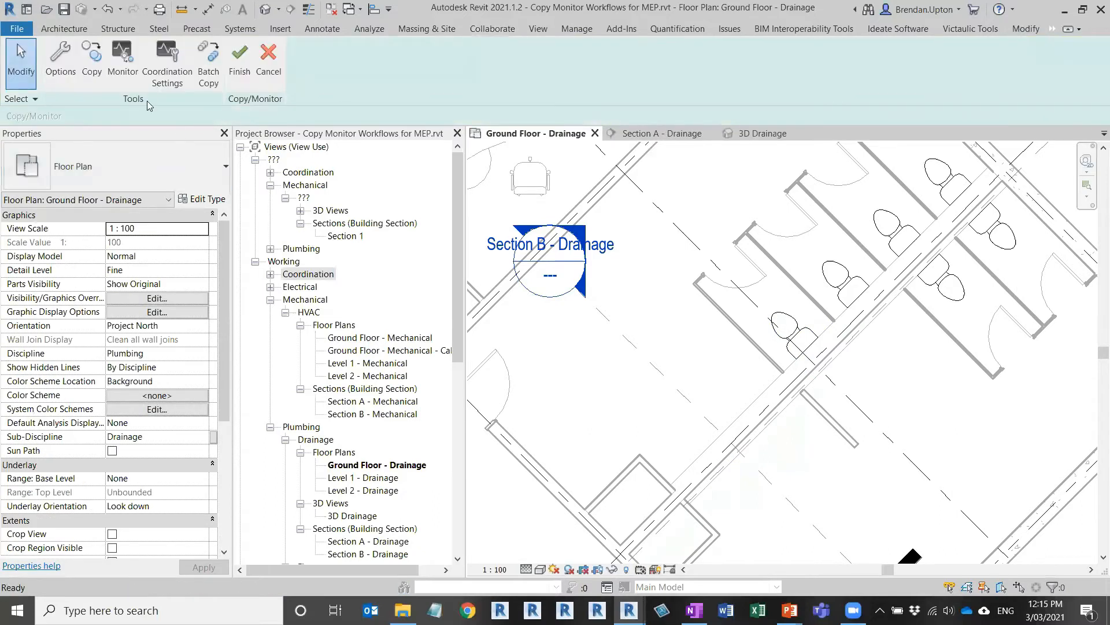
Step: In Coordination Settings, set Plumbing Fixtures to Specify type mapping and show the Type Mapping table
click(165, 72)
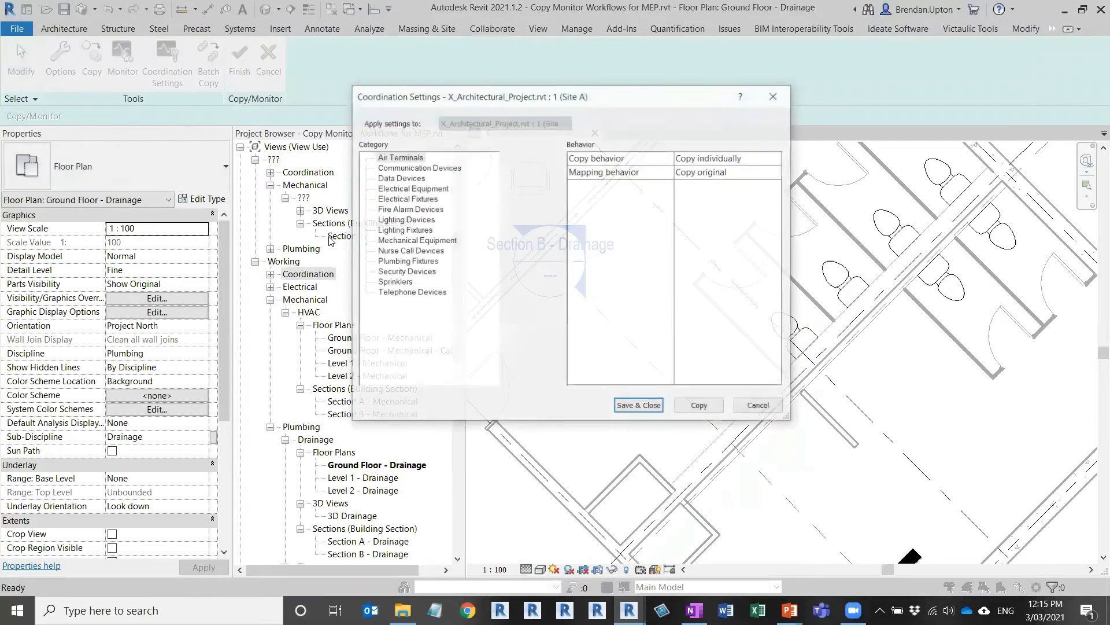
click(428, 261)
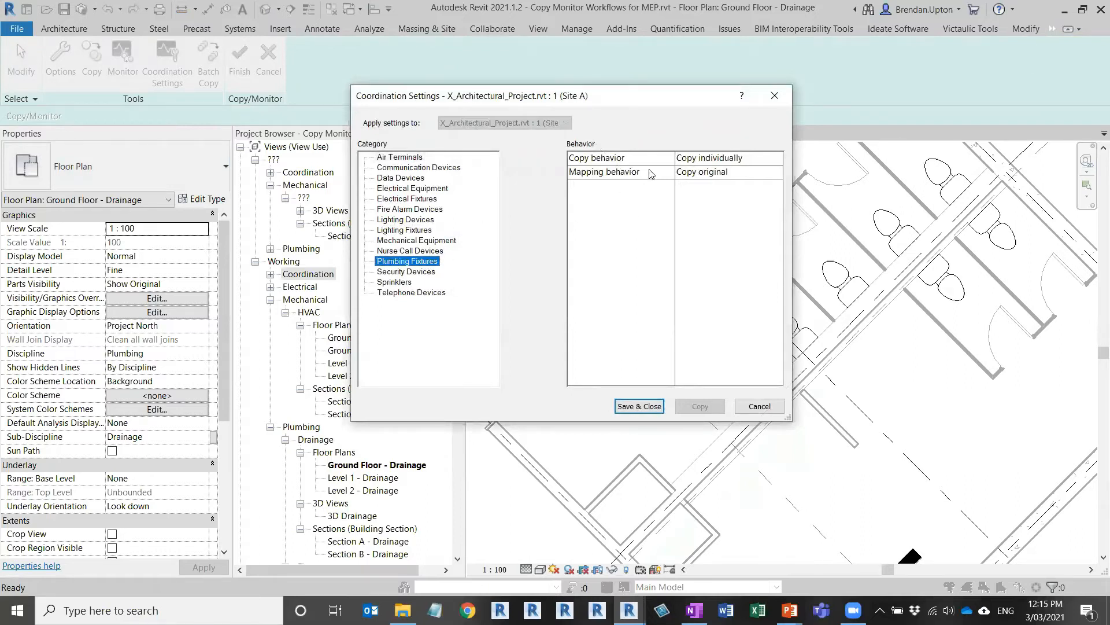
click(746, 174)
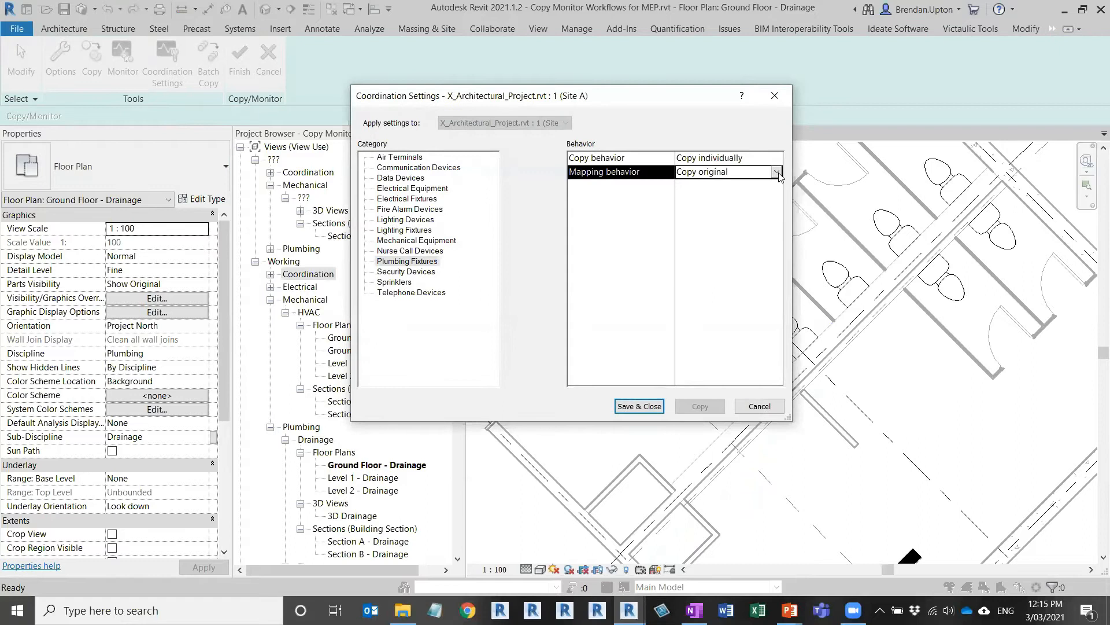
click(777, 173)
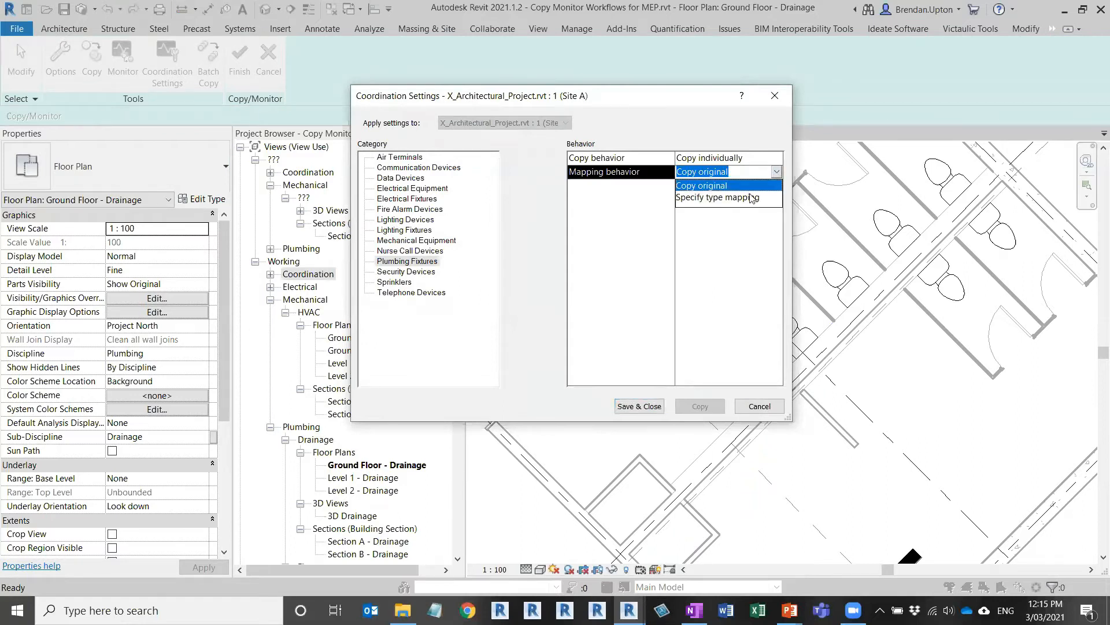
click(715, 198)
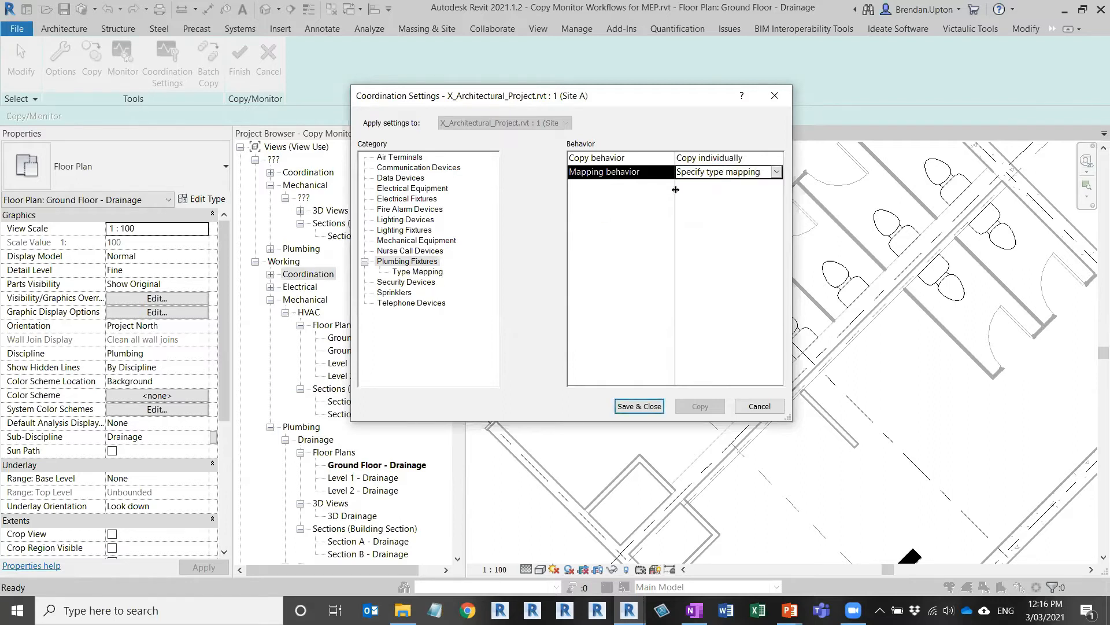
click(421, 272)
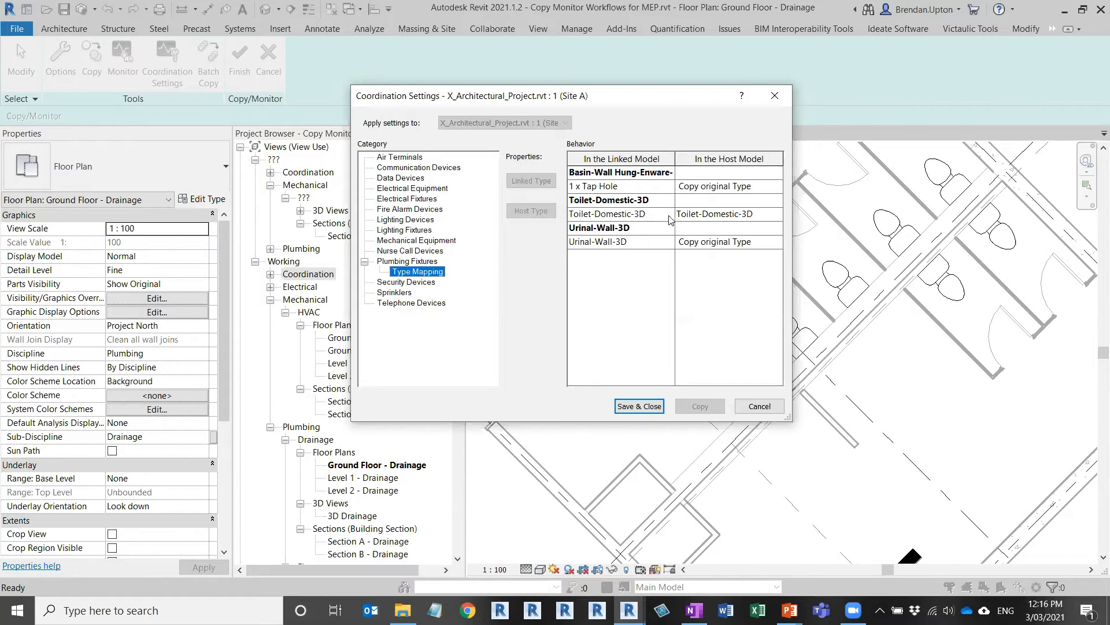
Step: Set the host type for linked Toilet-Domestic-3D to Water Closet - Flush Valve, then Save & Close
click(754, 217)
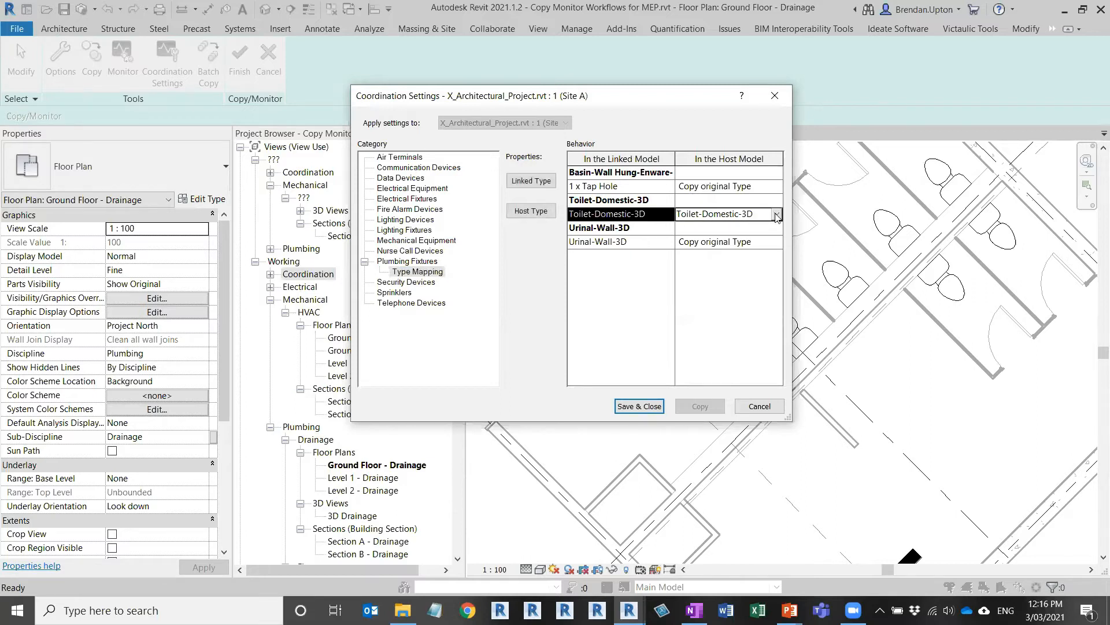
click(777, 215)
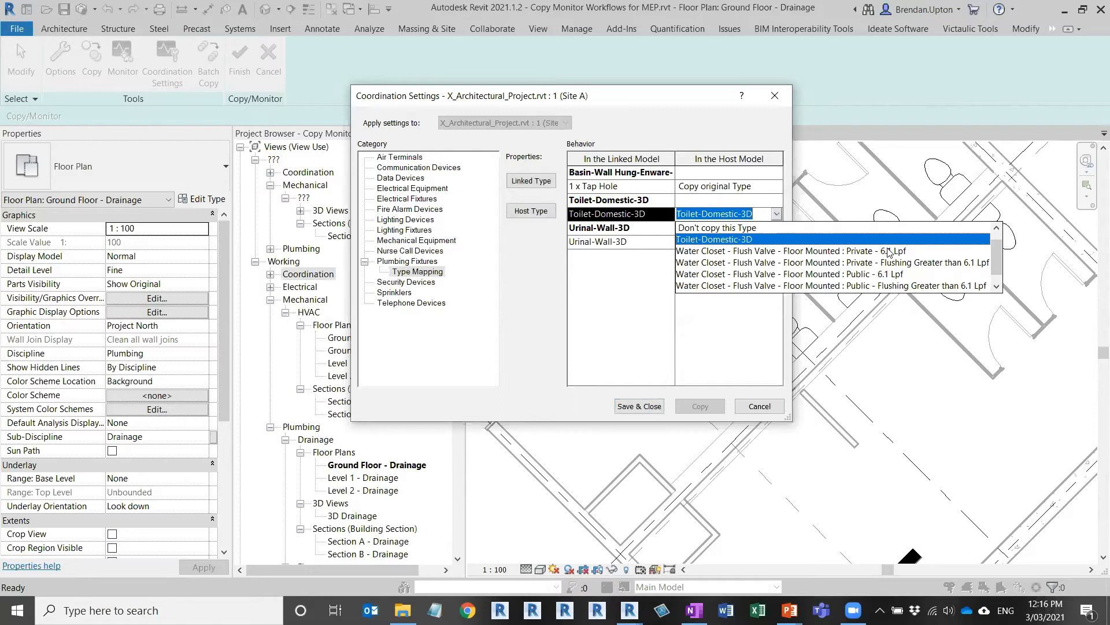
drag(997, 255, 997, 260)
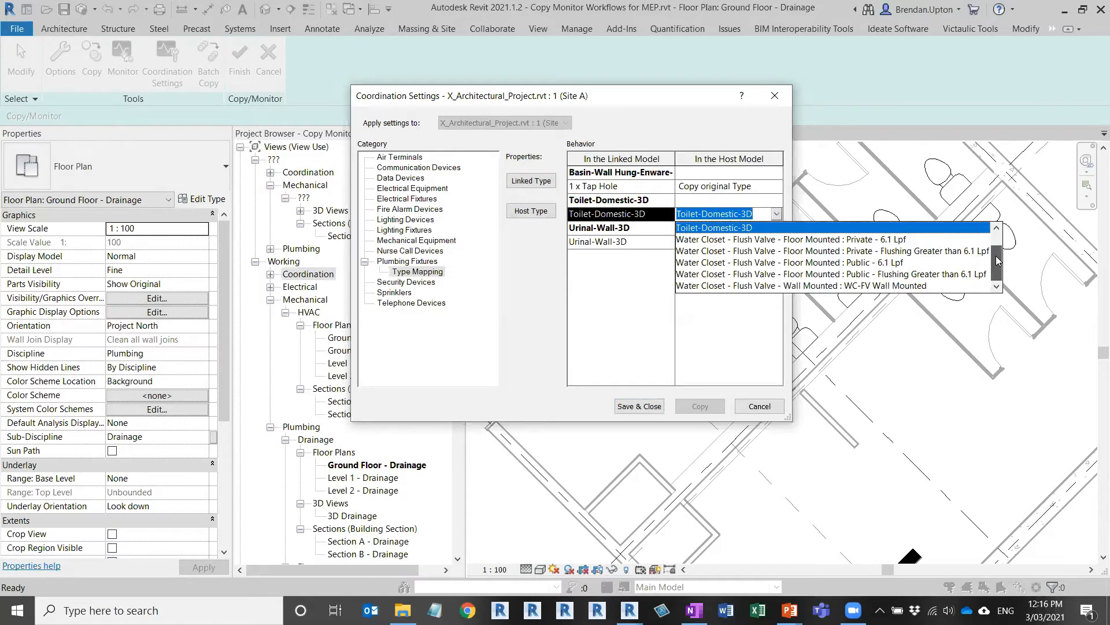
drag(995, 253, 997, 269)
scroll(997, 264, up, 1)
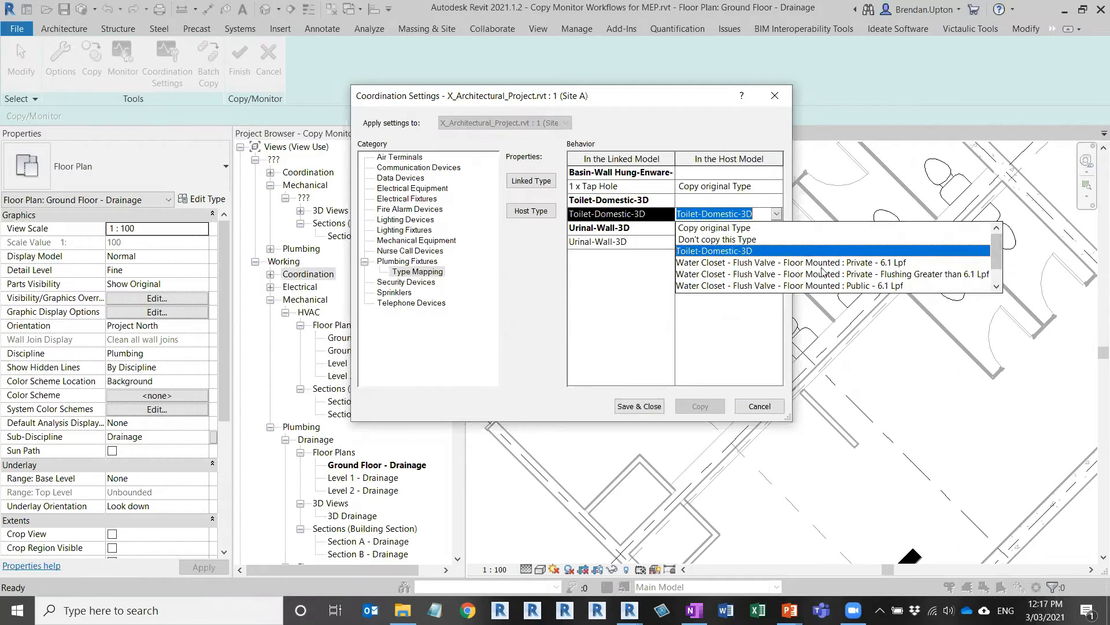
click(812, 267)
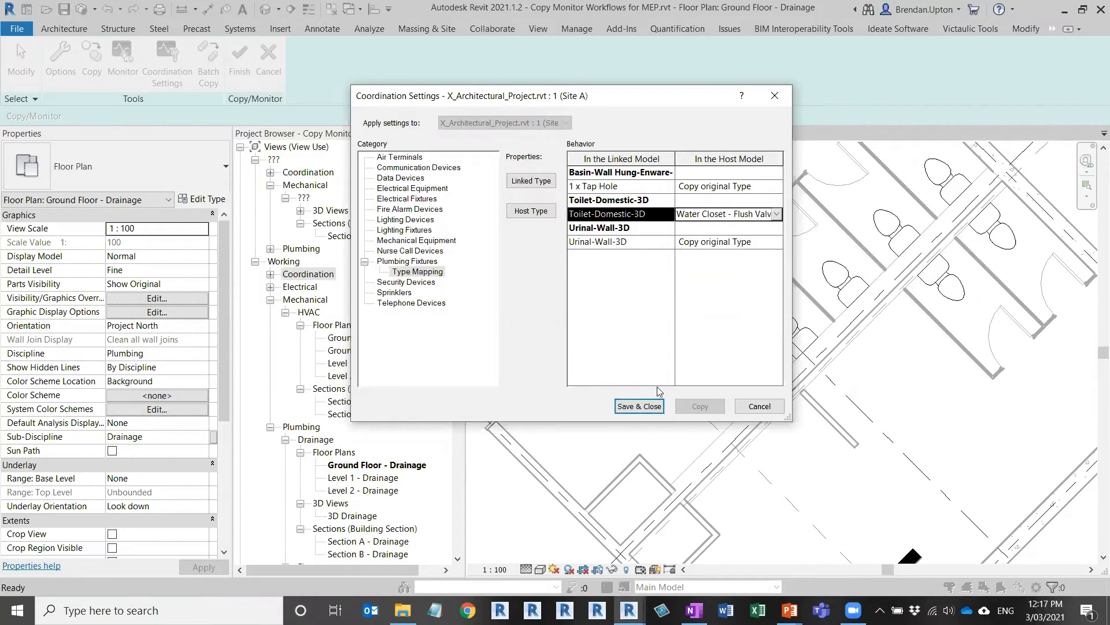
click(639, 406)
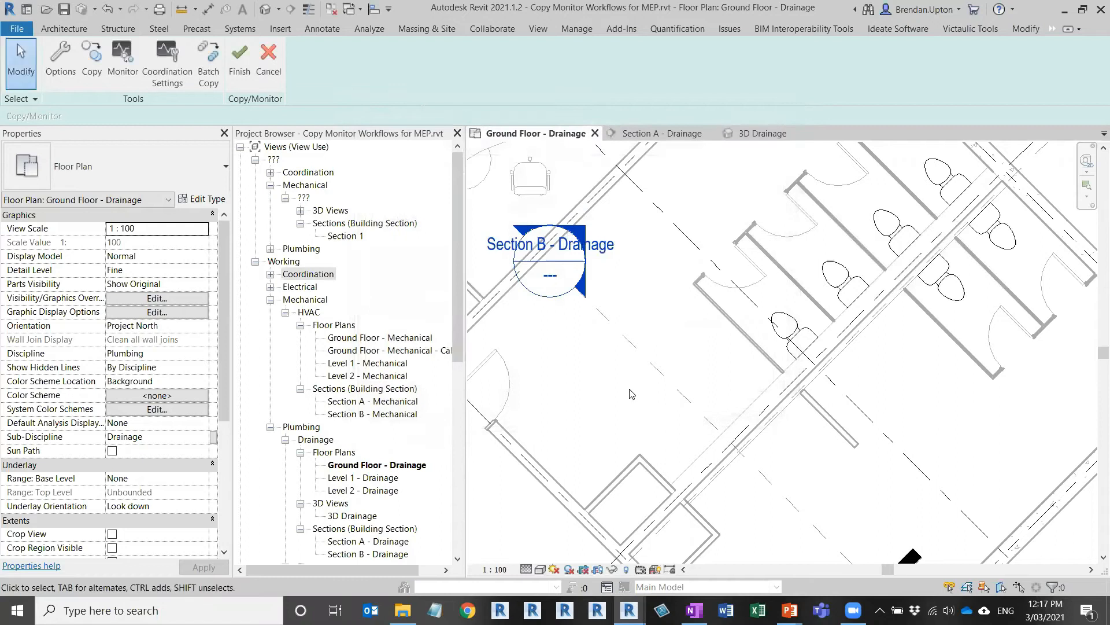
Step: Copy the moved linked toilet as a Water Closet - Flush Valve, select it, and view 3D Drainage
click(91, 58)
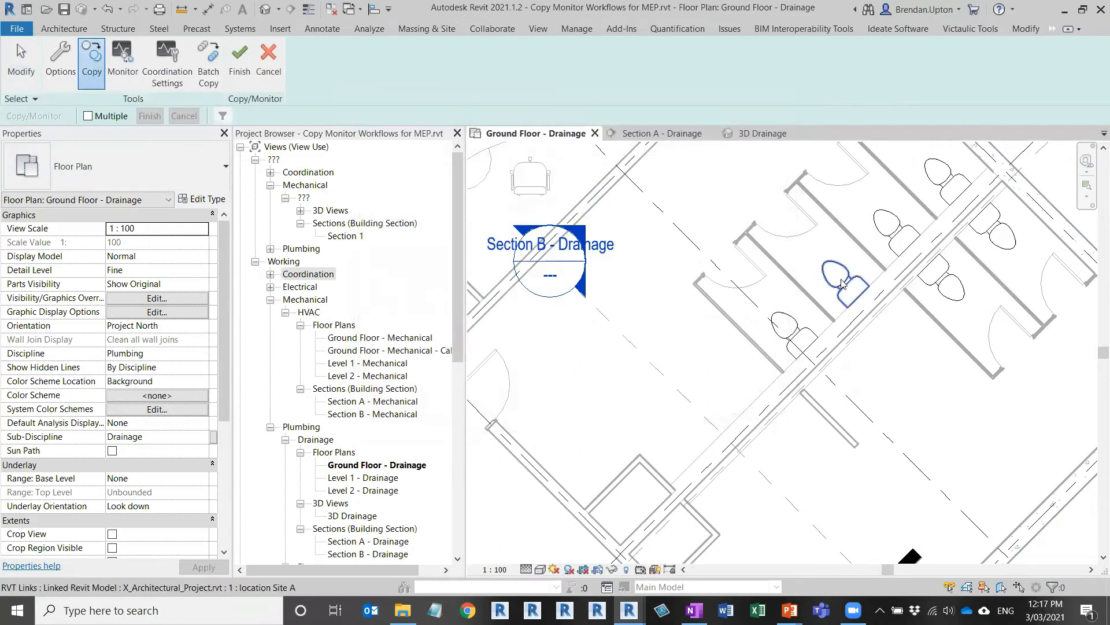
click(842, 283)
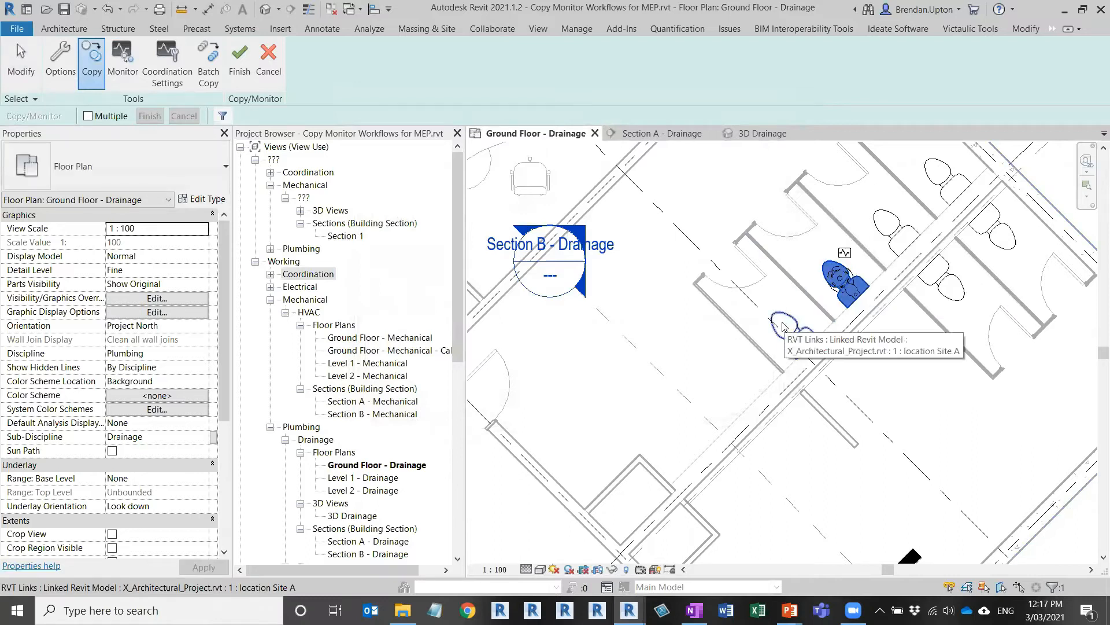
scroll(840, 288, up, 2)
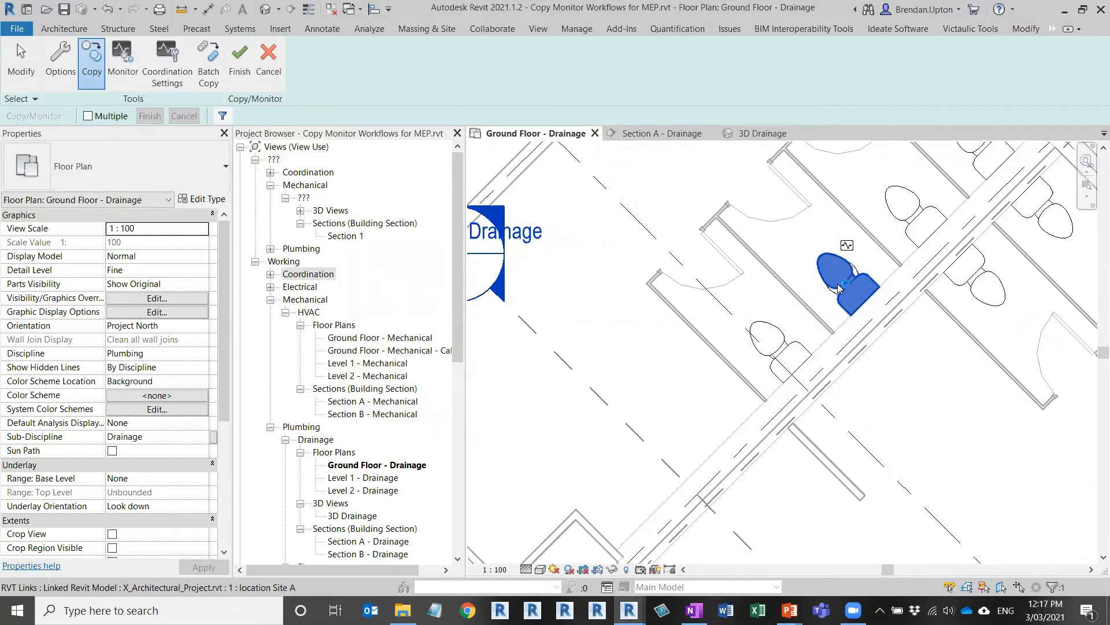
scroll(839, 288, up, 2)
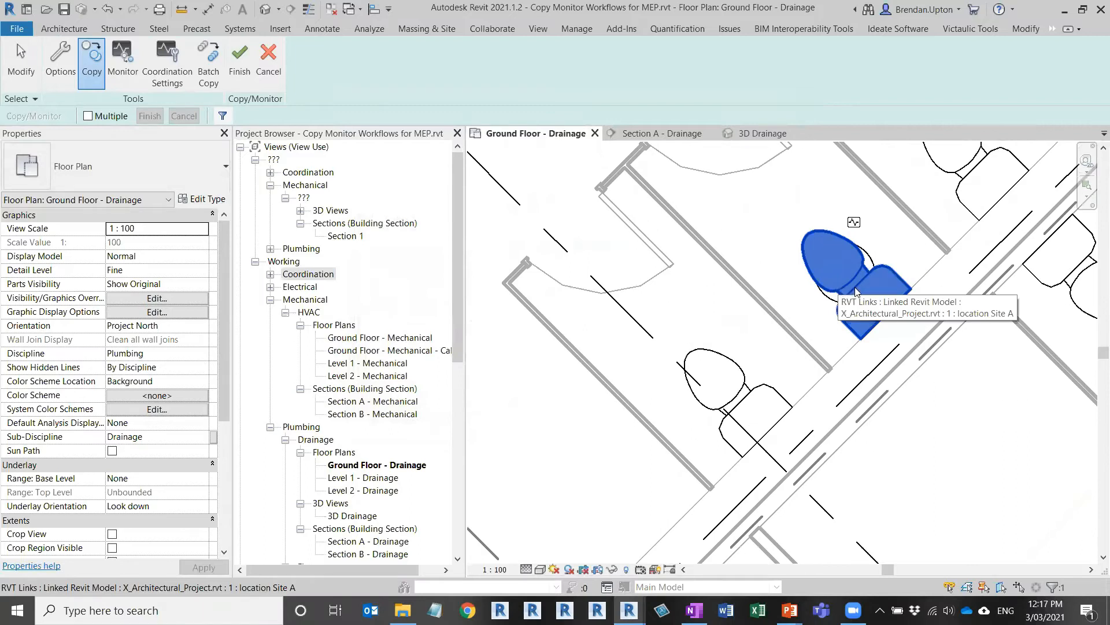
click(865, 253)
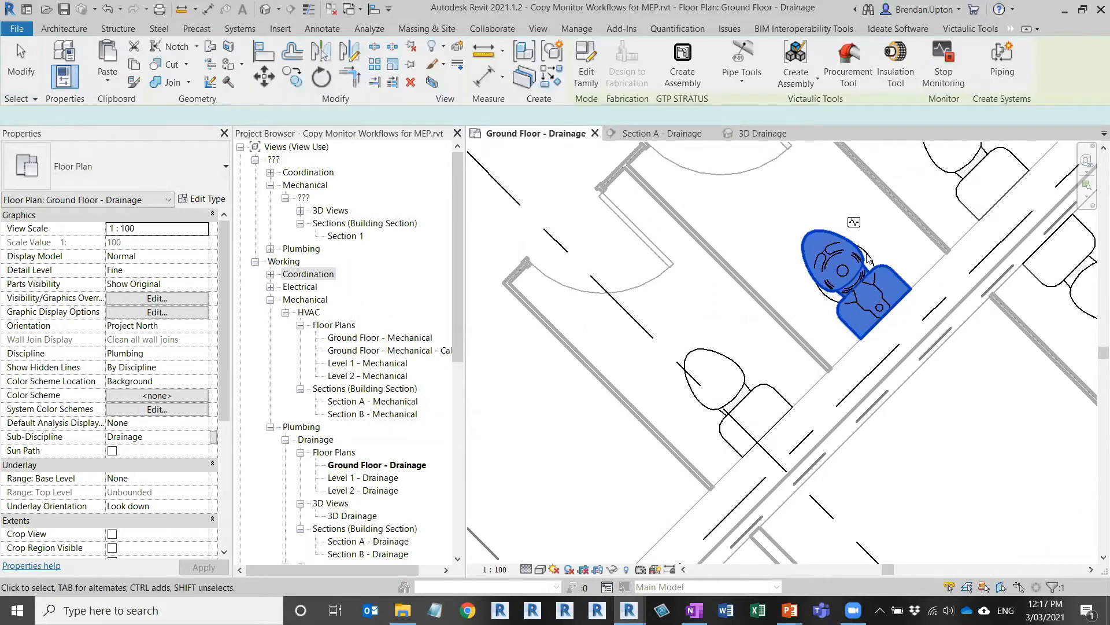
click(885, 314)
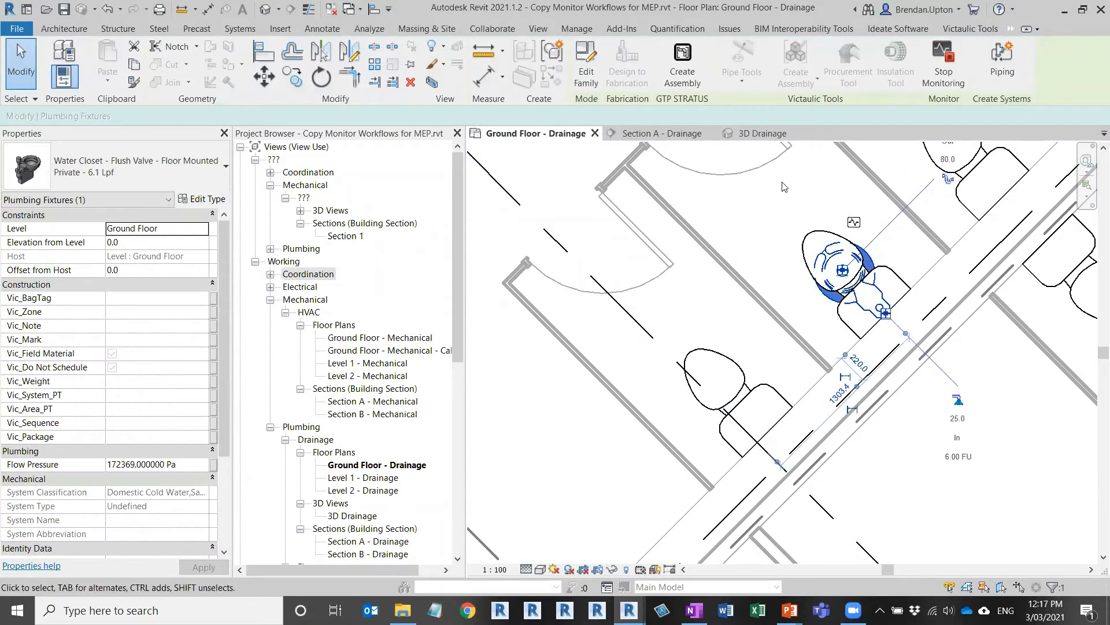
click(759, 134)
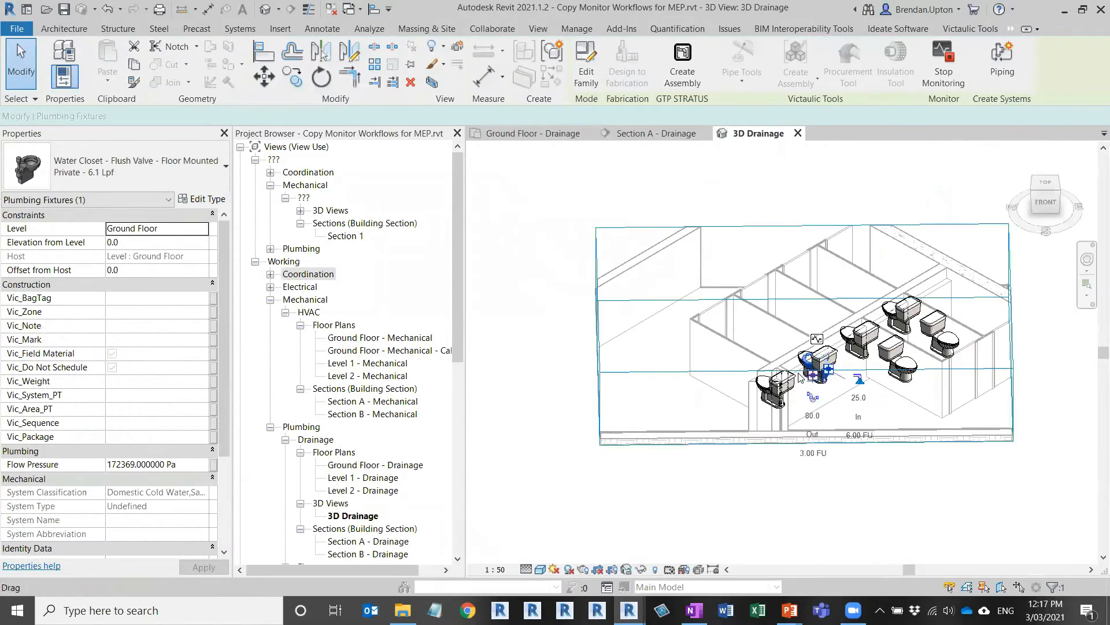
Step: Zoom in on the new water closet in 3D Drainage, then return to the Ground Floor - Drainage plan
scroll(800, 377, up, 5)
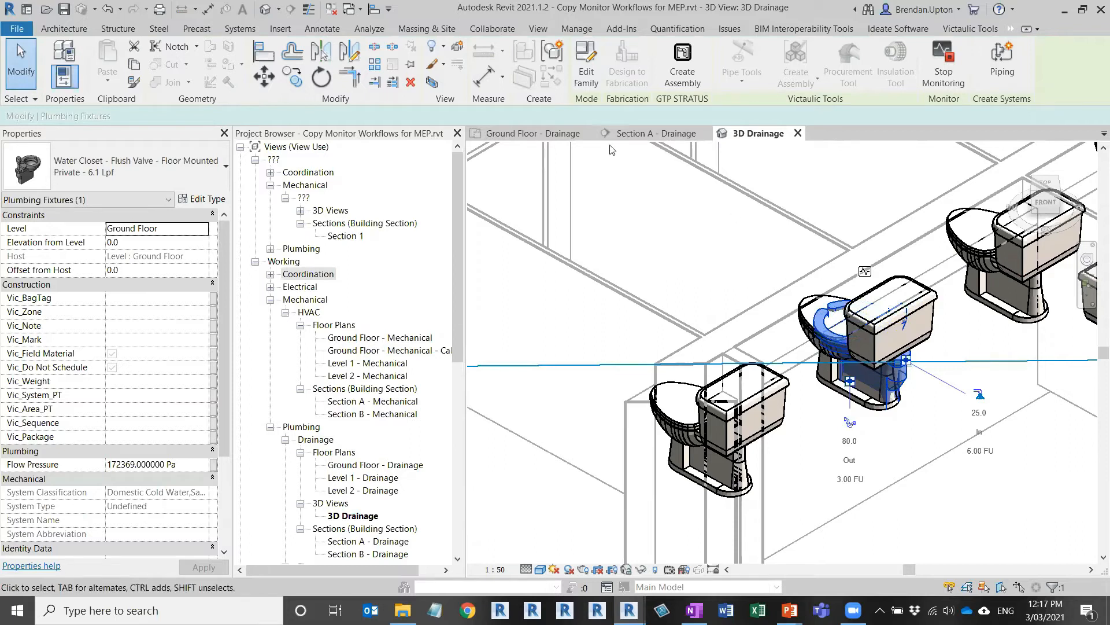
click(527, 134)
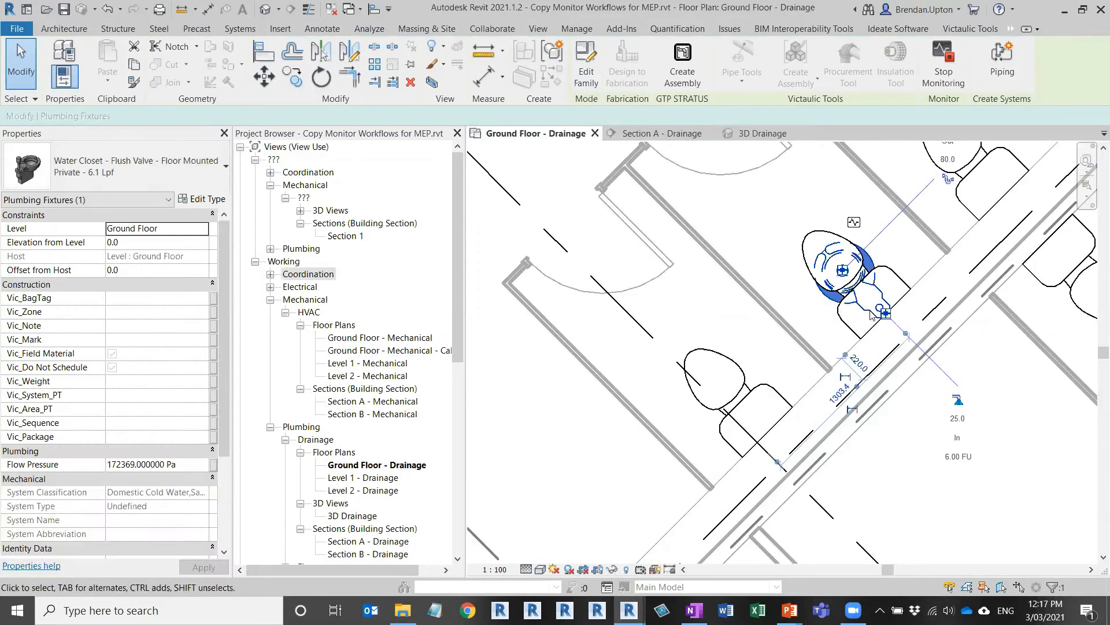
Step: Dismiss the connector's shortcut menu, bring back the Copy/Monitor tools and finish the session
right_click(886, 314)
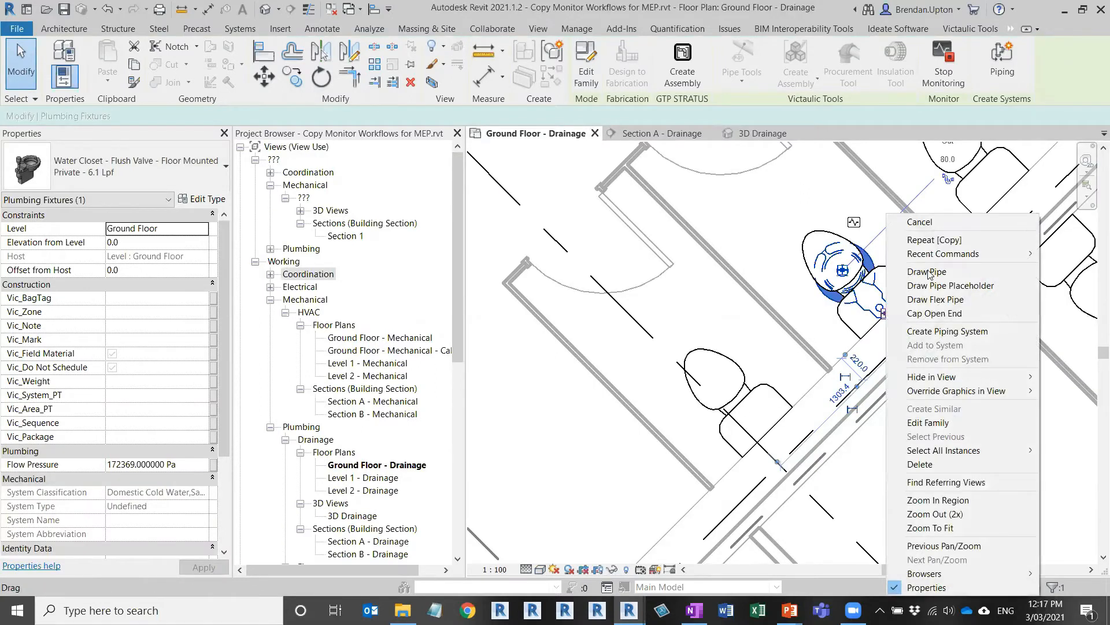
key(Escape)
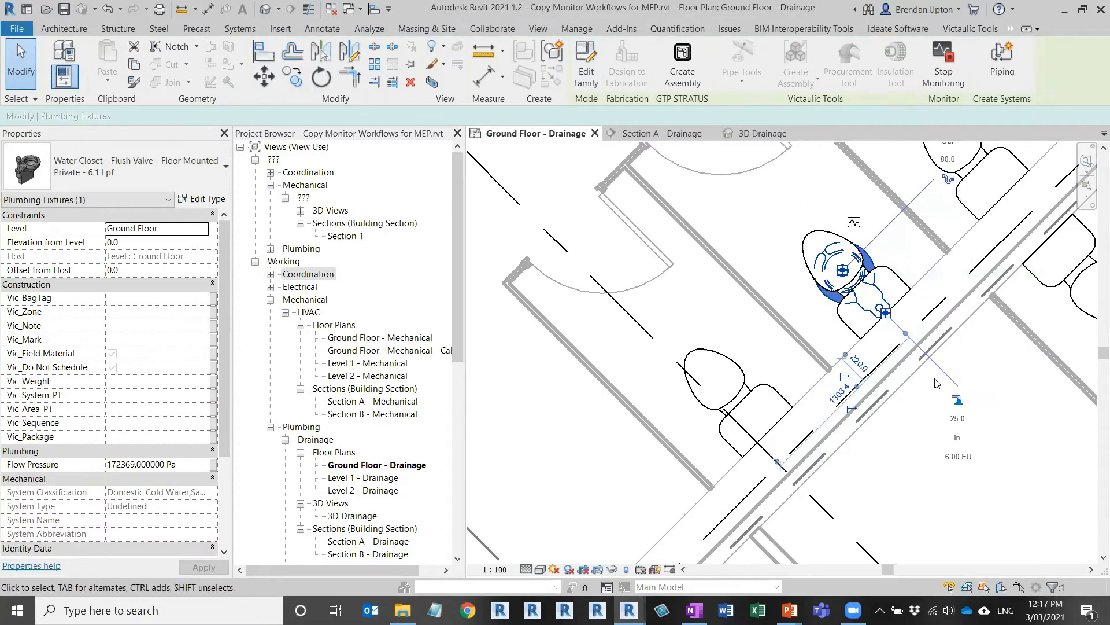
click(1011, 30)
click(949, 58)
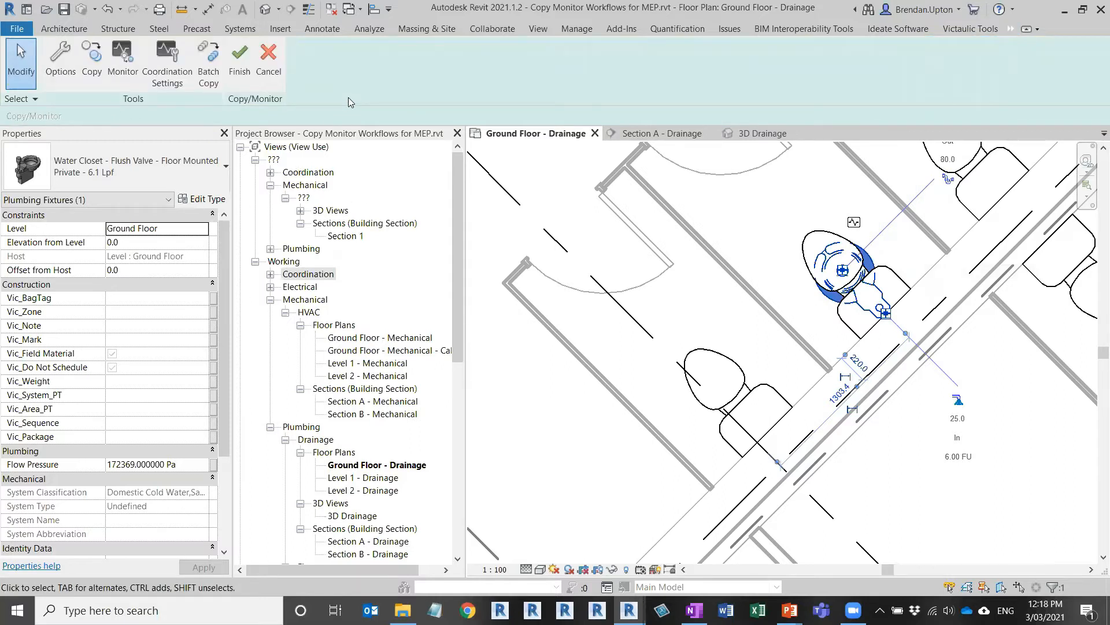
click(237, 78)
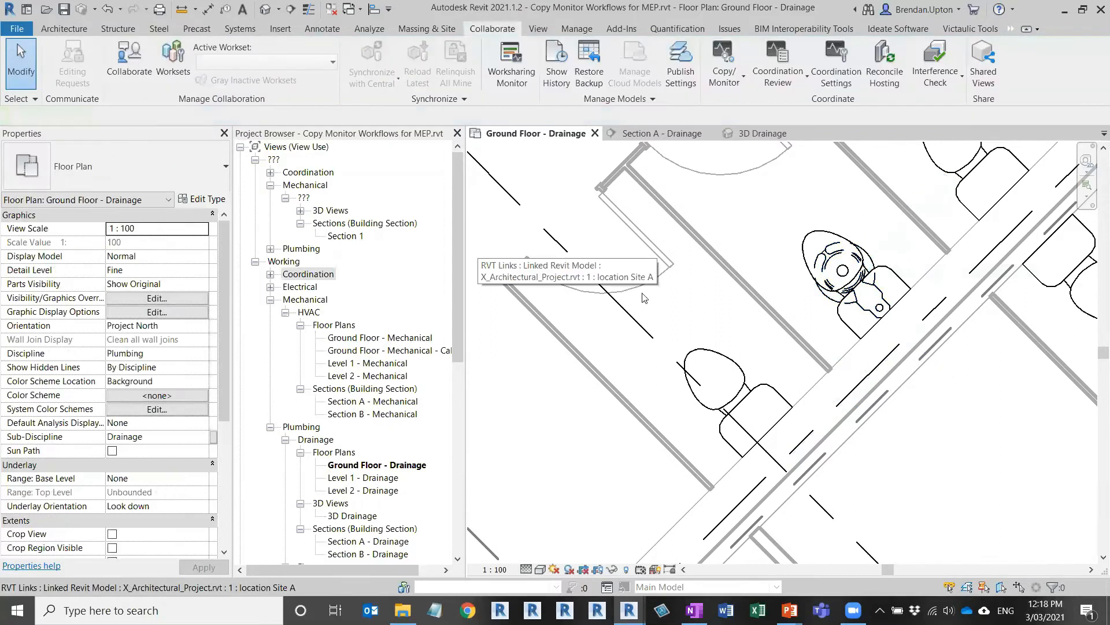
Step: Draw a two-segment pipe from the copied water closet's connector out and along the corridor
click(883, 308)
right_click(886, 317)
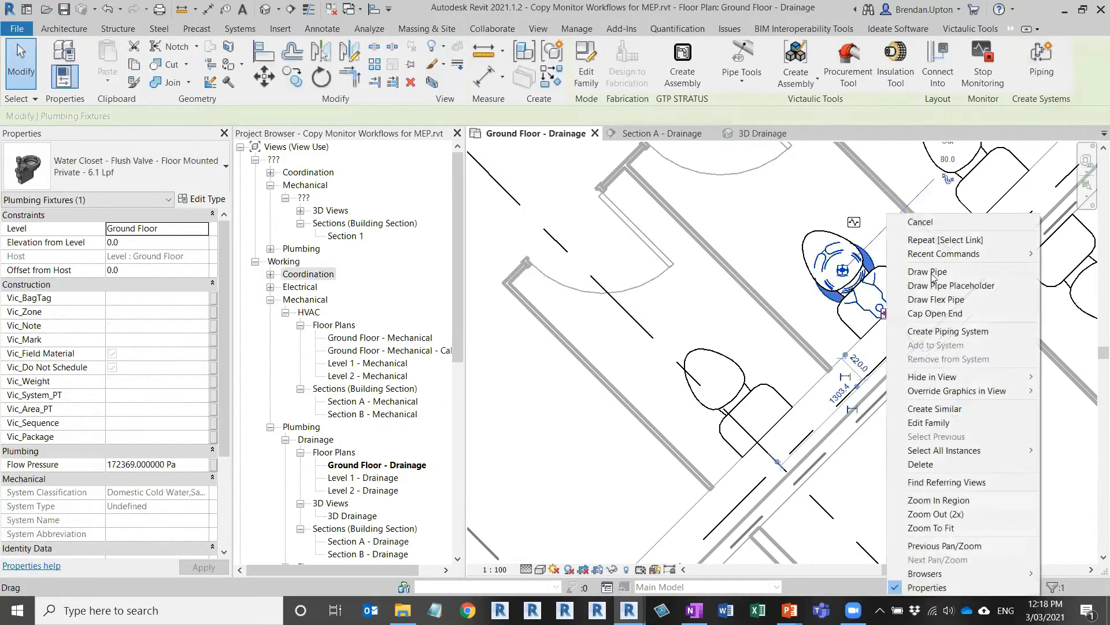
click(914, 274)
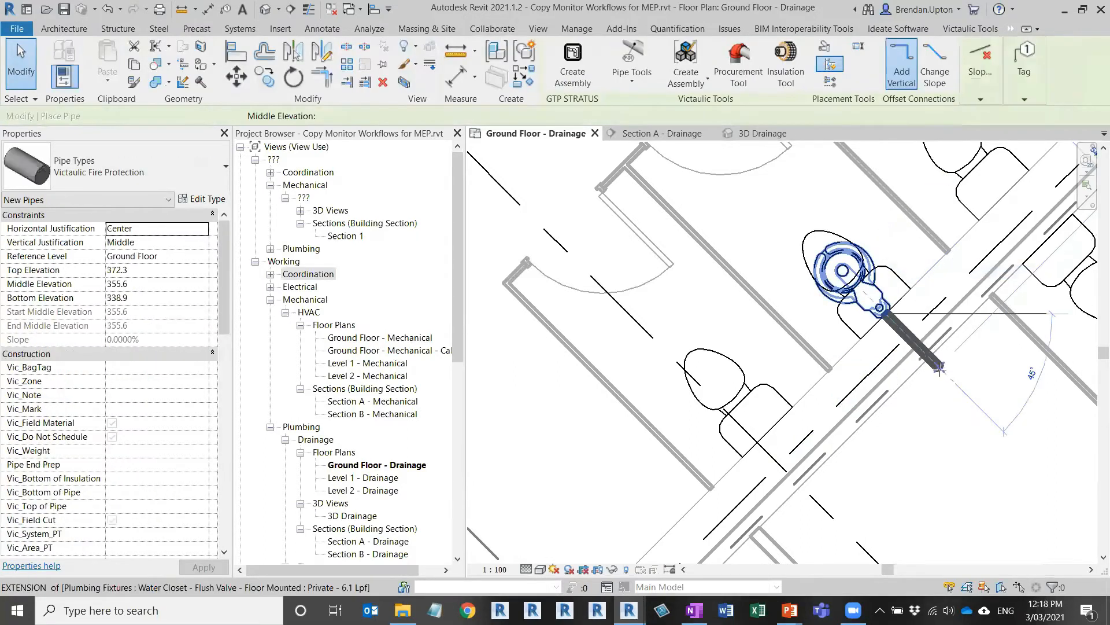
click(942, 370)
middle_drag(836, 468, 919, 375)
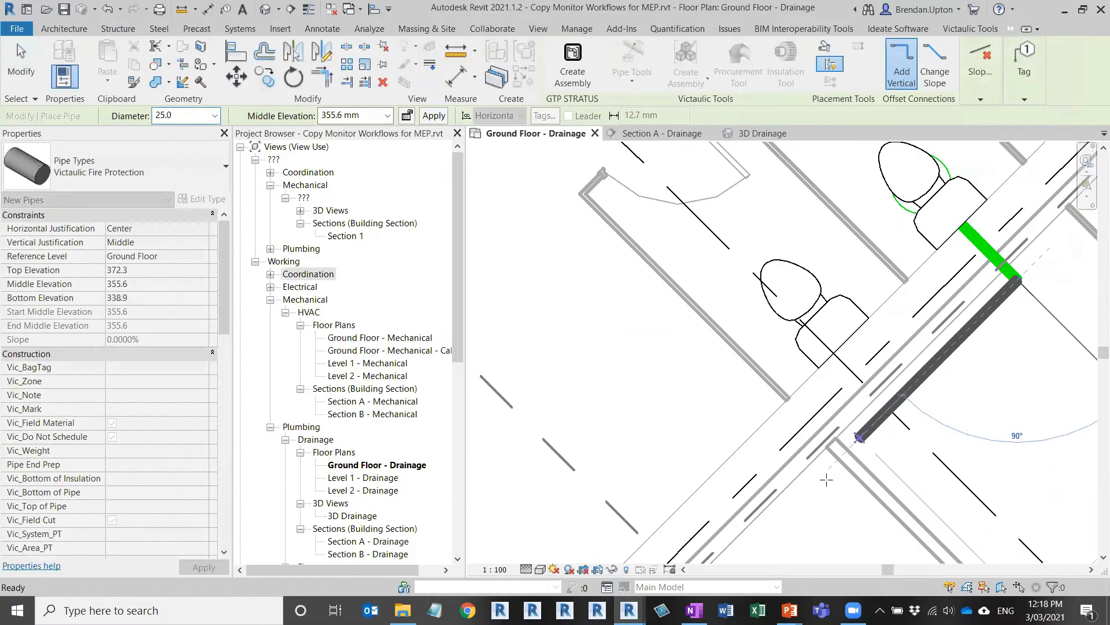
scroll(829, 477, down, 2)
click(824, 476)
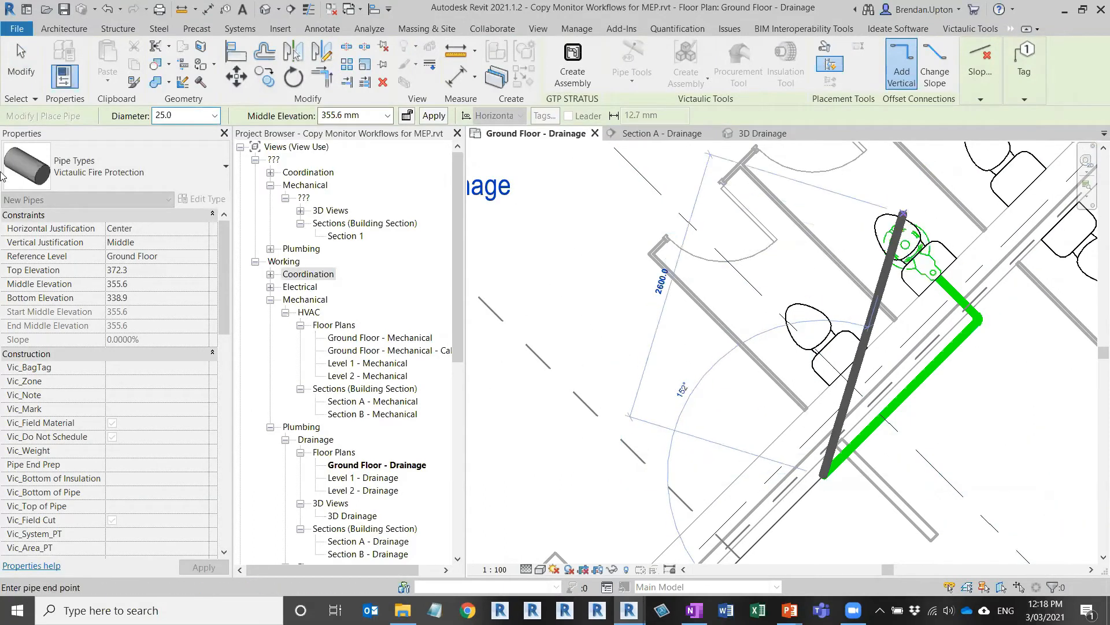
key(Escape)
key(Escape)
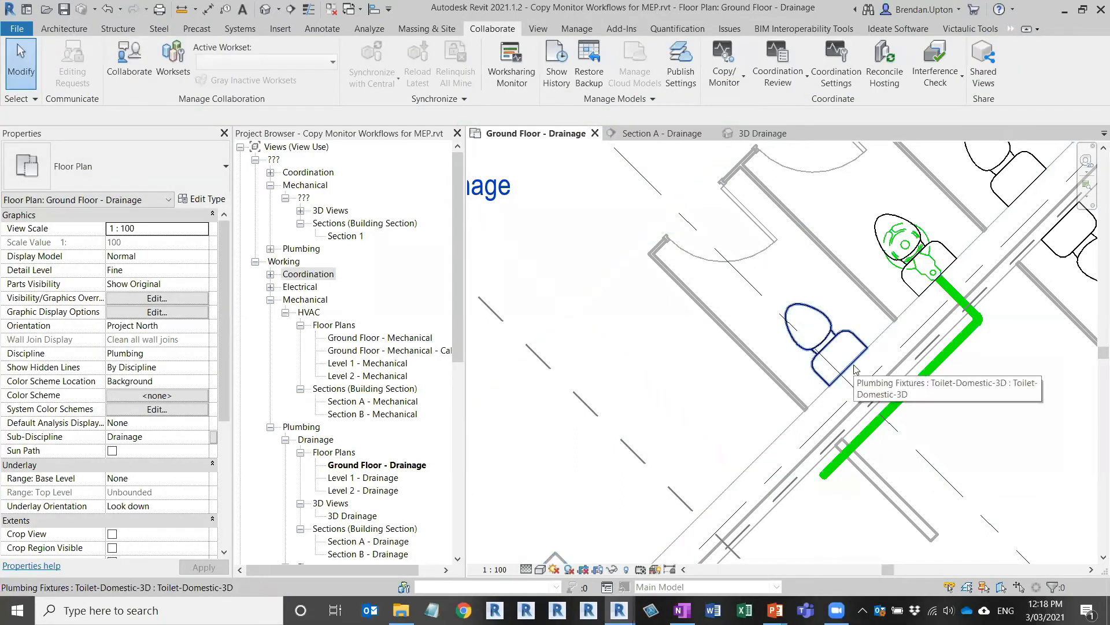
scroll(886, 298, down, 2)
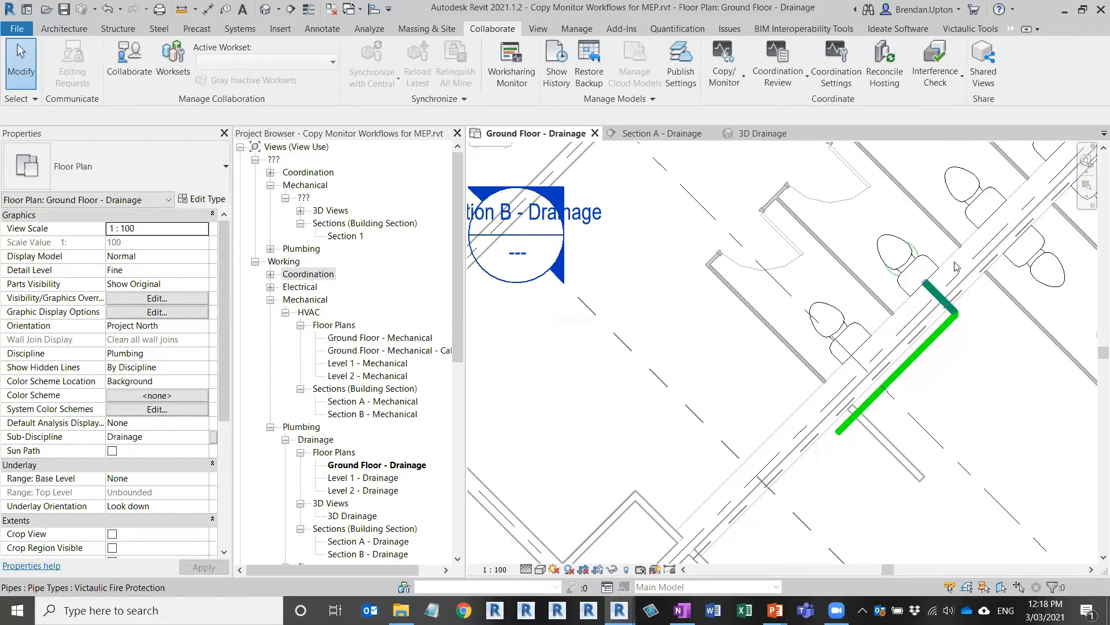
middle_drag(821, 368, 673, 489)
scroll(684, 492, up, 1)
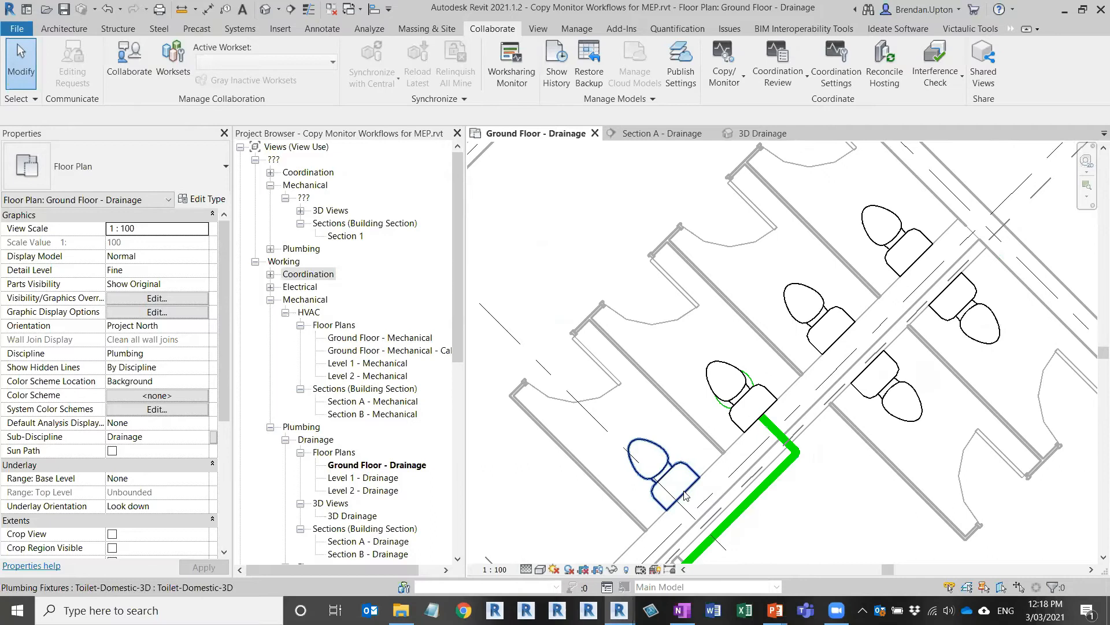
scroll(685, 495, up, 1)
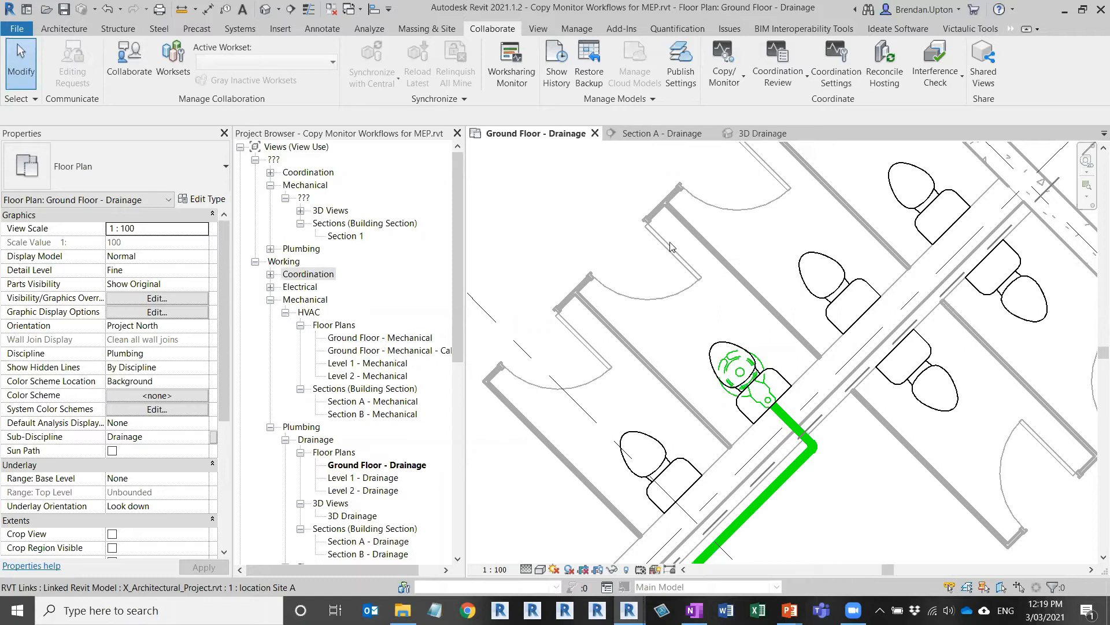
Step: Select the linked architectural model, restore the window from full screen, and open Collaborate's Copy/Monitor choices
click(475, 181)
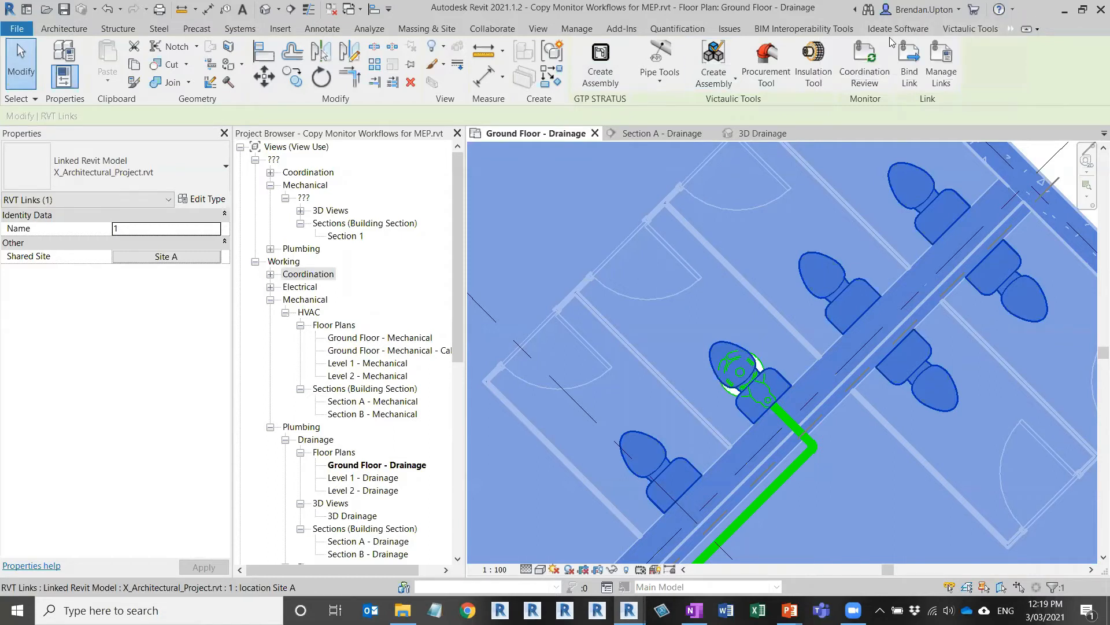
click(1086, 15)
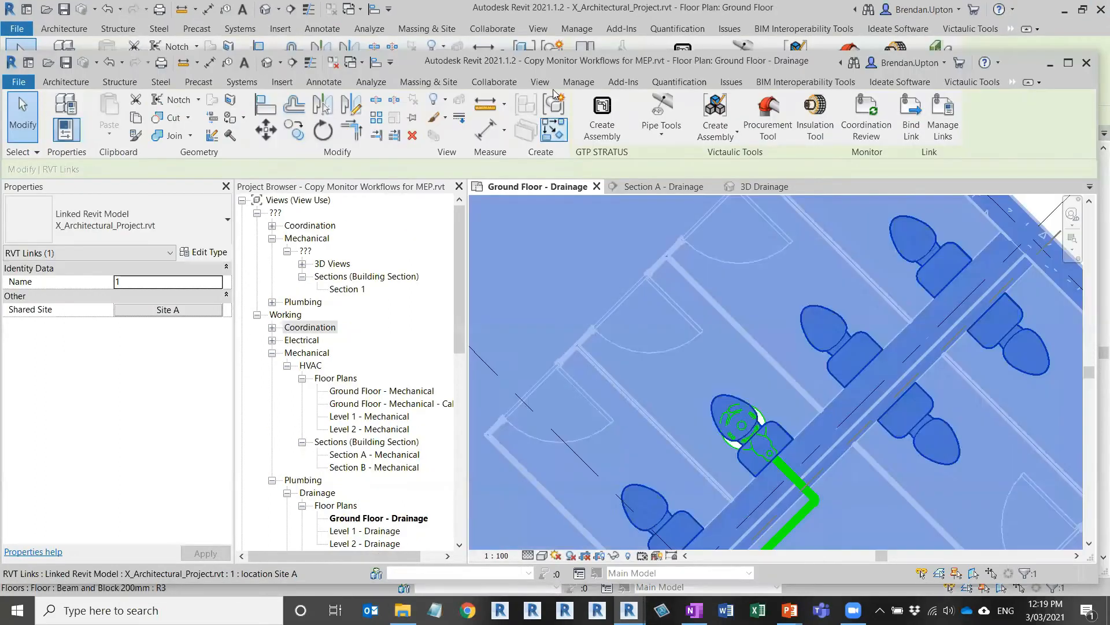
click(506, 82)
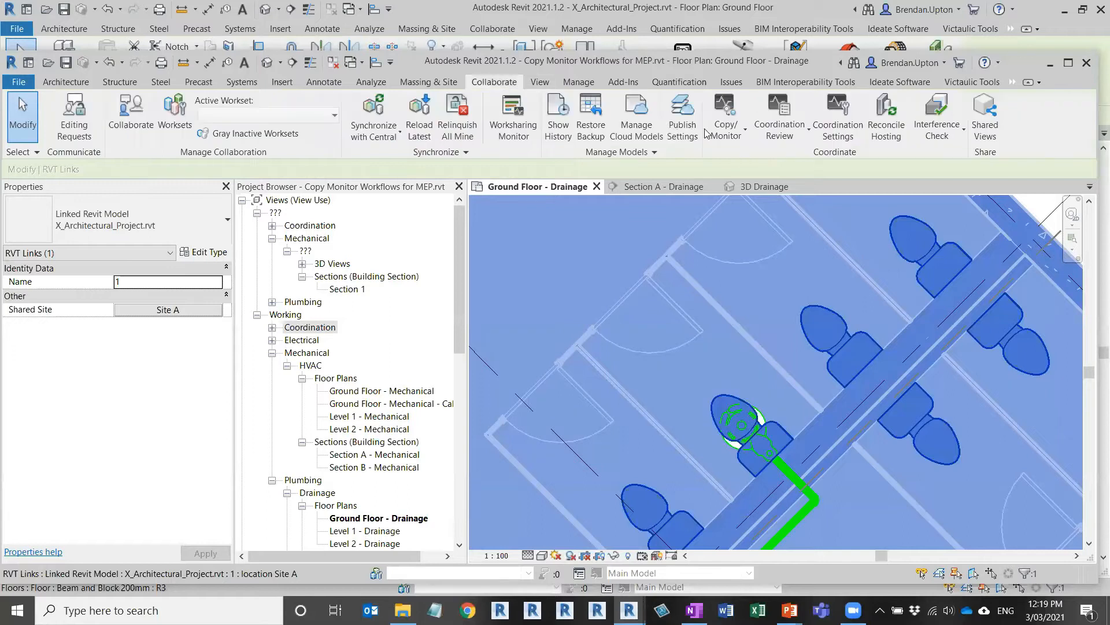
click(726, 121)
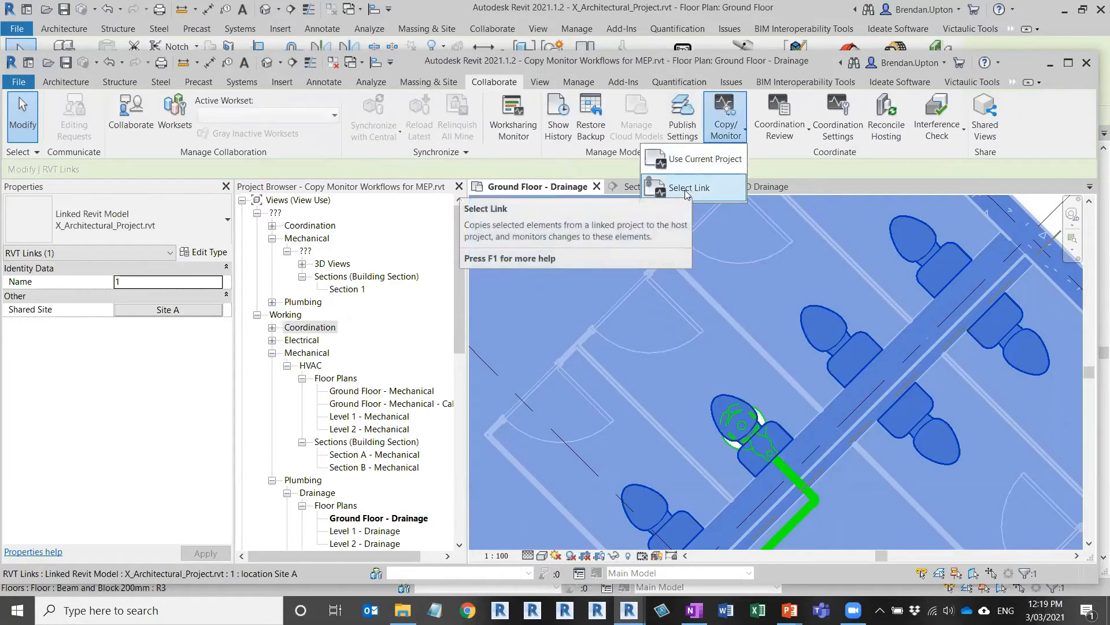
Step: Start copy/monitor on the linked architectural model and open its Coordination Settings
click(684, 191)
click(774, 230)
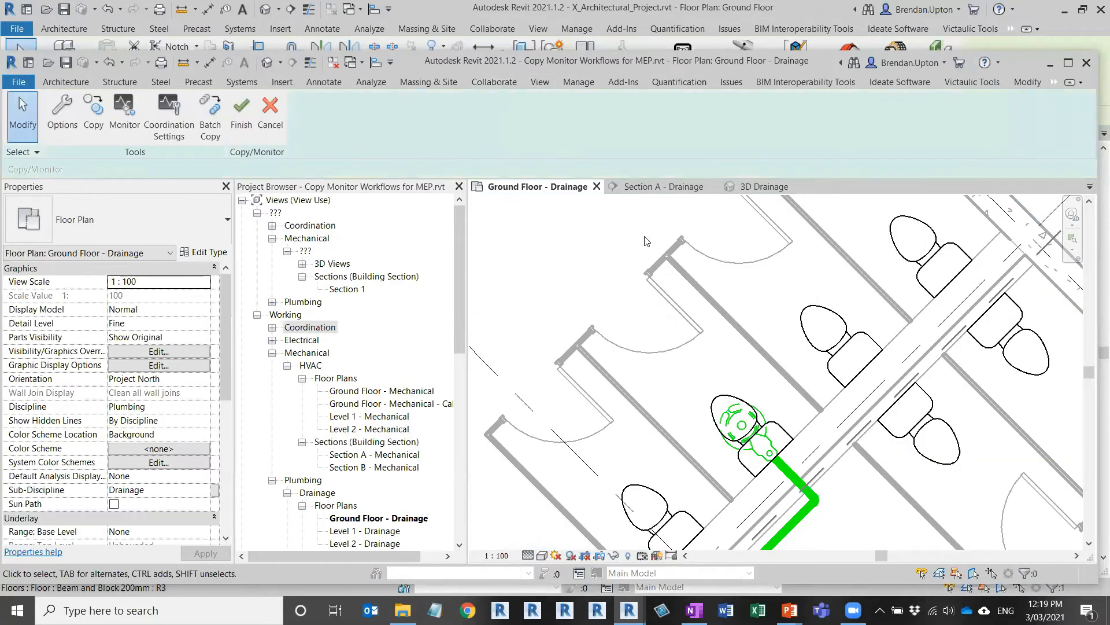
click(179, 117)
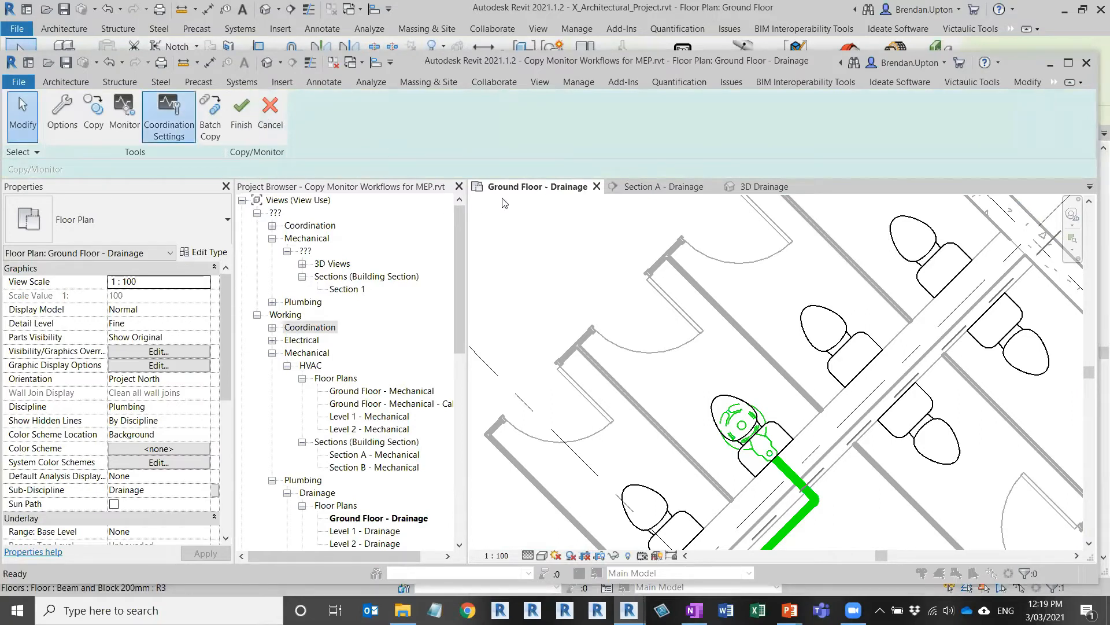
Step: Map Plumbing Fixtures Toilet-Domestic-3D to the Private 6.1 Lpf flush-valve water closet and save the settings
click(426, 262)
click(366, 262)
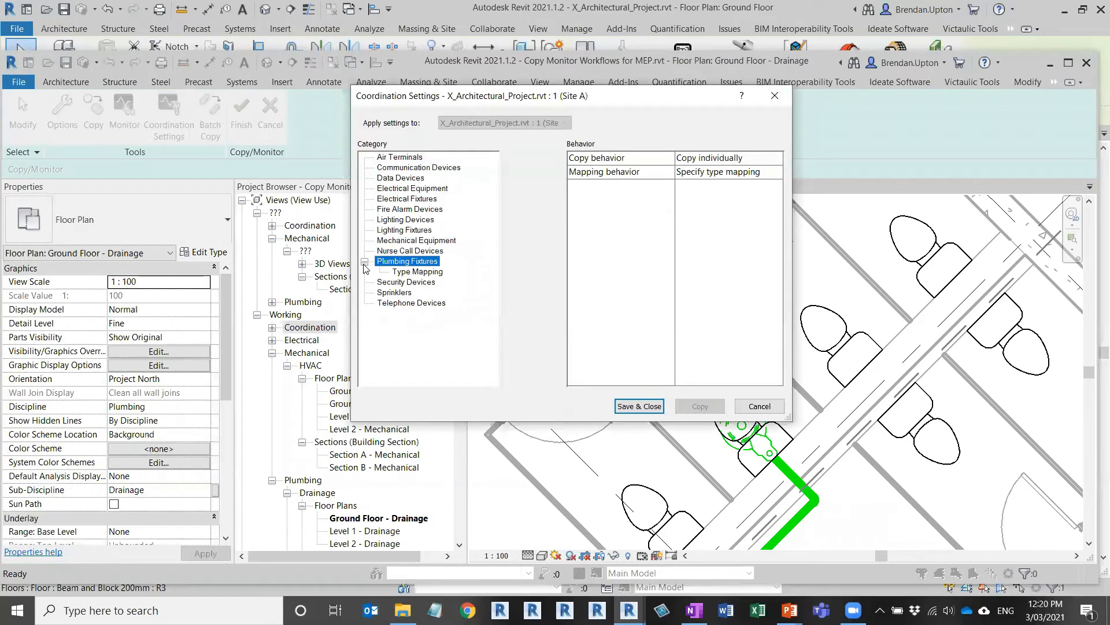
click(428, 273)
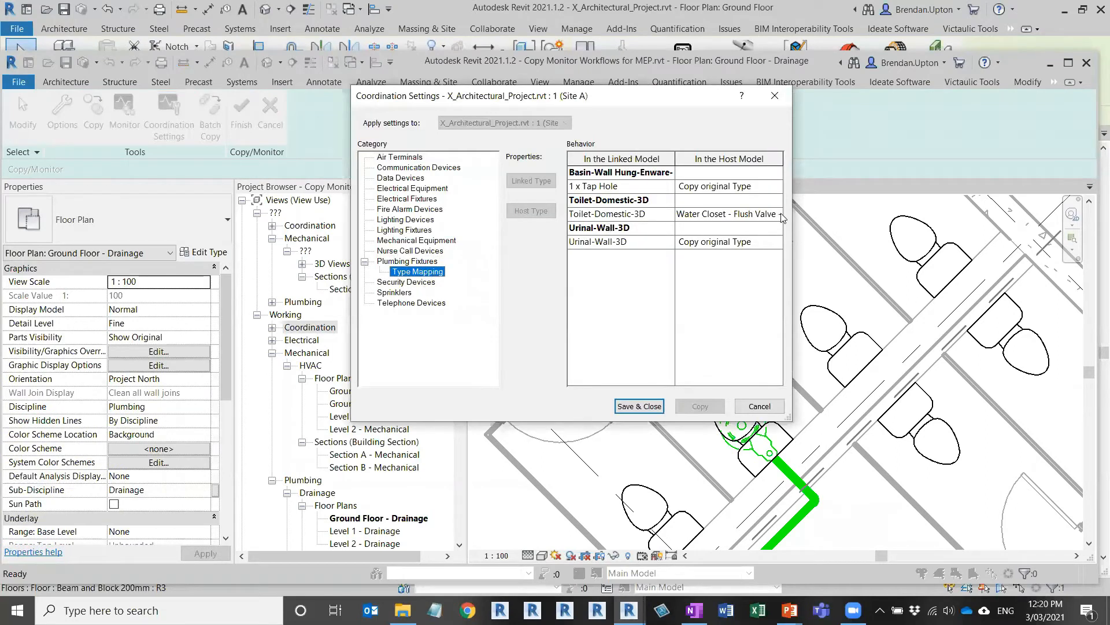
click(779, 214)
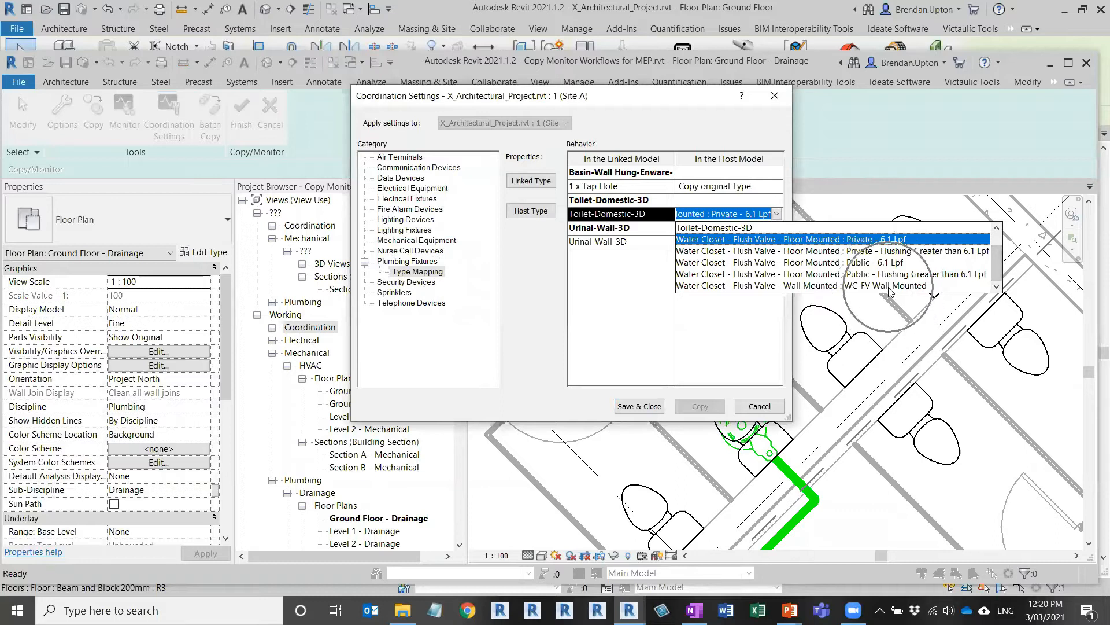
click(793, 290)
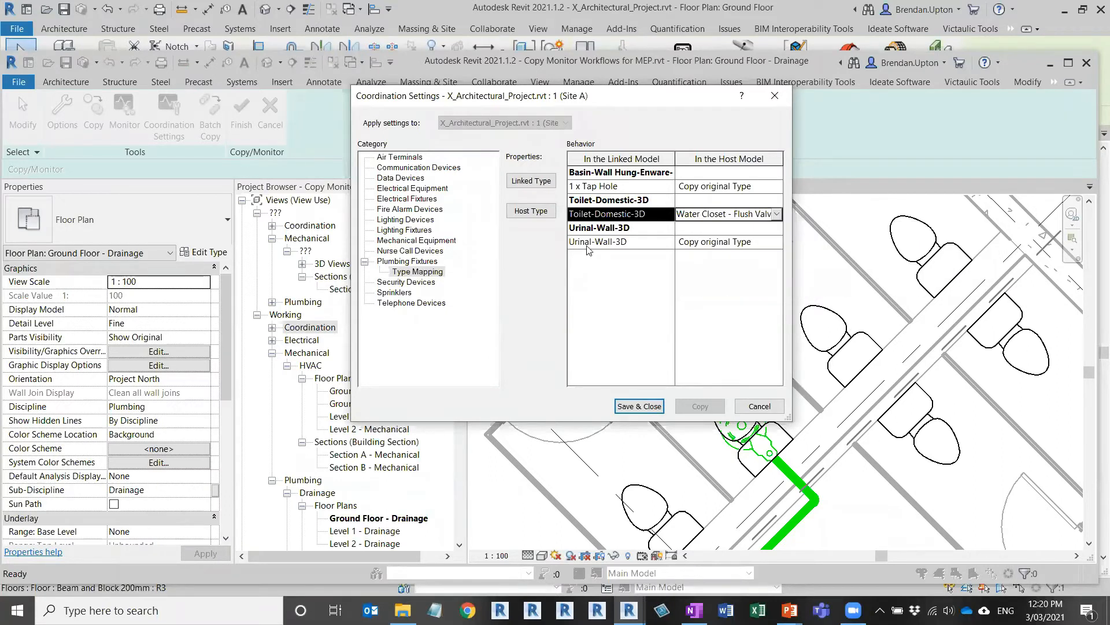
click(639, 406)
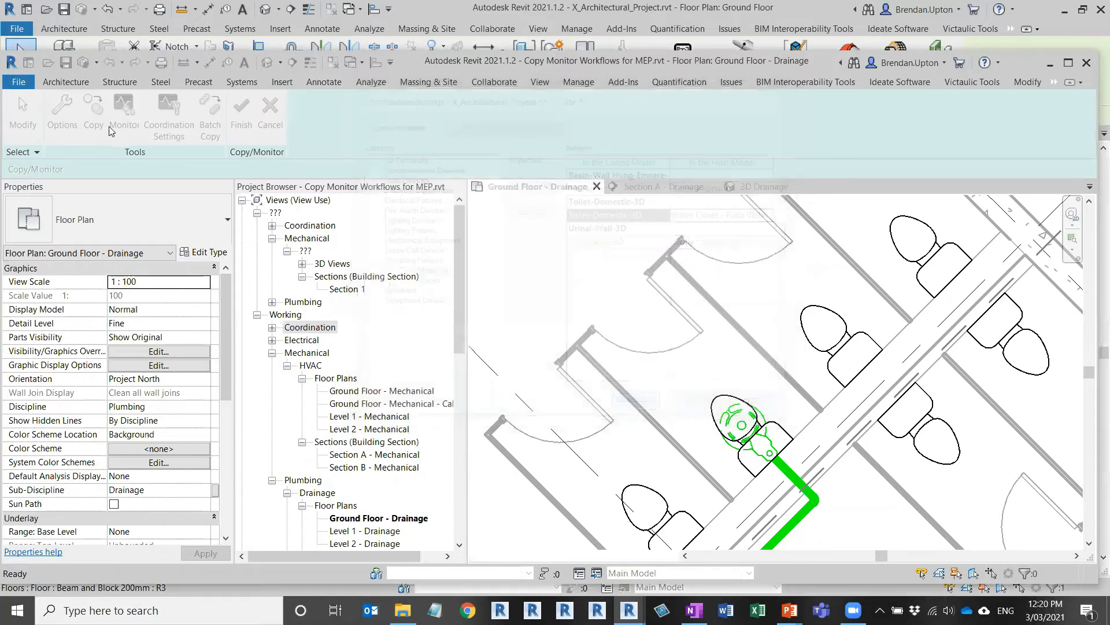
click(94, 114)
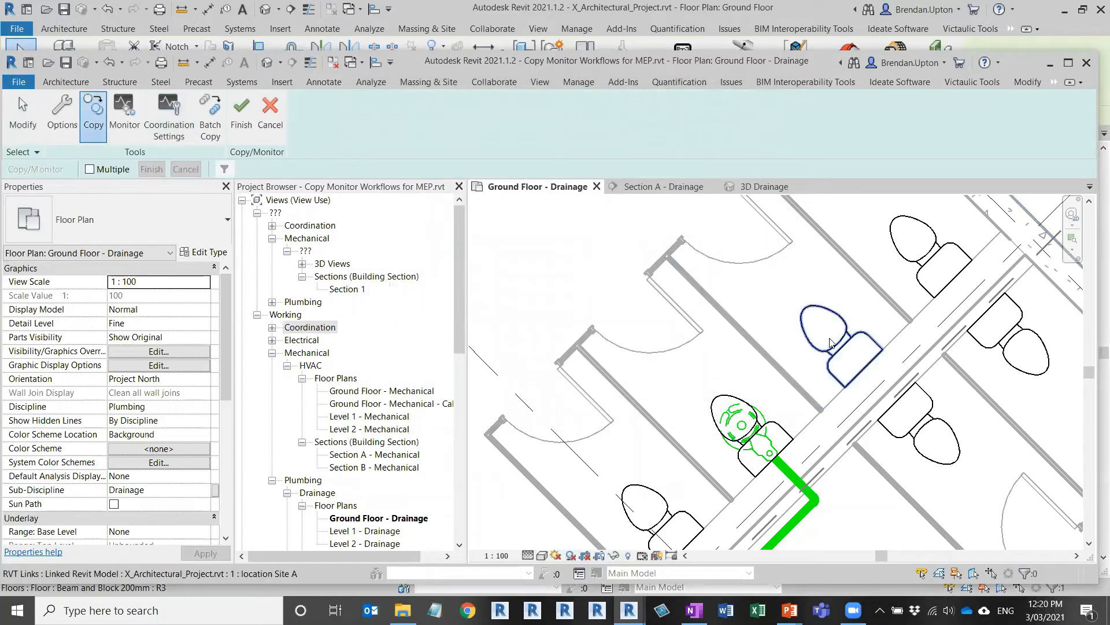
Step: Copy the moved linked toilet, inspect it zoomed in the 3D Drainage view, then finish
click(756, 371)
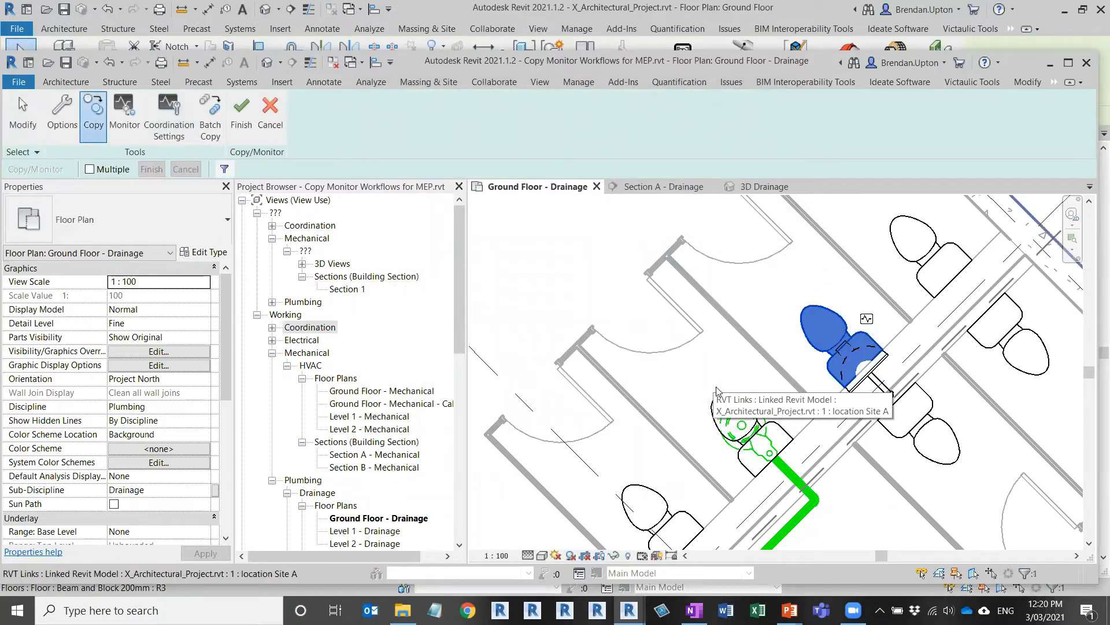
click(754, 187)
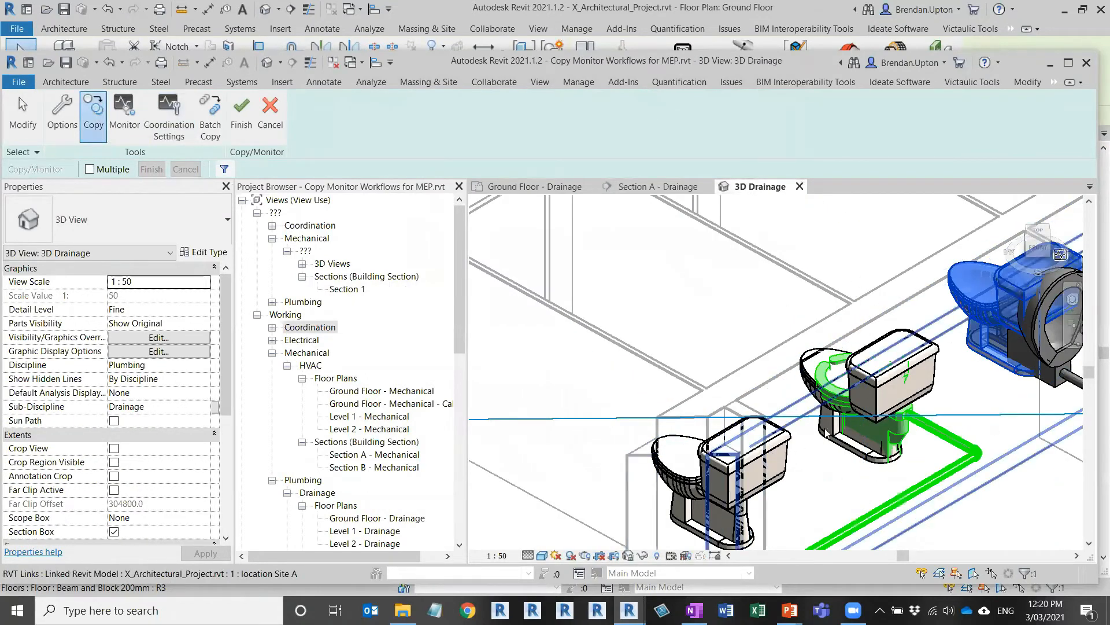
middle_drag(824, 409, 552, 450)
scroll(551, 450, up, 1)
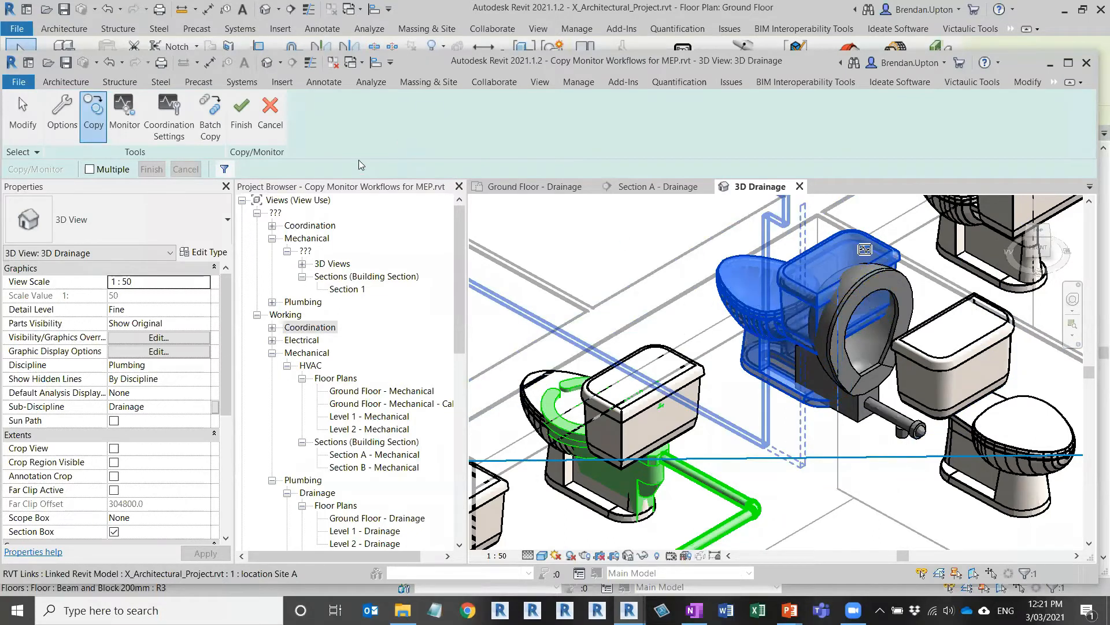
click(241, 114)
Step: Check the copied water closet in 3D, then recentre the Ground Floor - Drainage plan on the toilet block
click(756, 358)
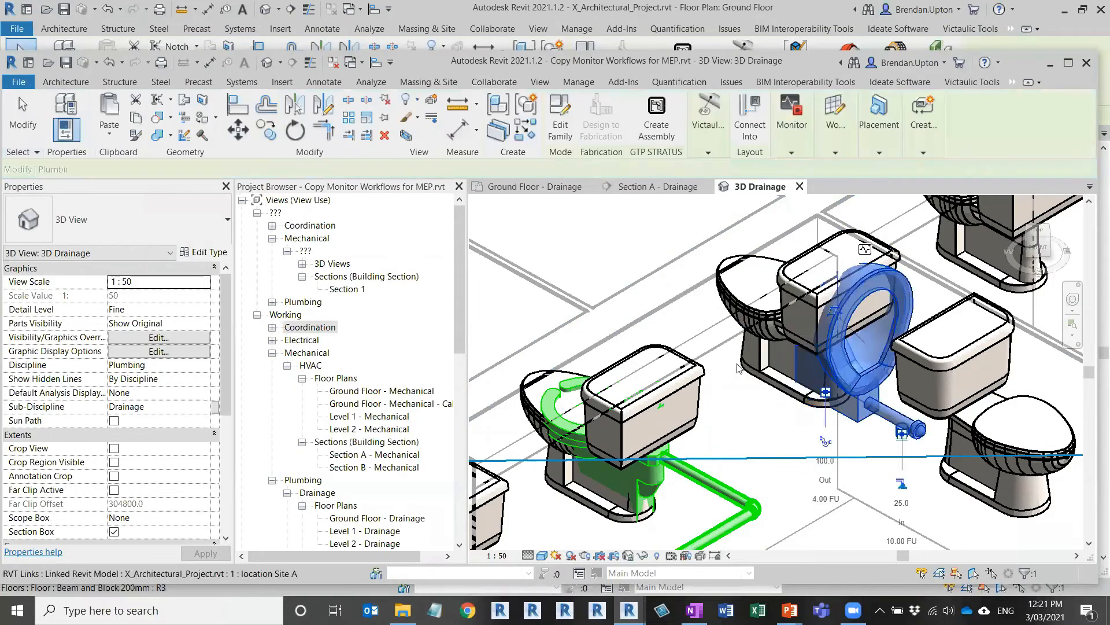
scroll(755, 357, down, 1)
scroll(755, 357, down, 3)
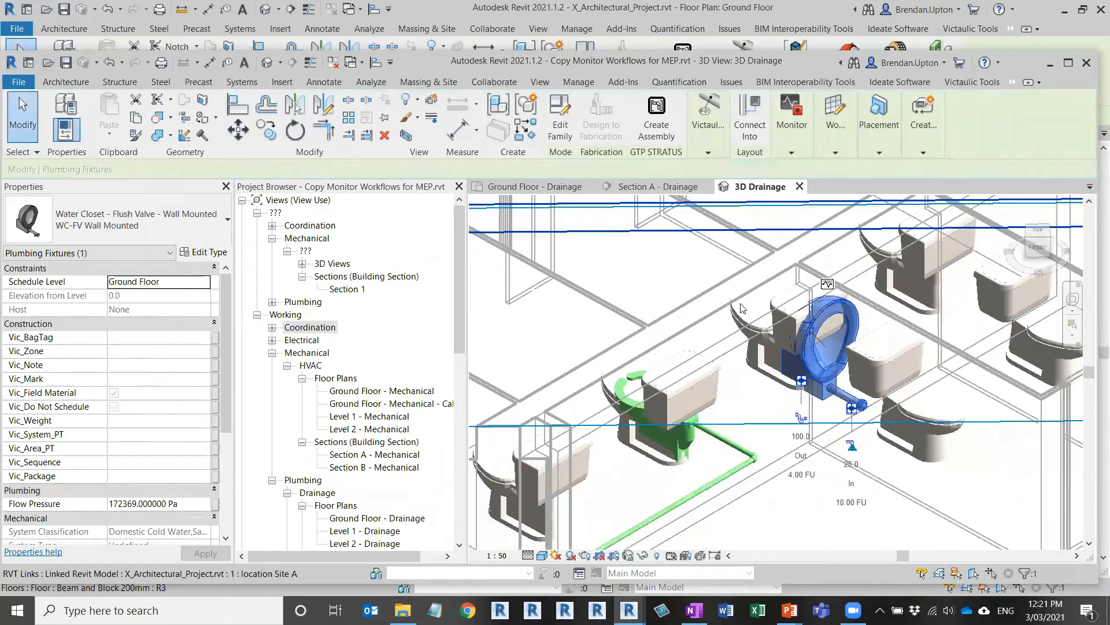
key(Escape)
middle_drag(788, 394, 732, 440)
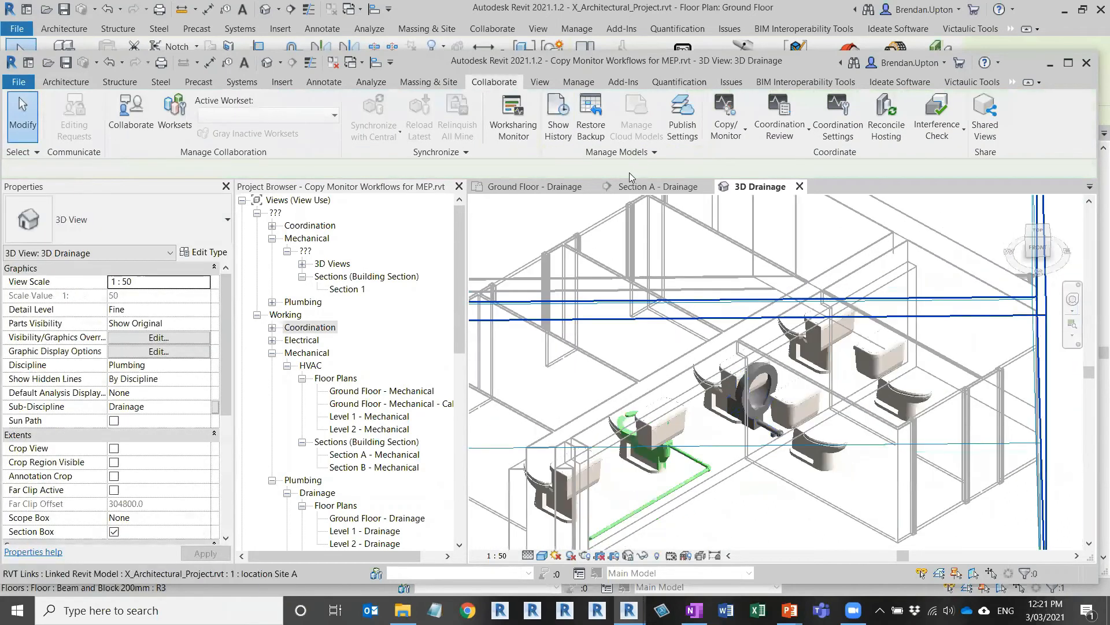
click(535, 186)
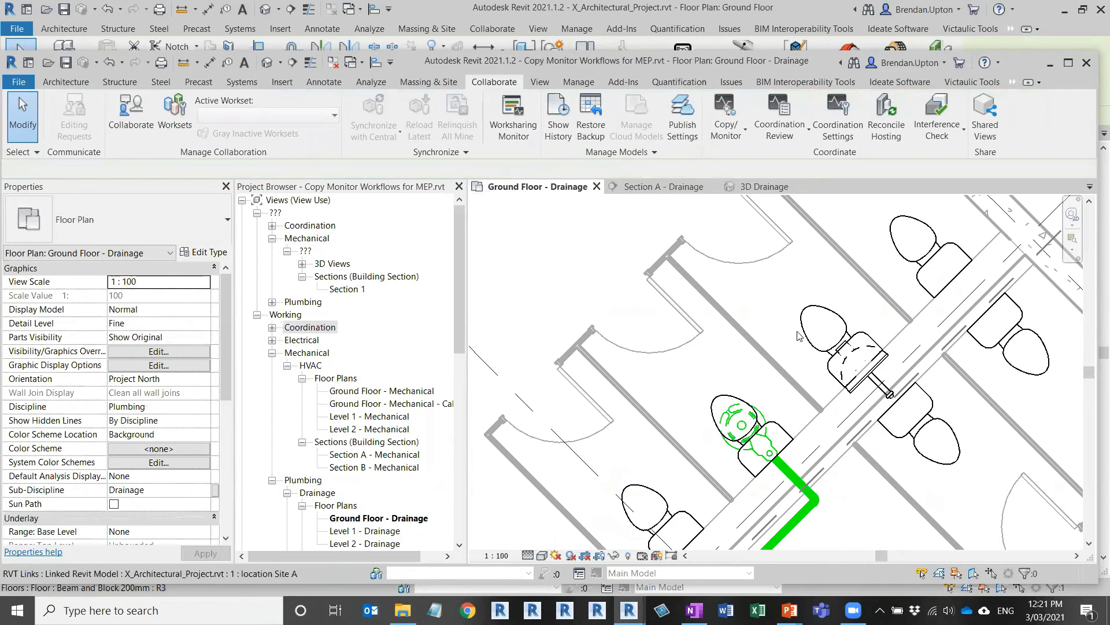
middle_drag(798, 336, 813, 355)
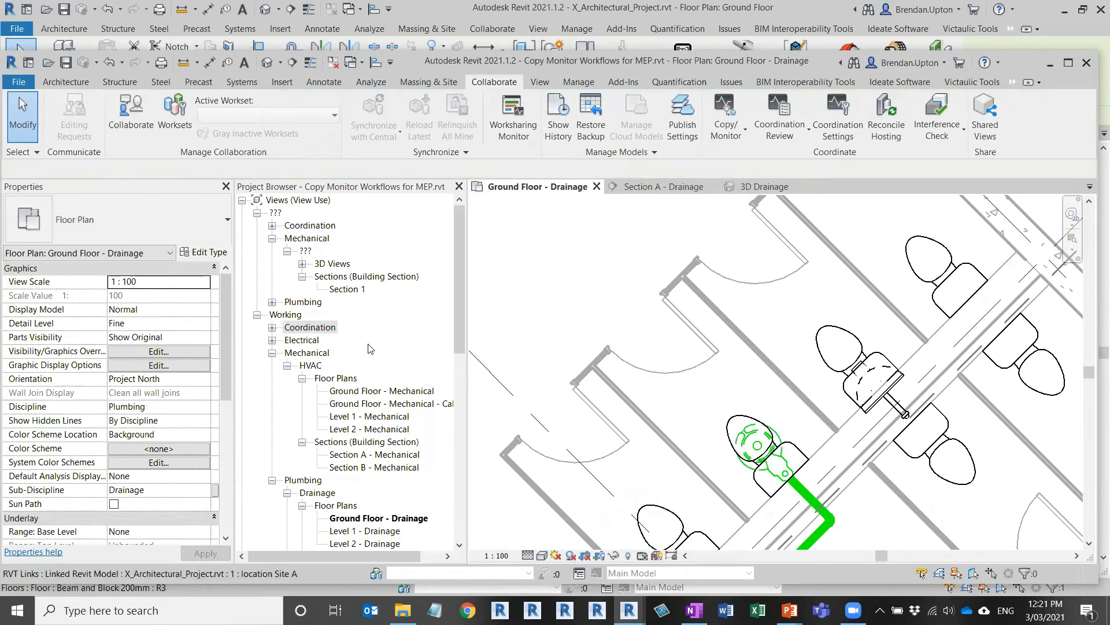
scroll(838, 376, down, 2)
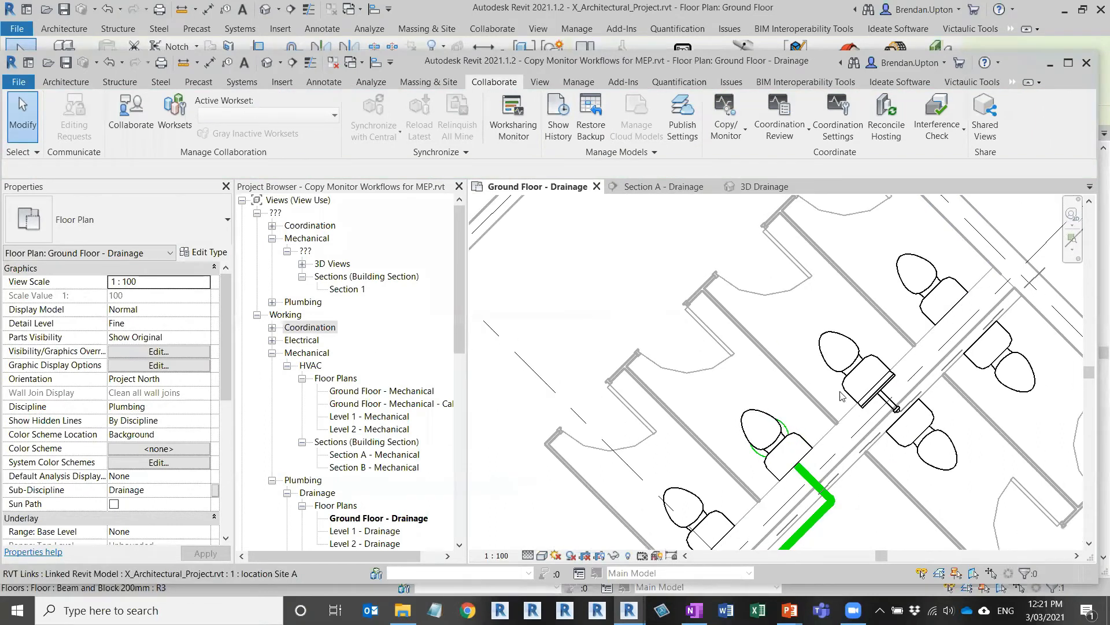
middle_drag(831, 383, 760, 331)
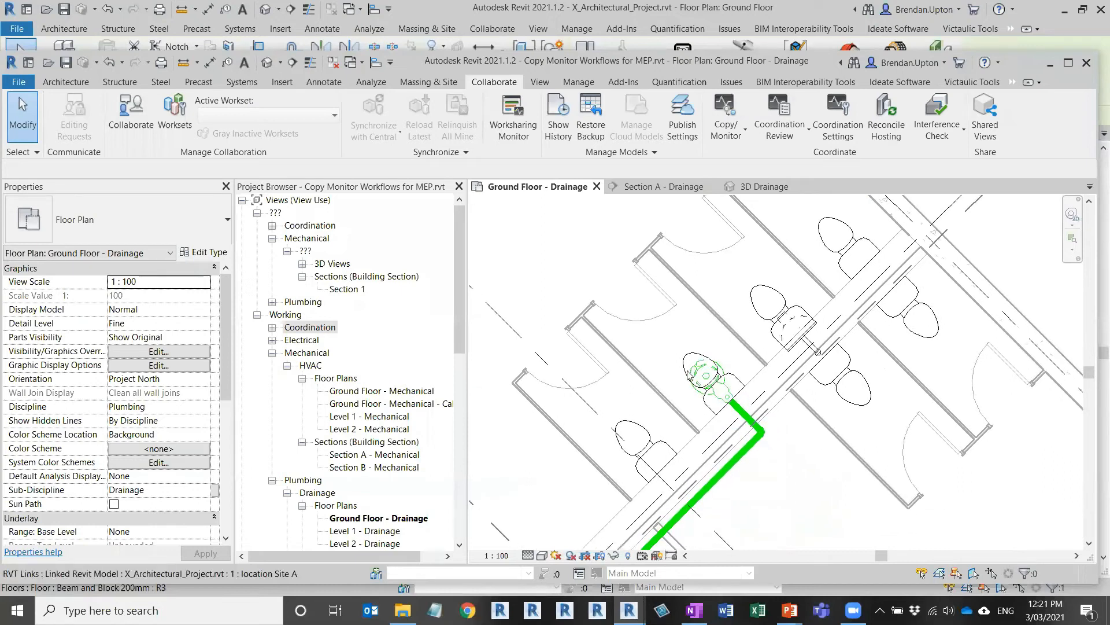
Step: Choose Copy/Monitor > Select Link and pick the linked architectural model
click(732, 134)
click(673, 186)
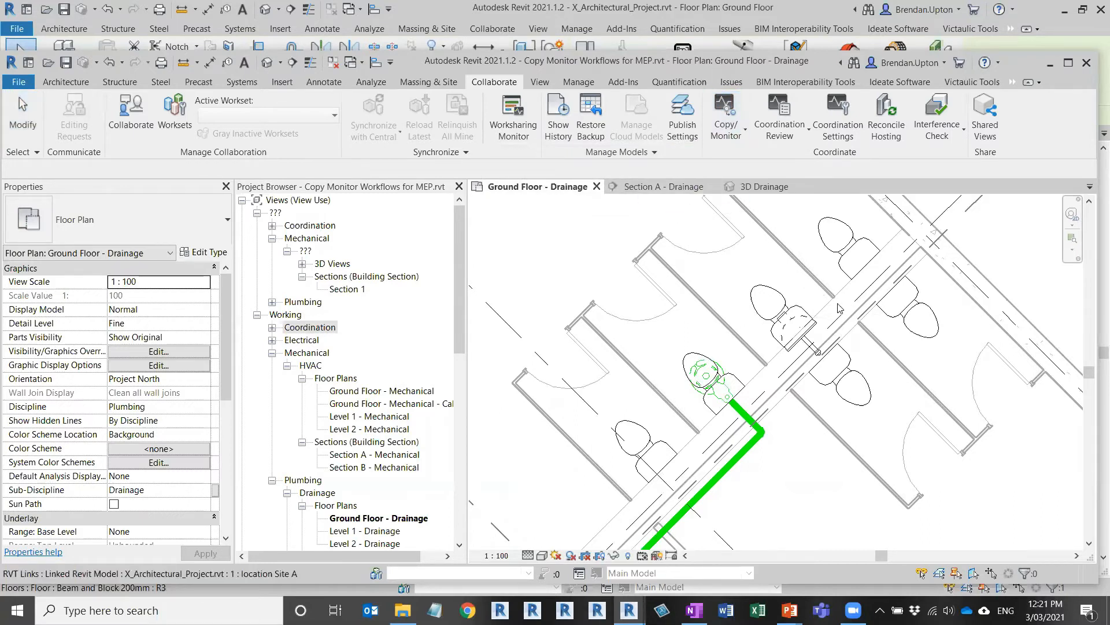
click(848, 255)
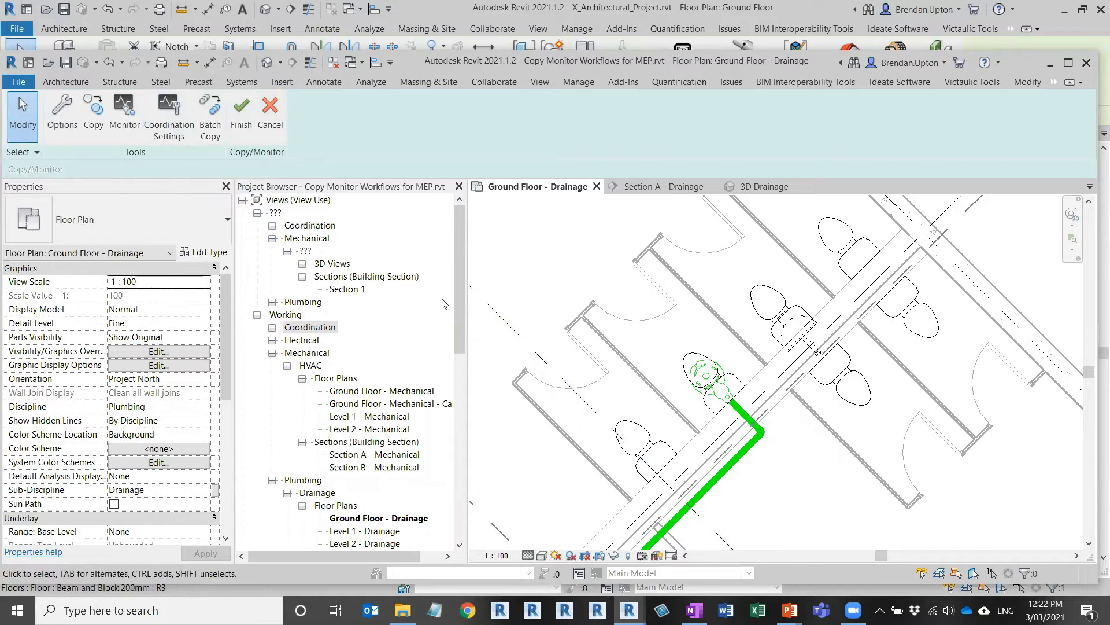
Step: Open Coordination Settings and change the Air Terminals copy behavior
click(171, 122)
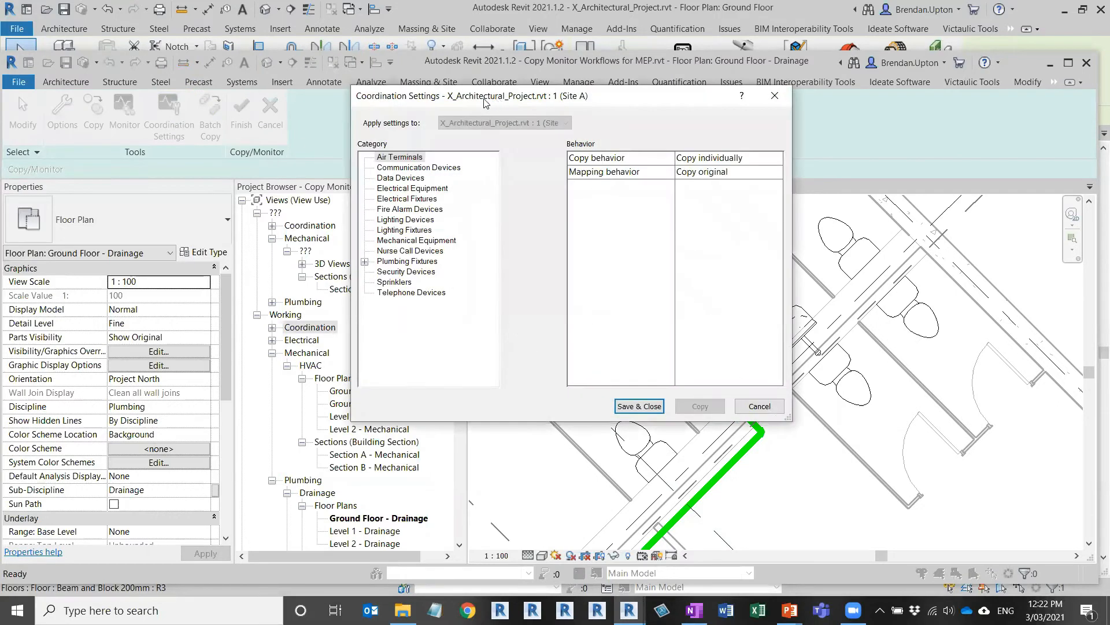
drag(484, 103, 470, 104)
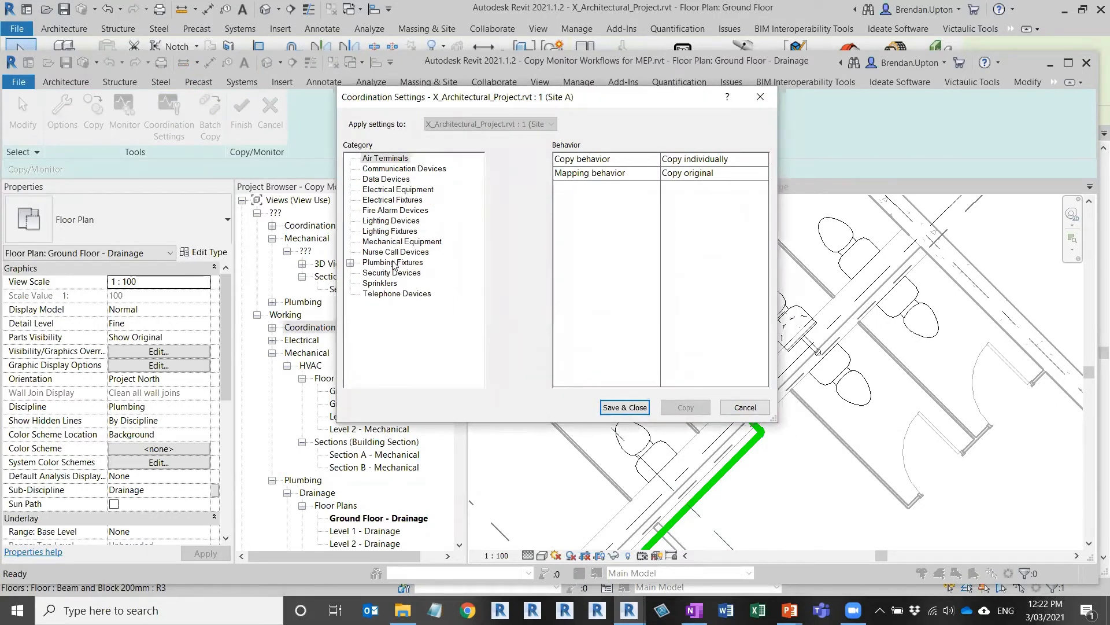
click(392, 159)
click(763, 161)
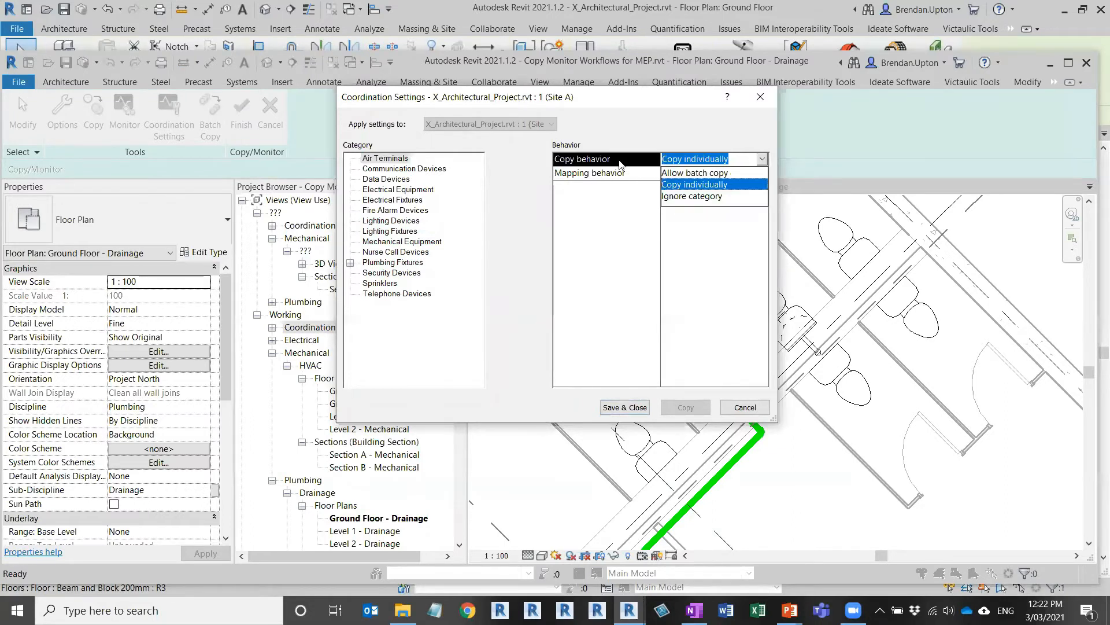
click(698, 199)
Step: Set Plumbing Fixtures copy behavior to Allow batch copy, keeping type mapping as mapping behavior
click(399, 264)
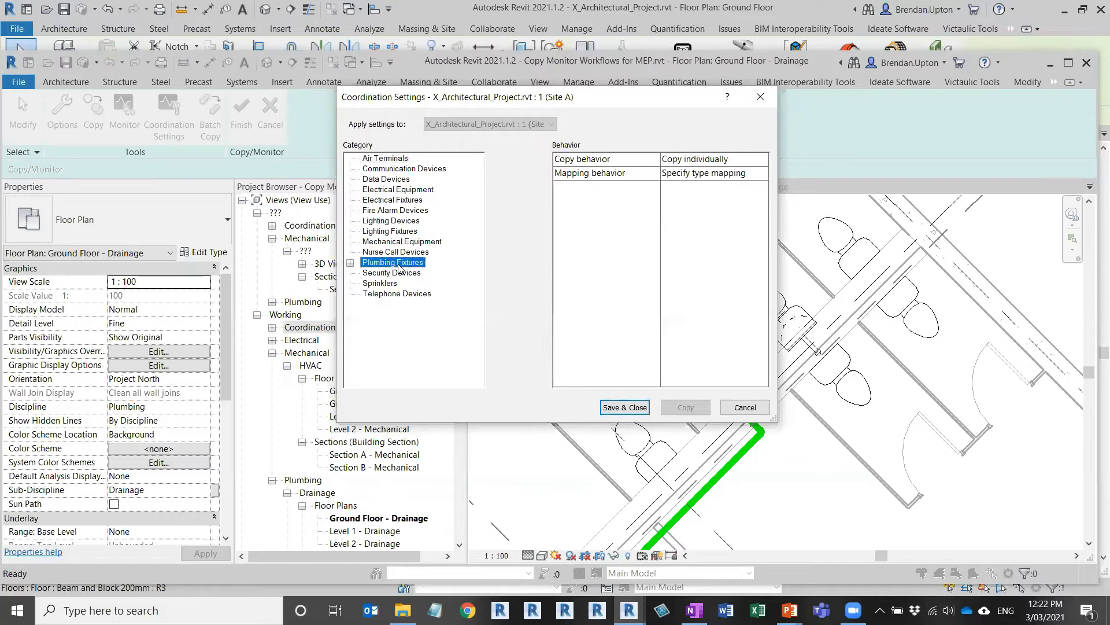
click(764, 158)
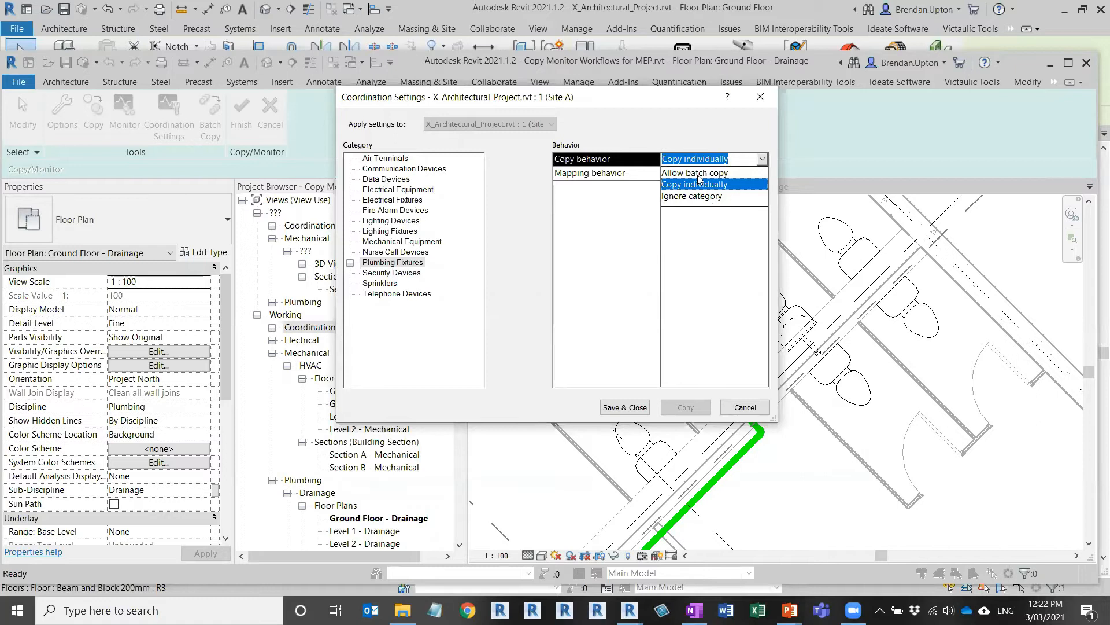
click(699, 173)
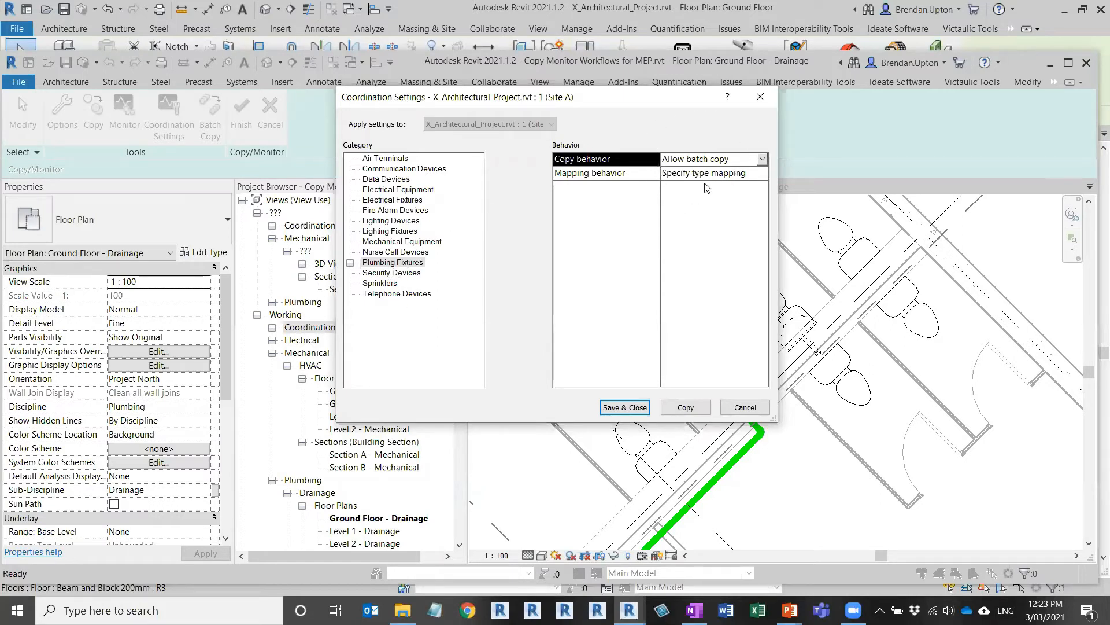
click(756, 176)
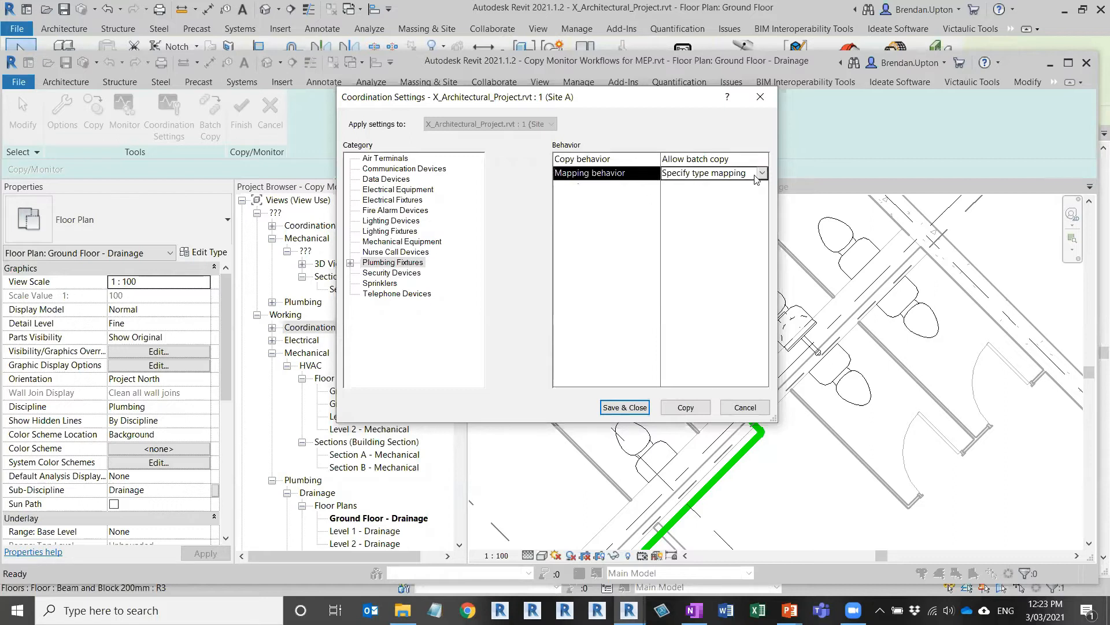
click(756, 176)
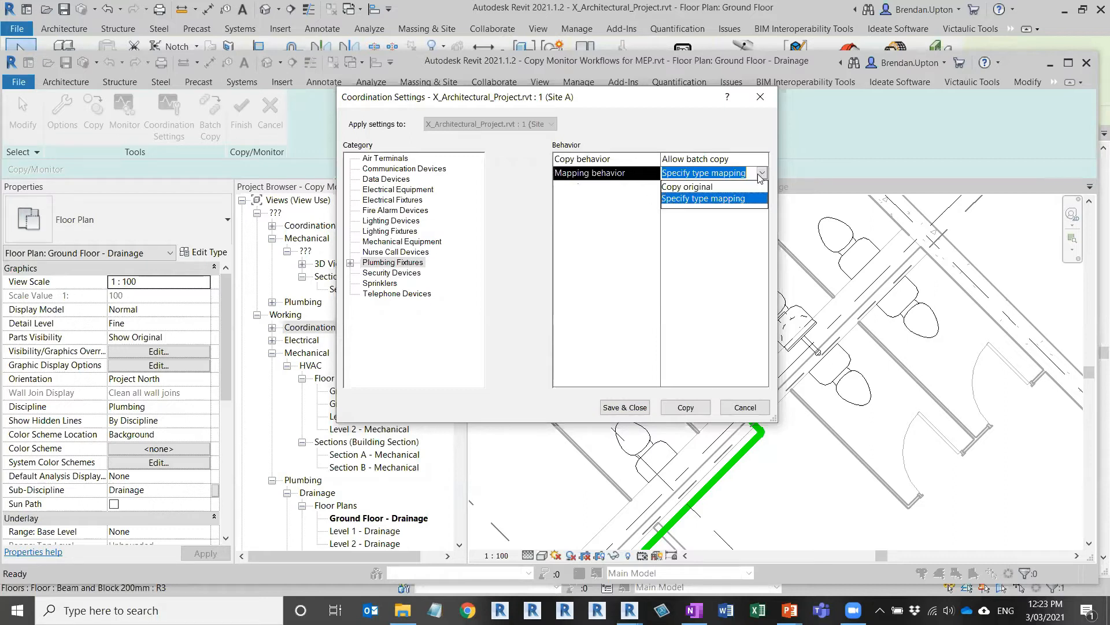
click(703, 201)
click(761, 174)
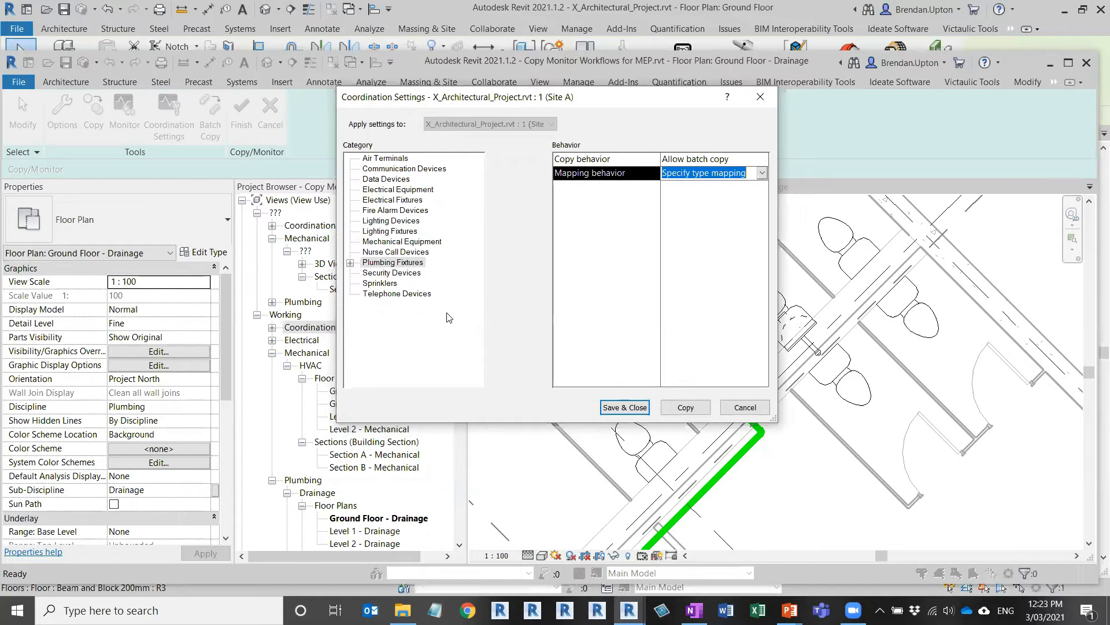
Step: Map Toilet-Domestic-3D to the Floor Mounted Private 6.1 Lpf host type and save the settings
click(351, 263)
click(405, 273)
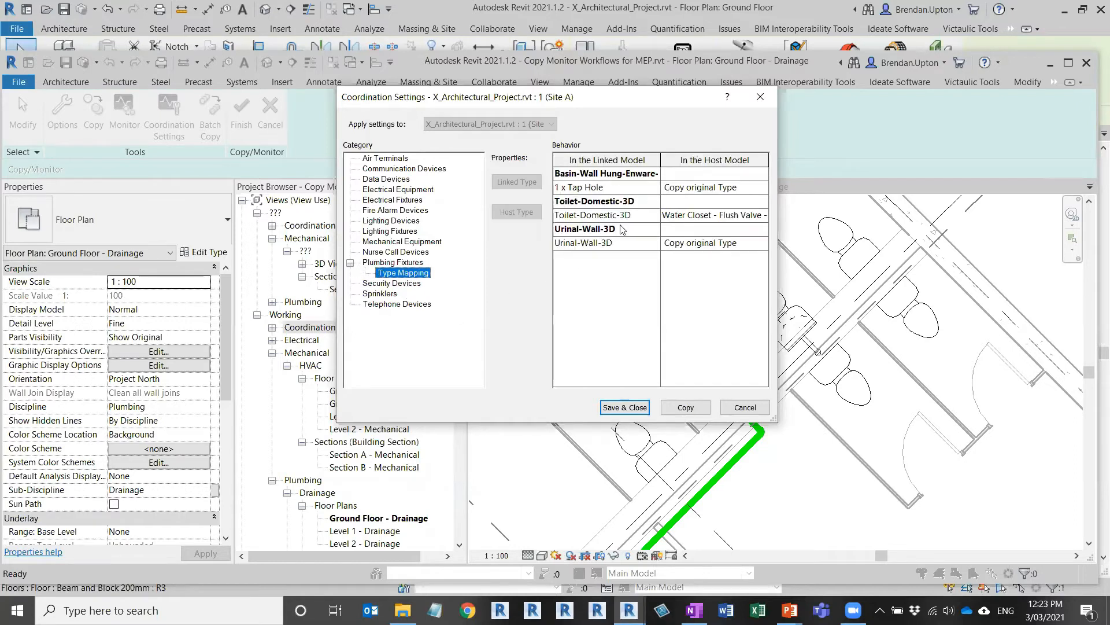
click(763, 216)
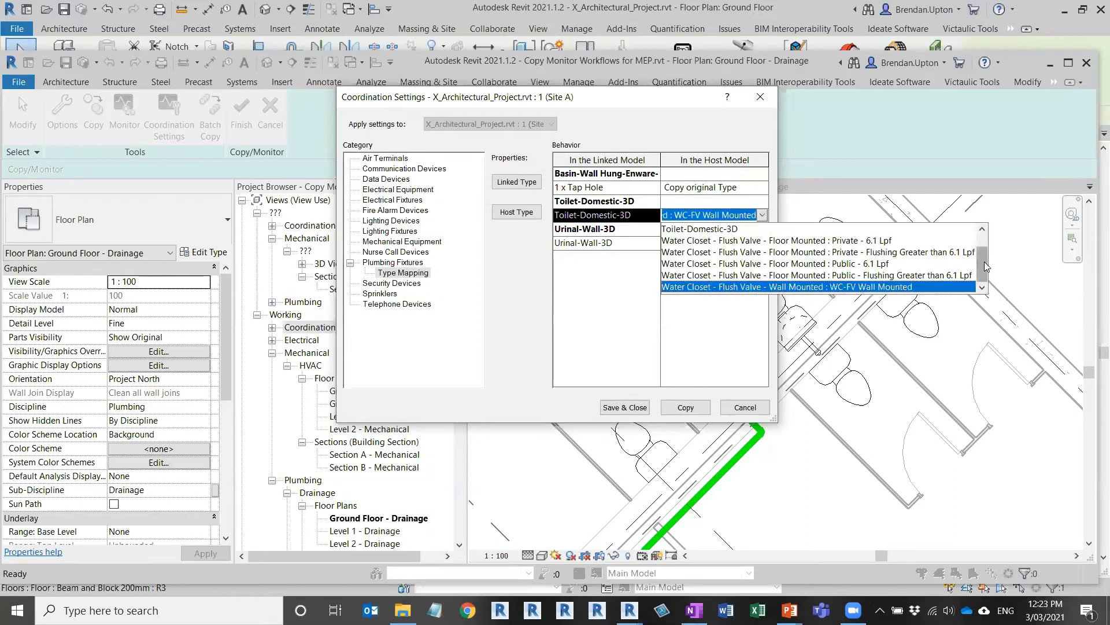
scroll(986, 266, up, 1)
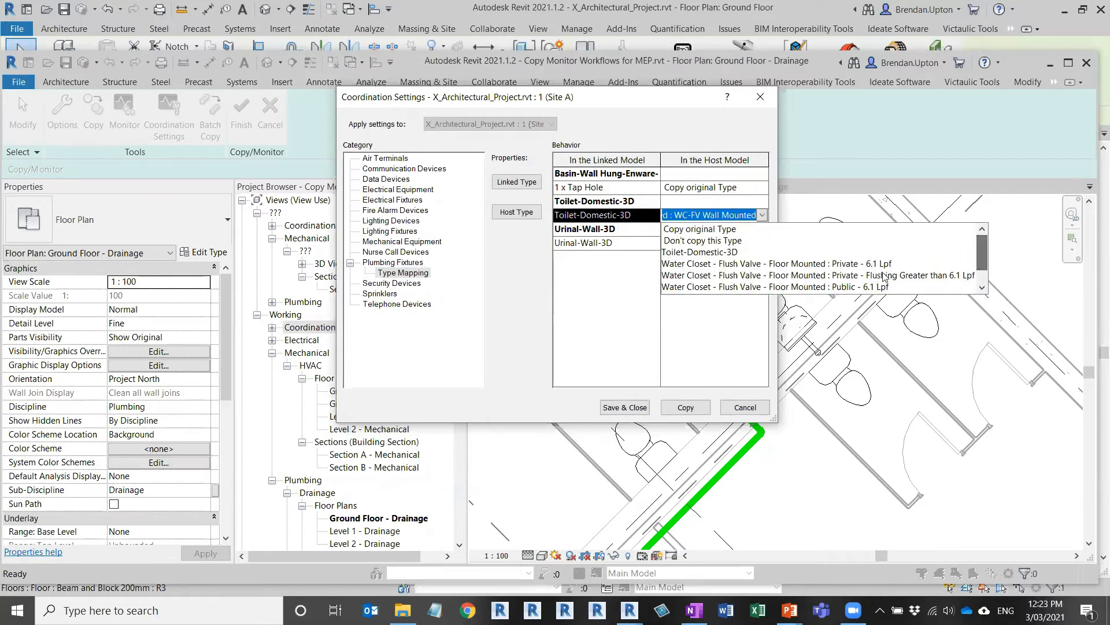
click(797, 267)
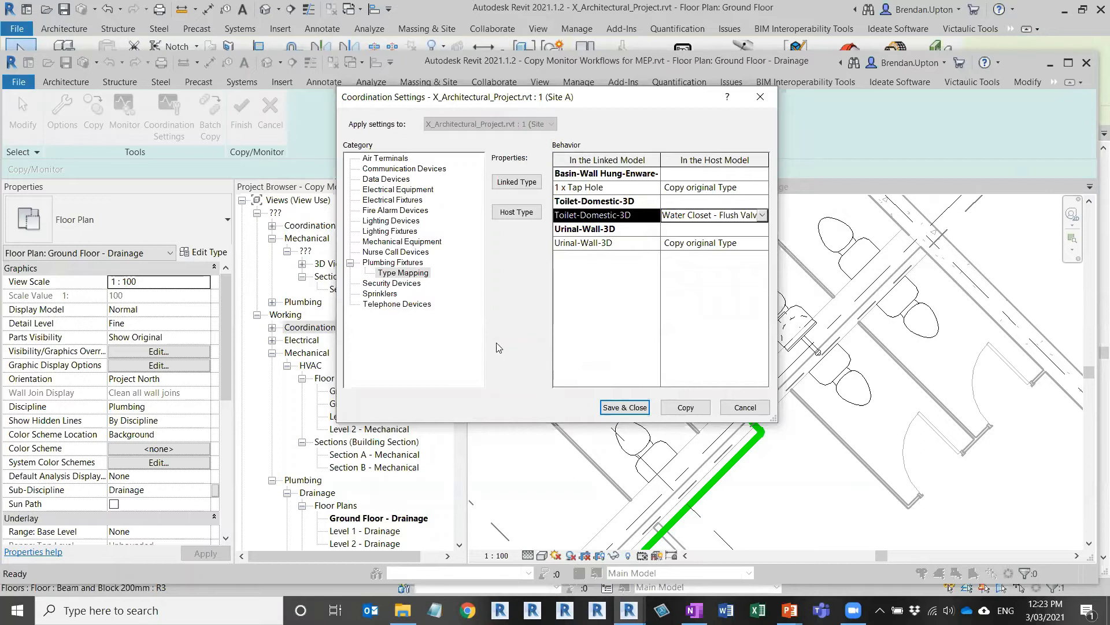
click(627, 408)
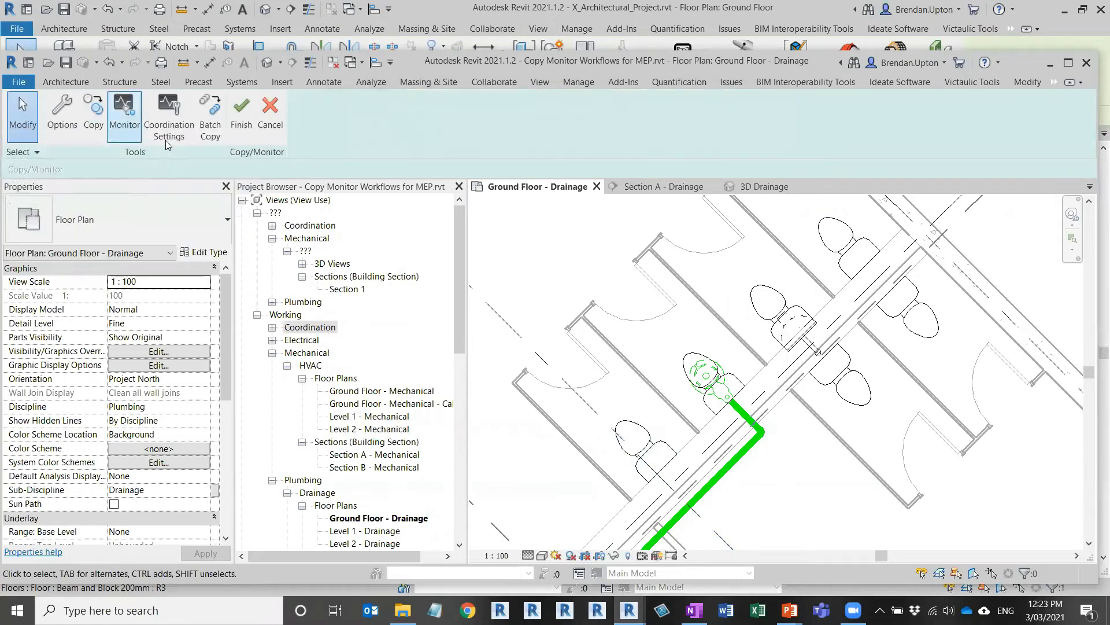
Step: Run Batch Copy and copy the found linked toilets using the current type mapping
click(212, 114)
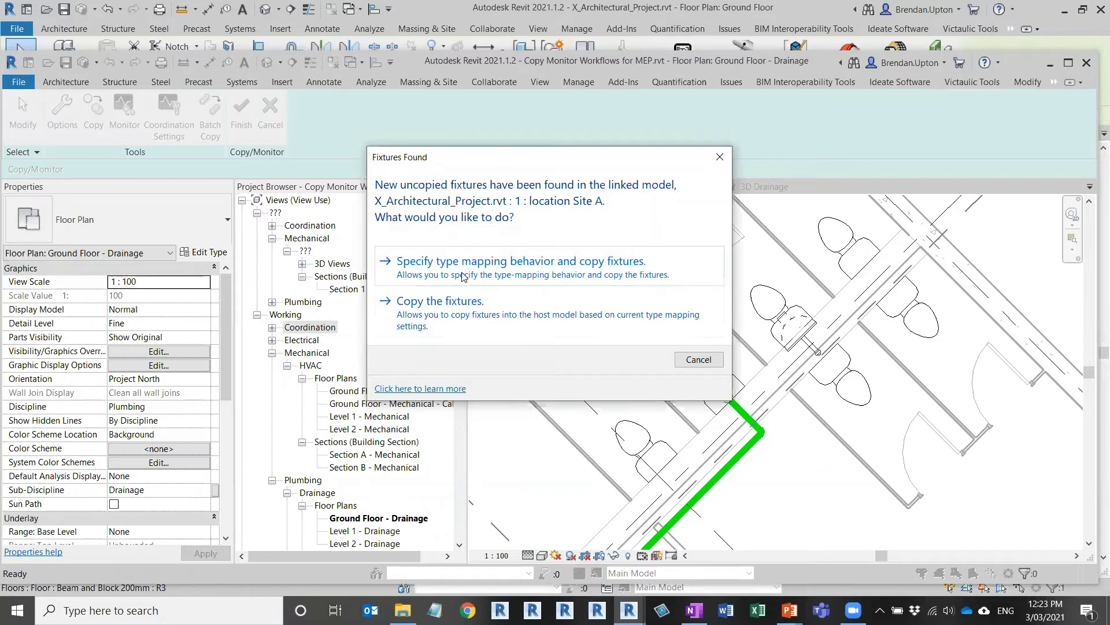
click(462, 277)
key(ctrl)
key(ctrl)
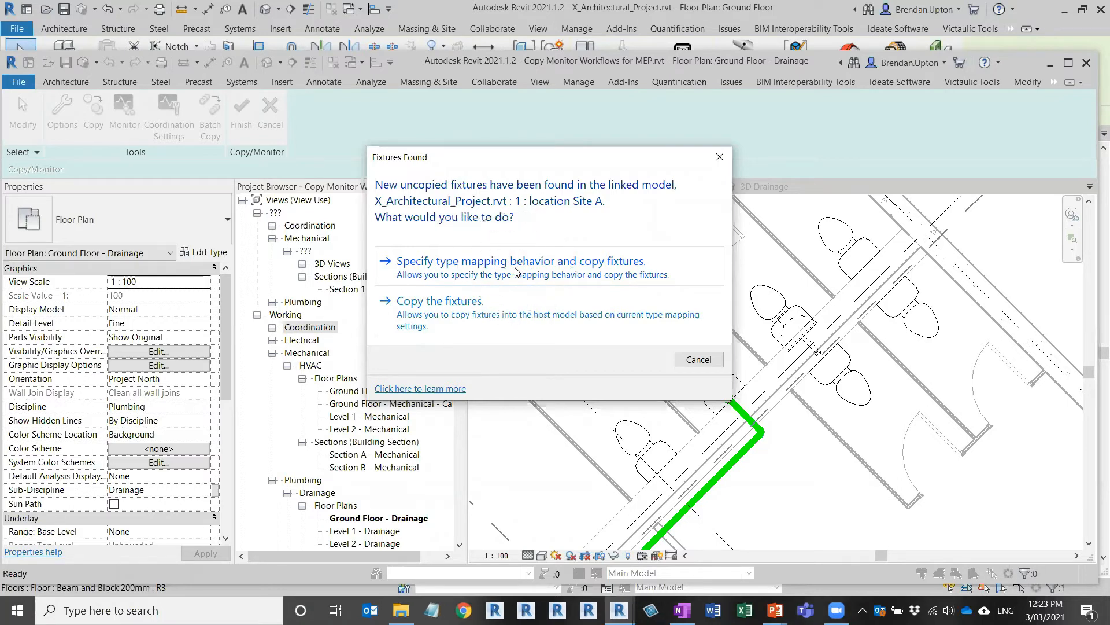
key(ctrl)
click(459, 304)
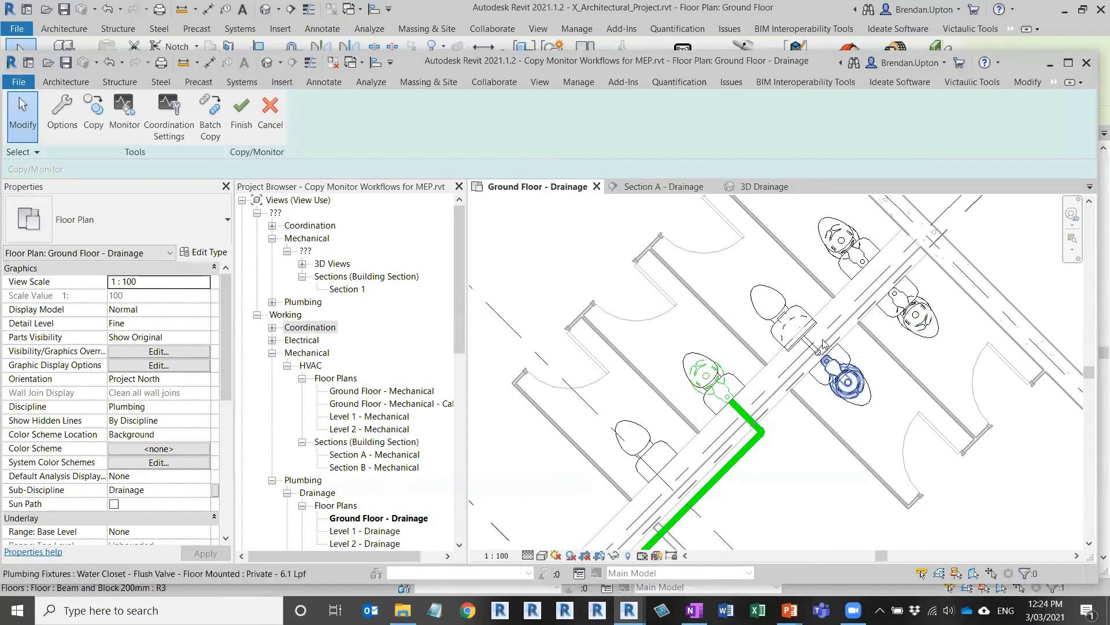
Step: Finish Copy/Monitor, keeping the batch-copied flush-valve water closets in the drainage plan
scroll(827, 349, down, 1)
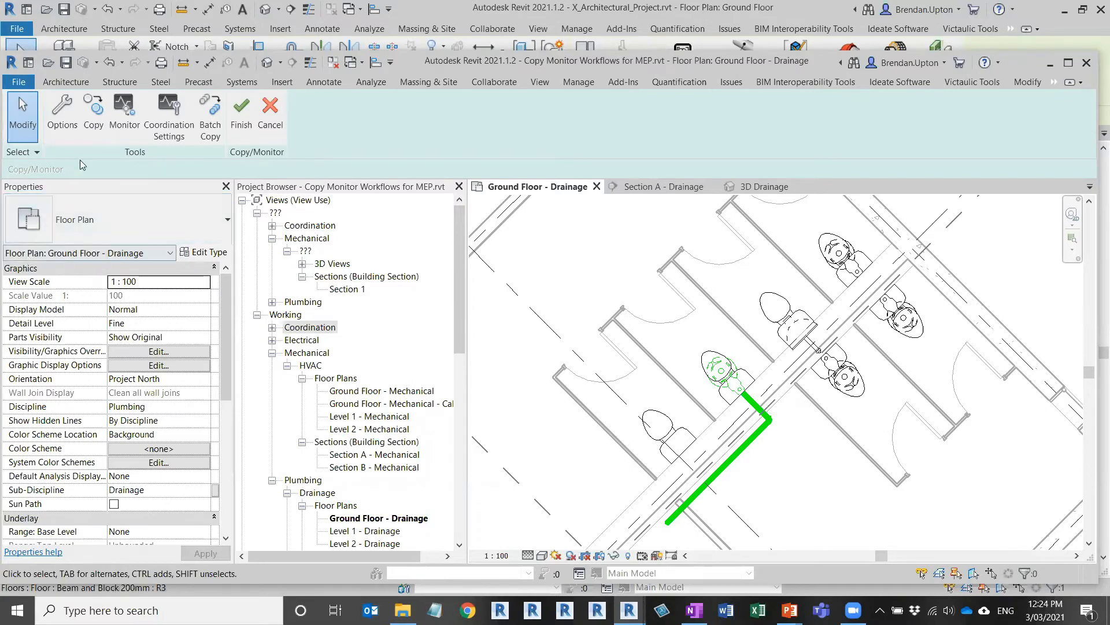
click(242, 113)
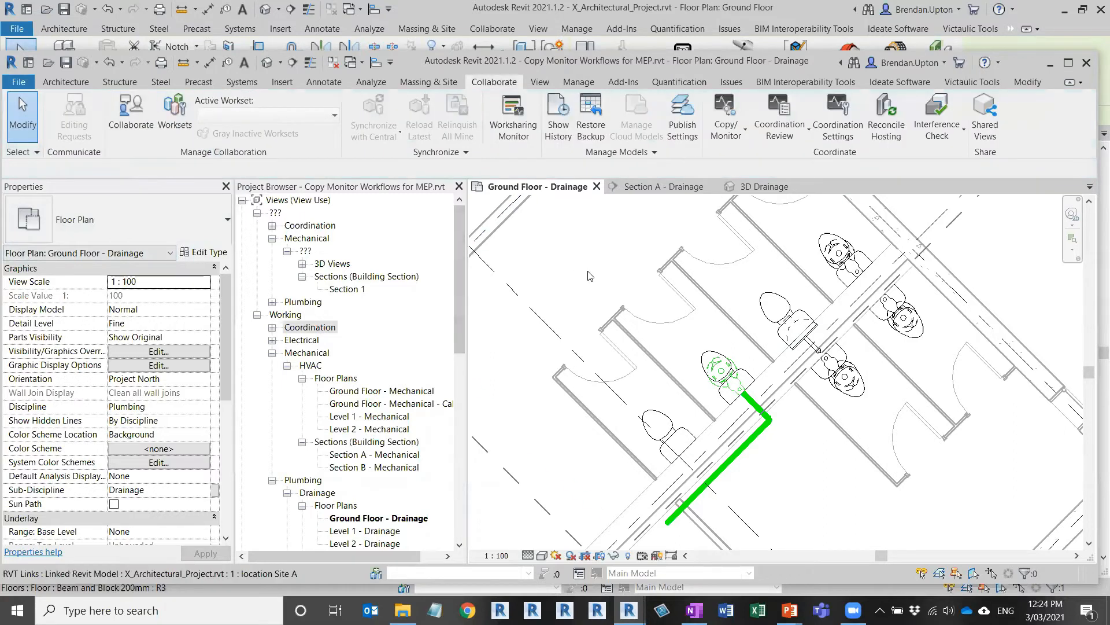
Step: Start Copy/Monitor on the linked architectural model
click(722, 135)
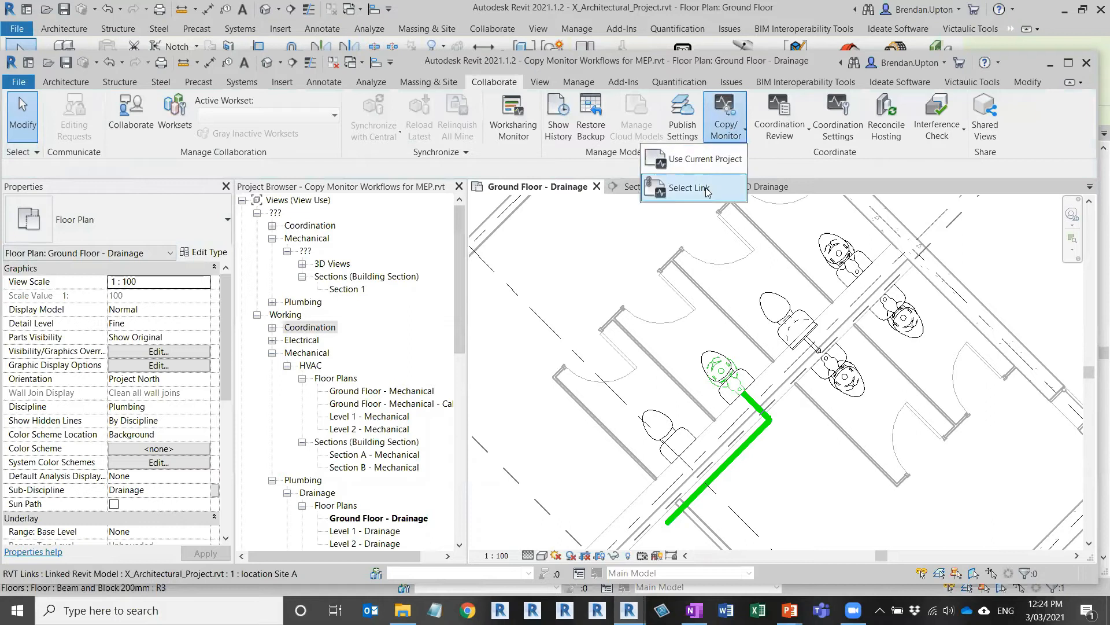
click(685, 187)
click(763, 232)
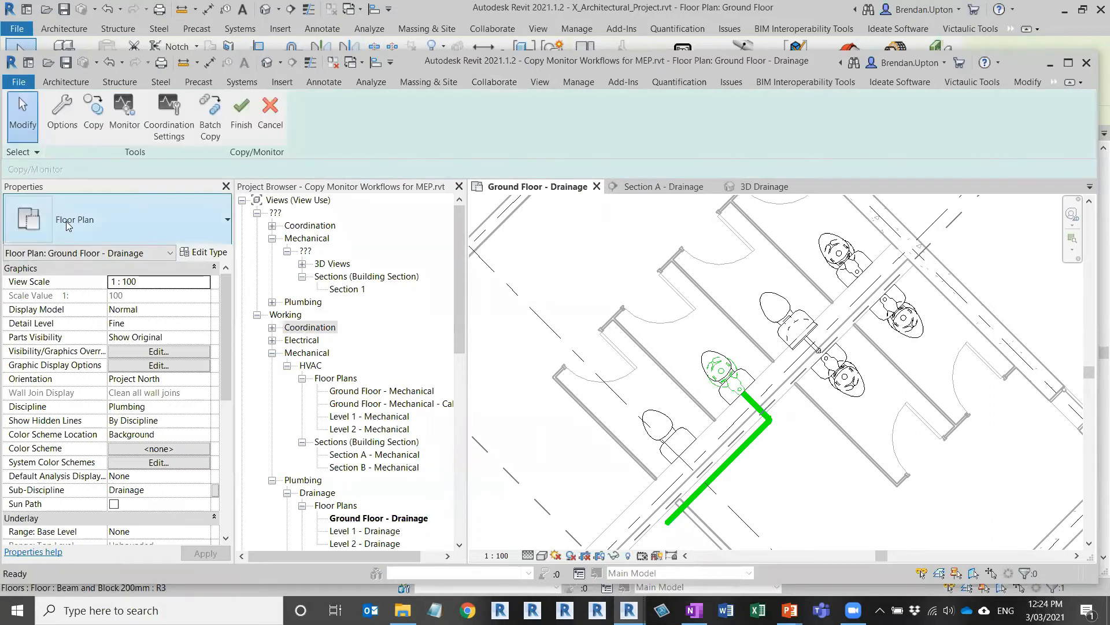
Step: In Copy/Monitor Options, keep 6.5mm Bubble mapped to itself for grids, then review the levels
click(67, 114)
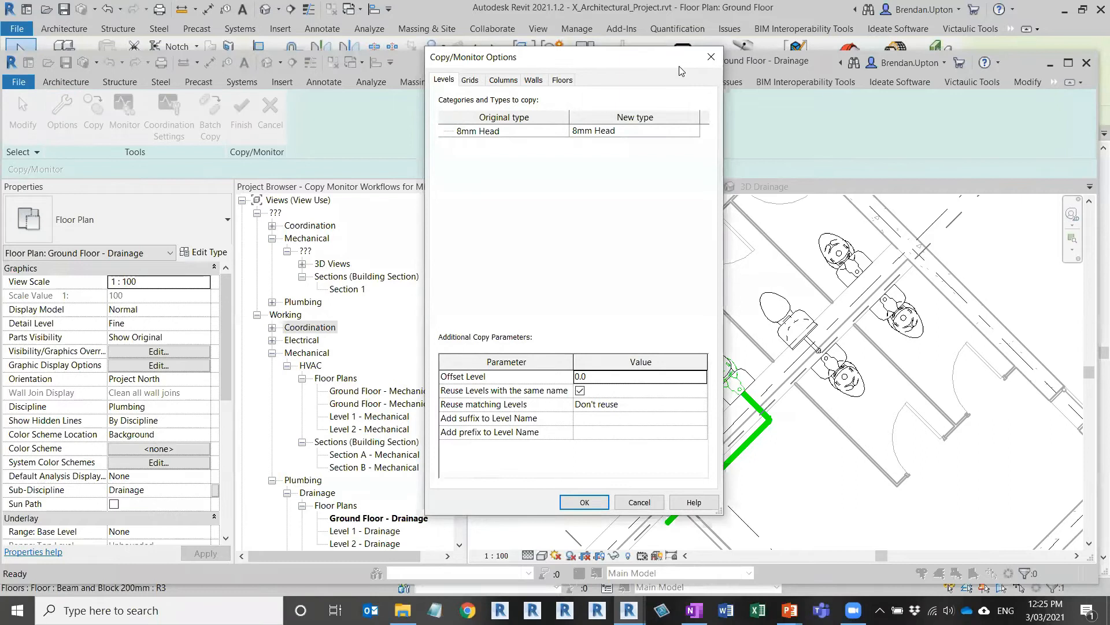
drag(680, 70, 653, 109)
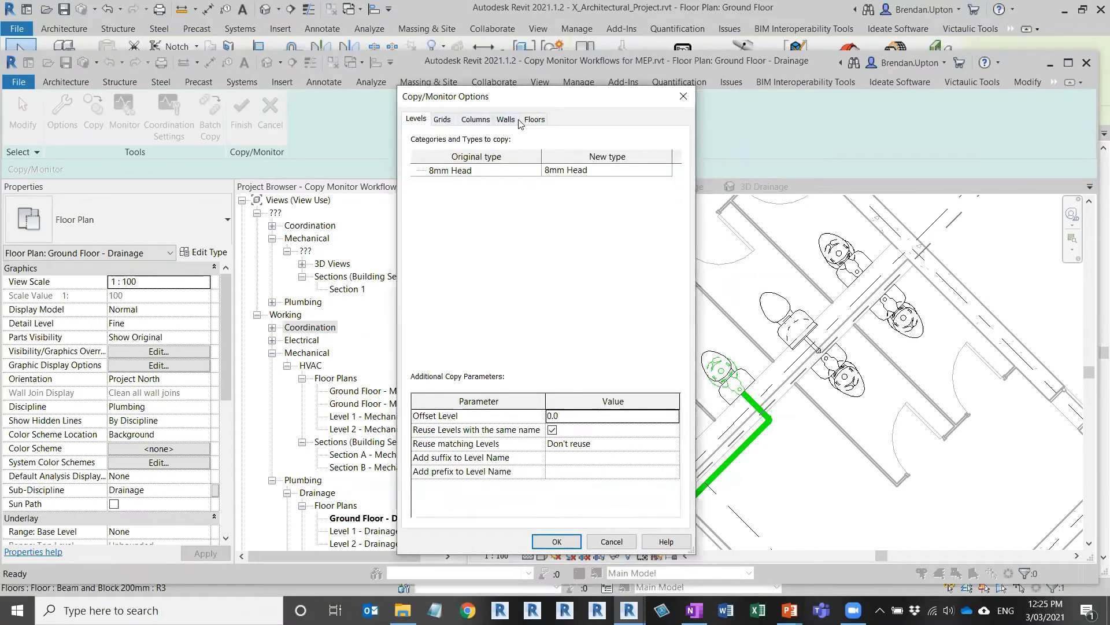
click(453, 119)
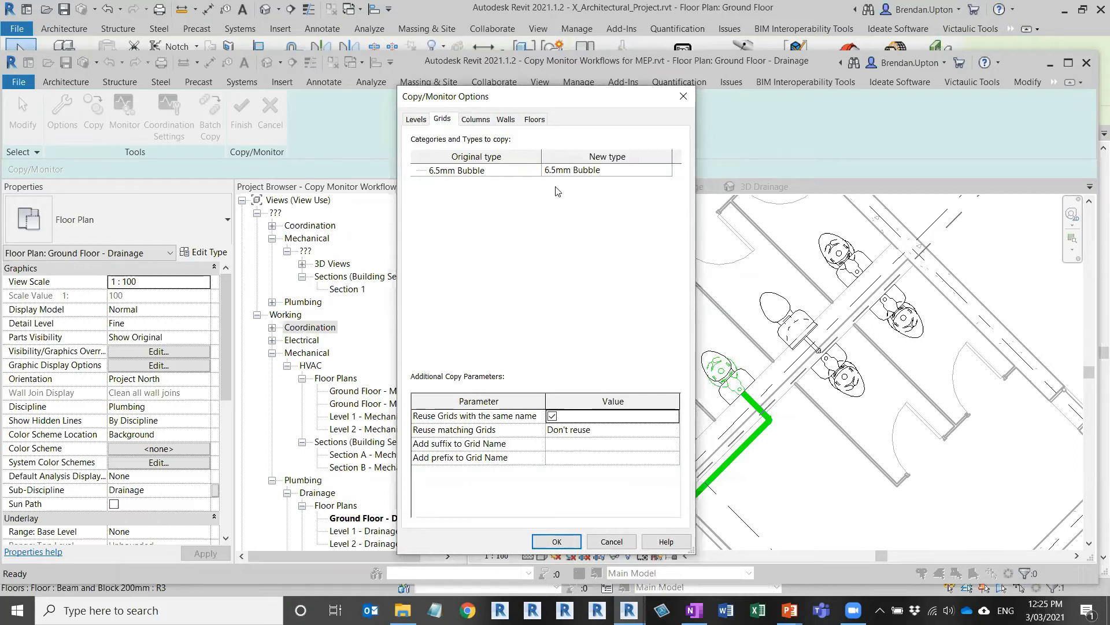
click(629, 173)
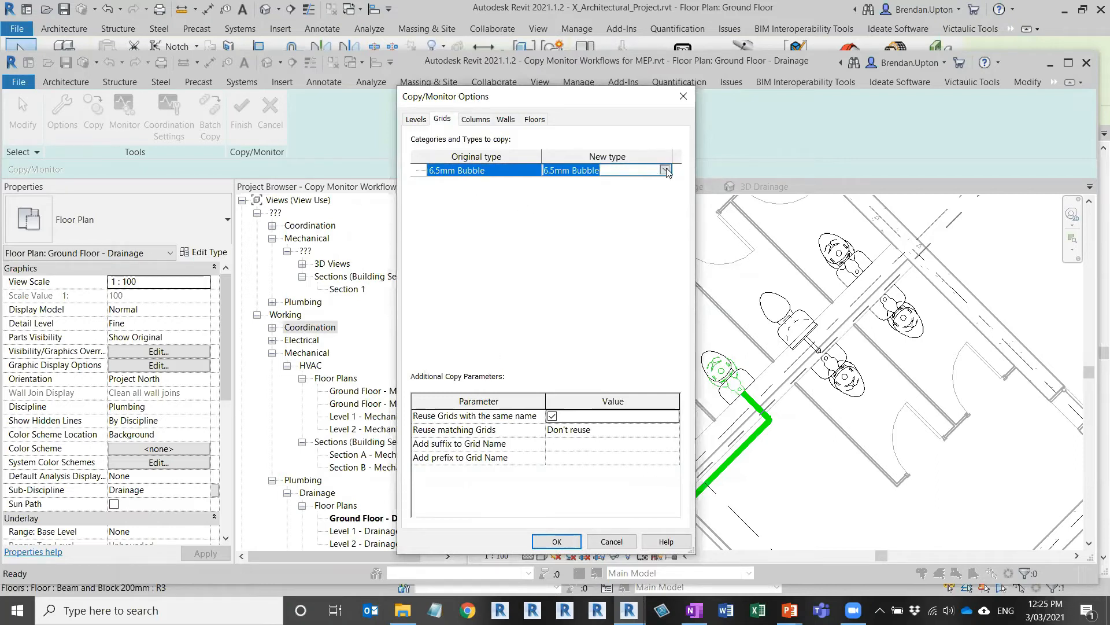
click(666, 170)
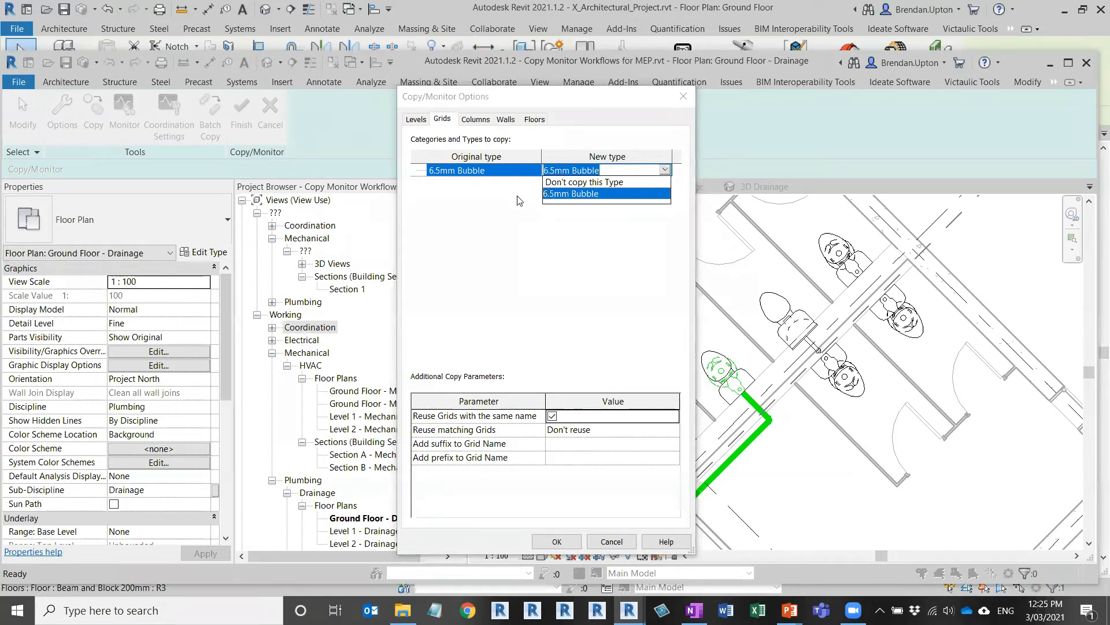
click(524, 217)
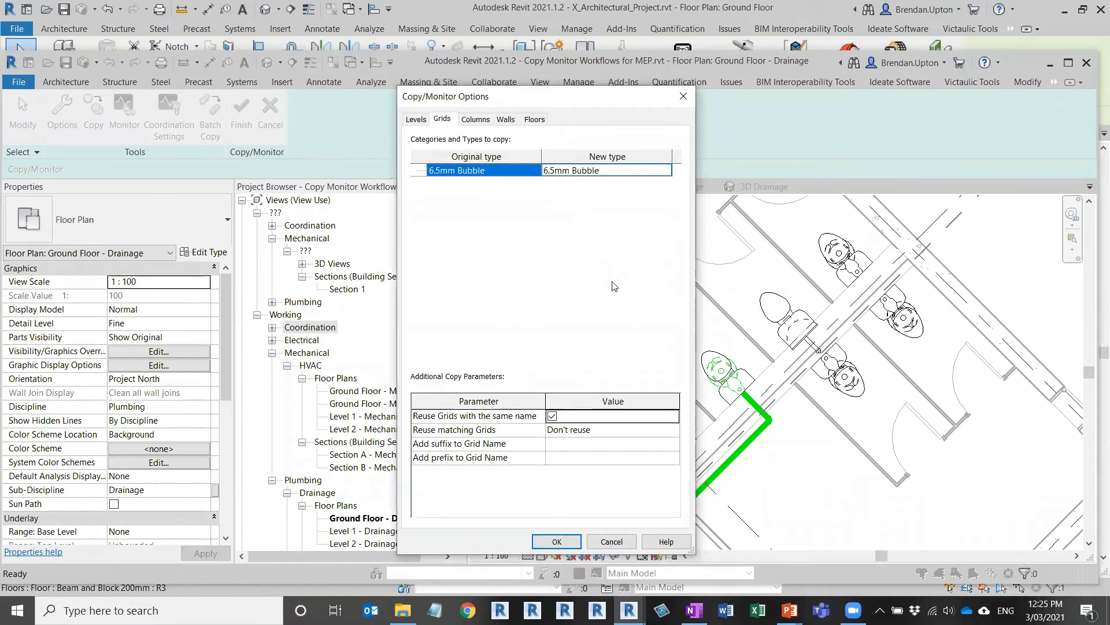
click(424, 120)
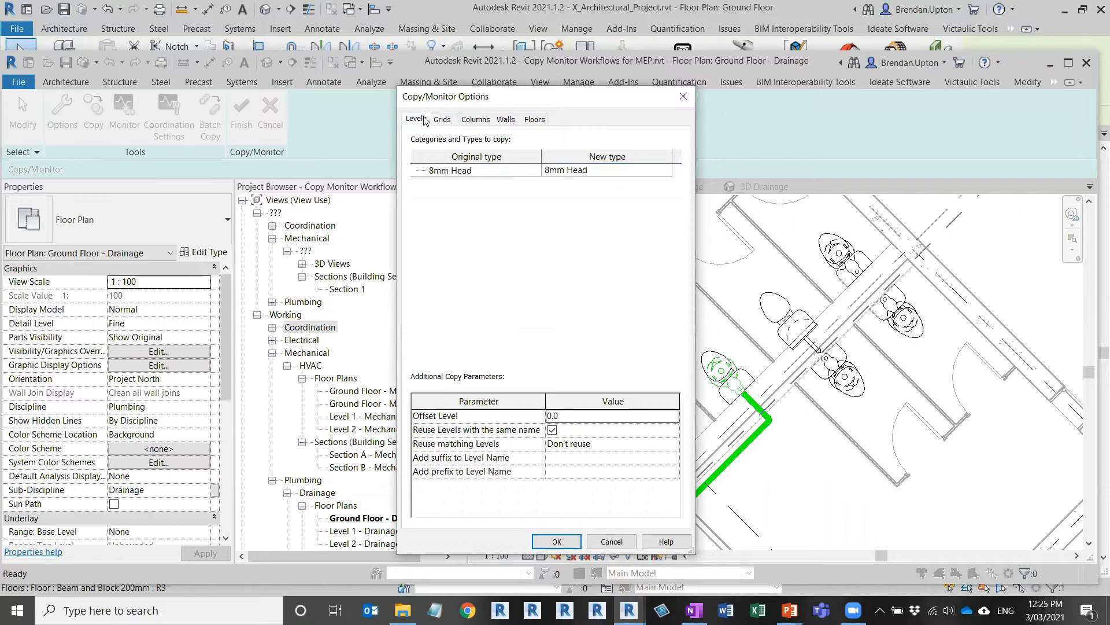
Step: Browse the Columns, Levels and Grids options, cancel unchanged, and finish the copy-monitor session
click(479, 121)
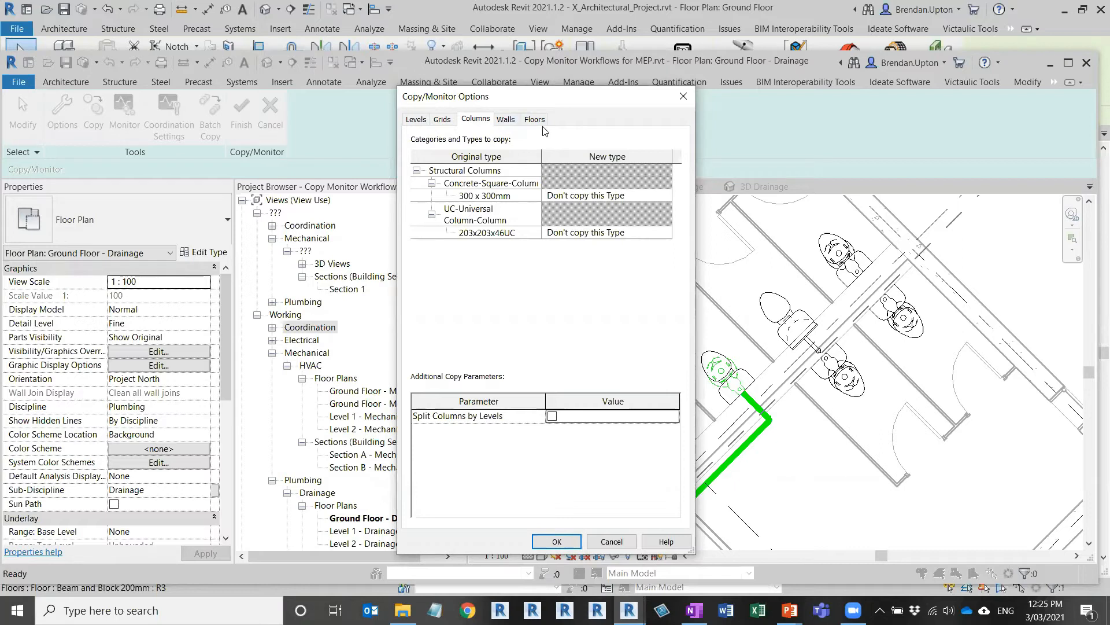
click(426, 123)
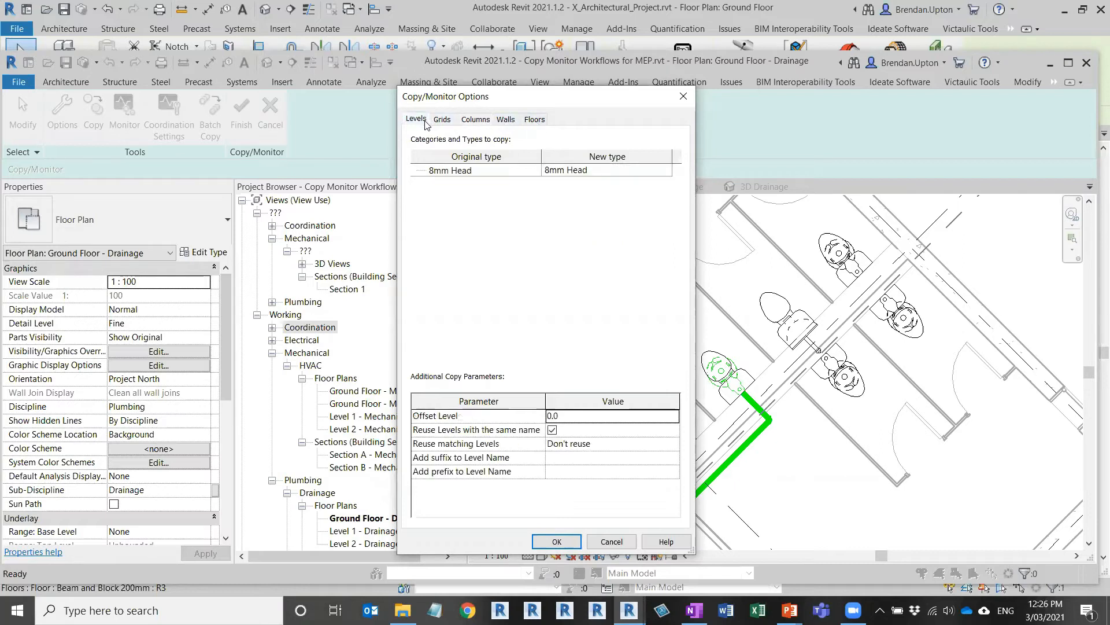
click(443, 120)
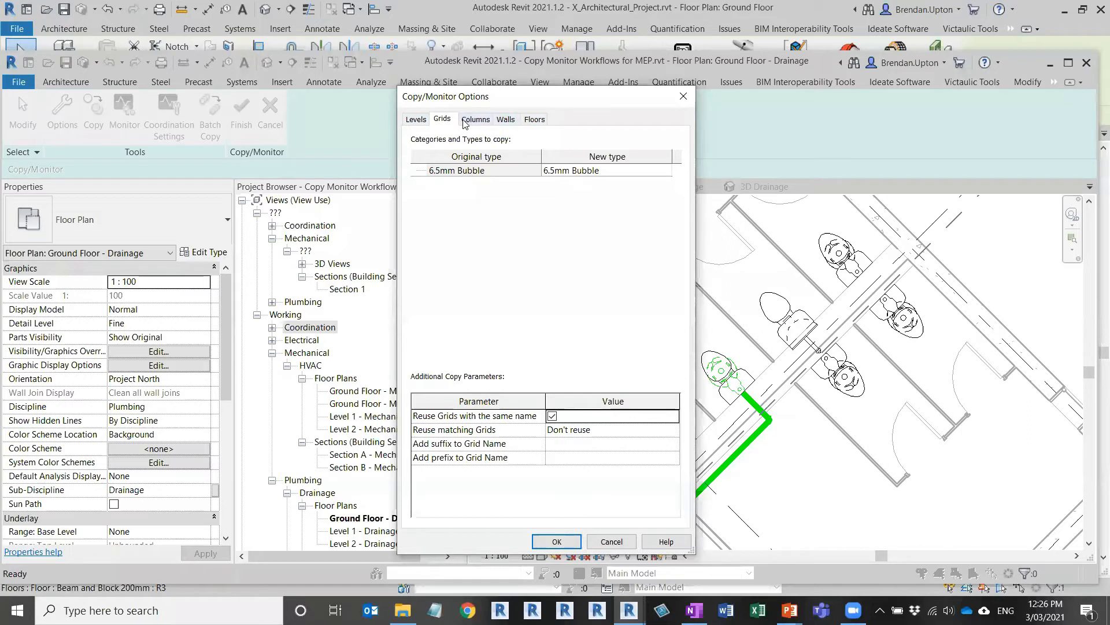
click(415, 120)
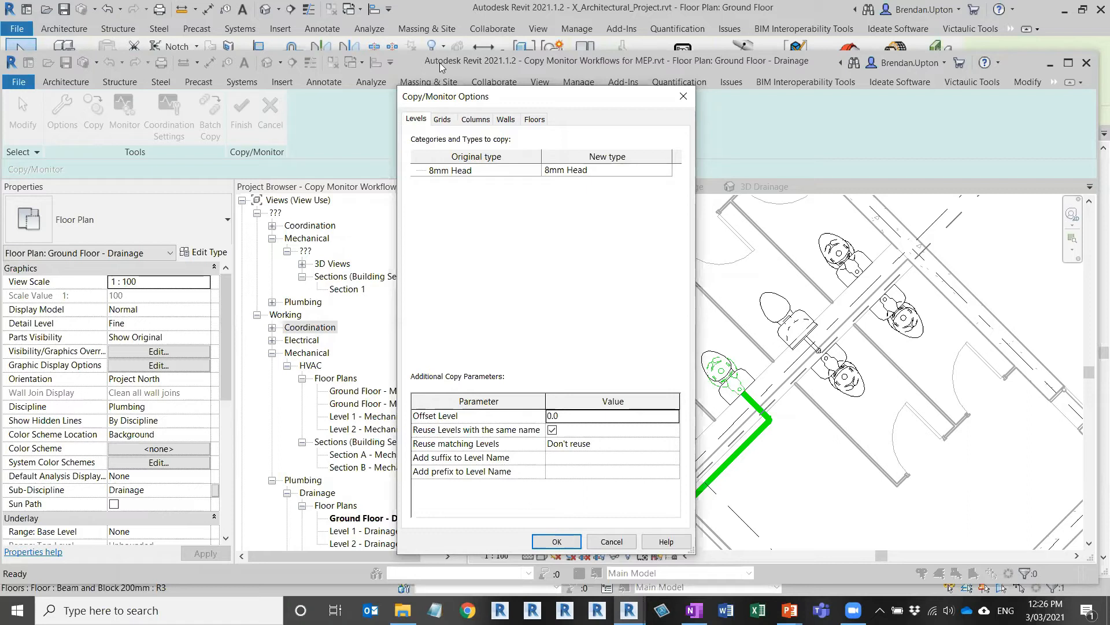
drag(519, 98, 484, 87)
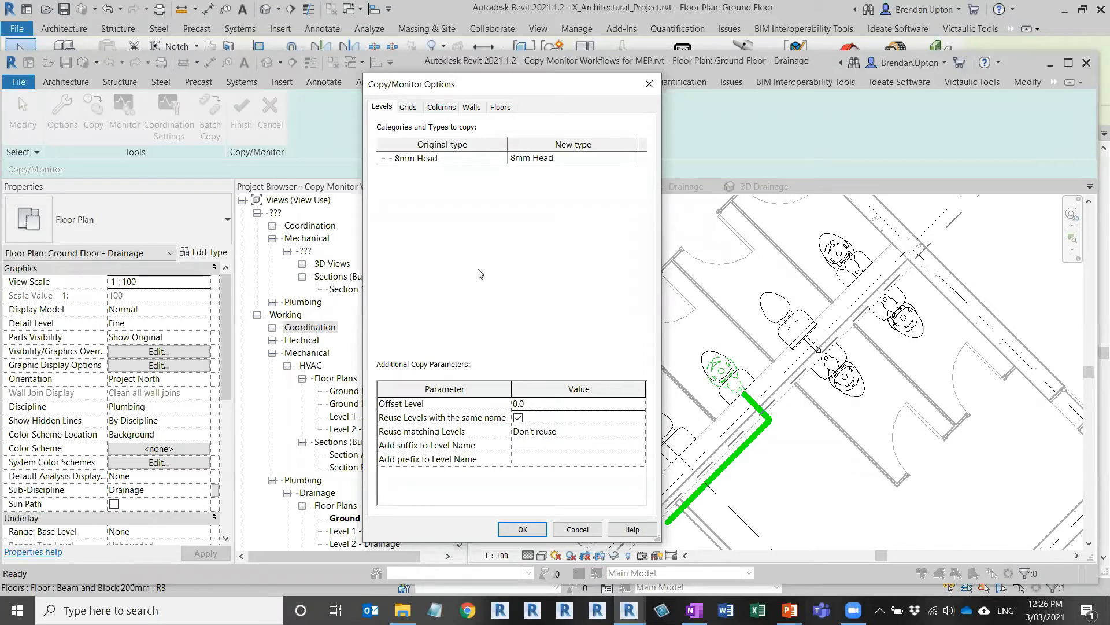
click(578, 530)
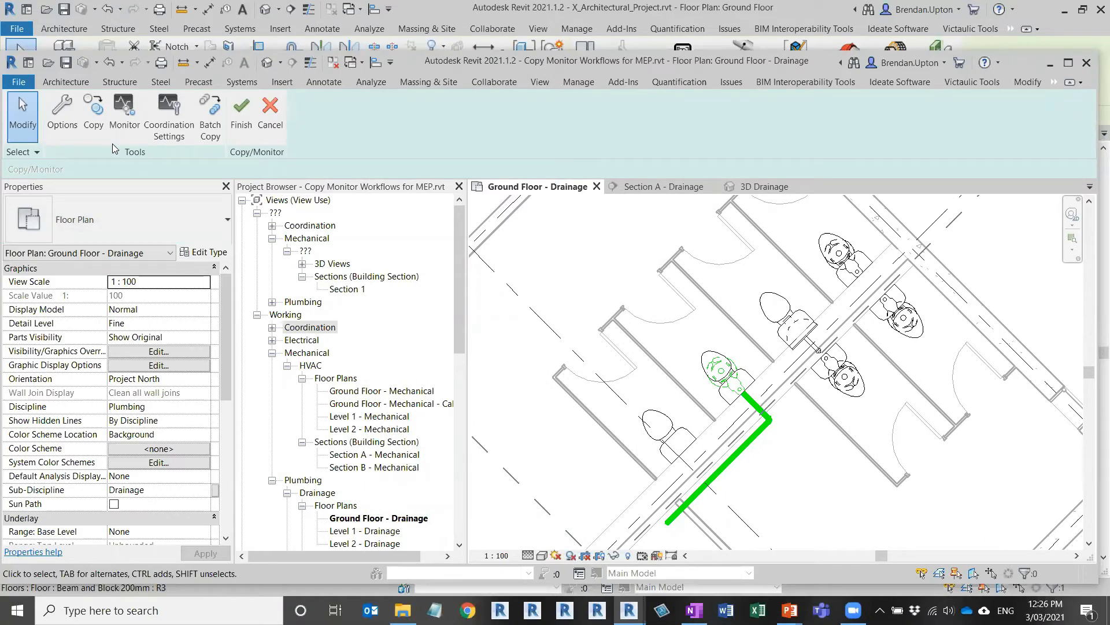
click(241, 112)
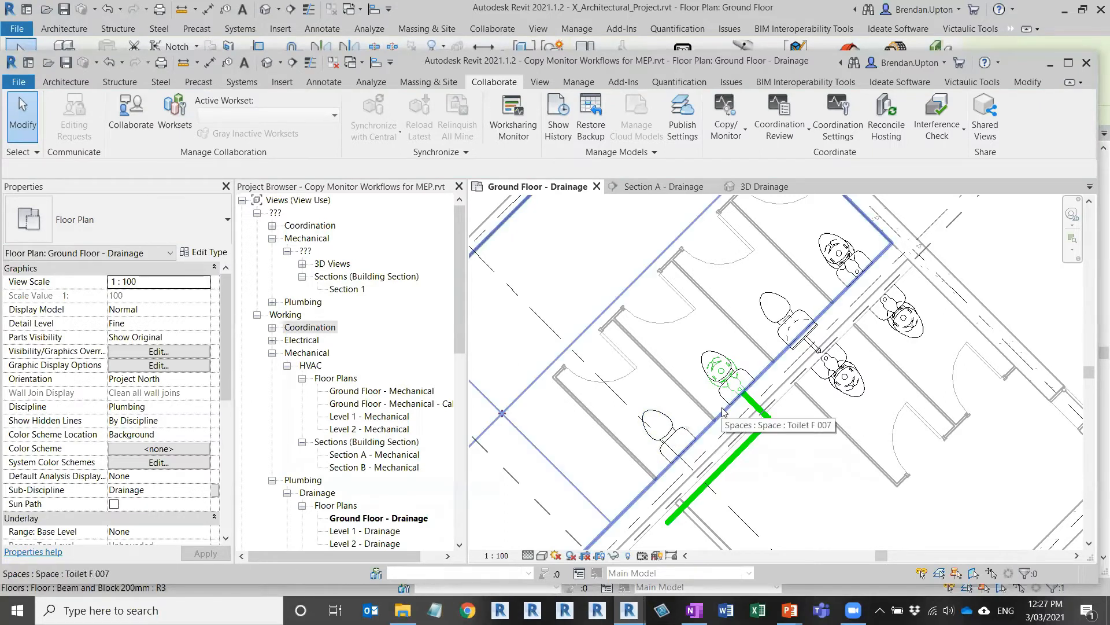
Step: Bring the X_Architectural_Project window forward on its Ground Floor plan near Toilet F 007
scroll(722, 412, up, 2)
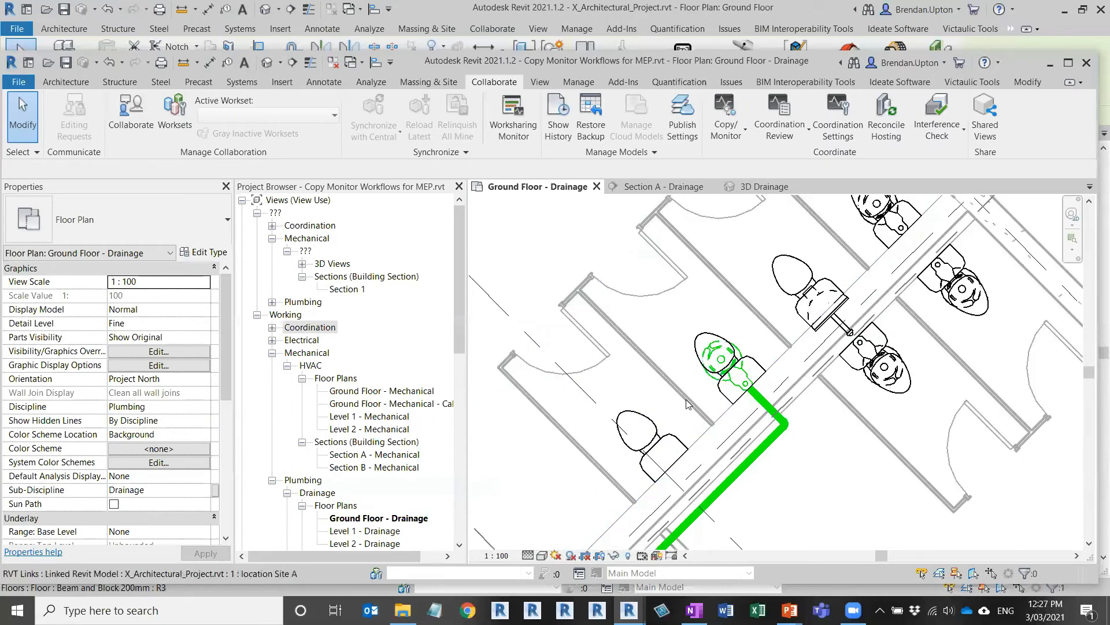
mouse_move(629, 610)
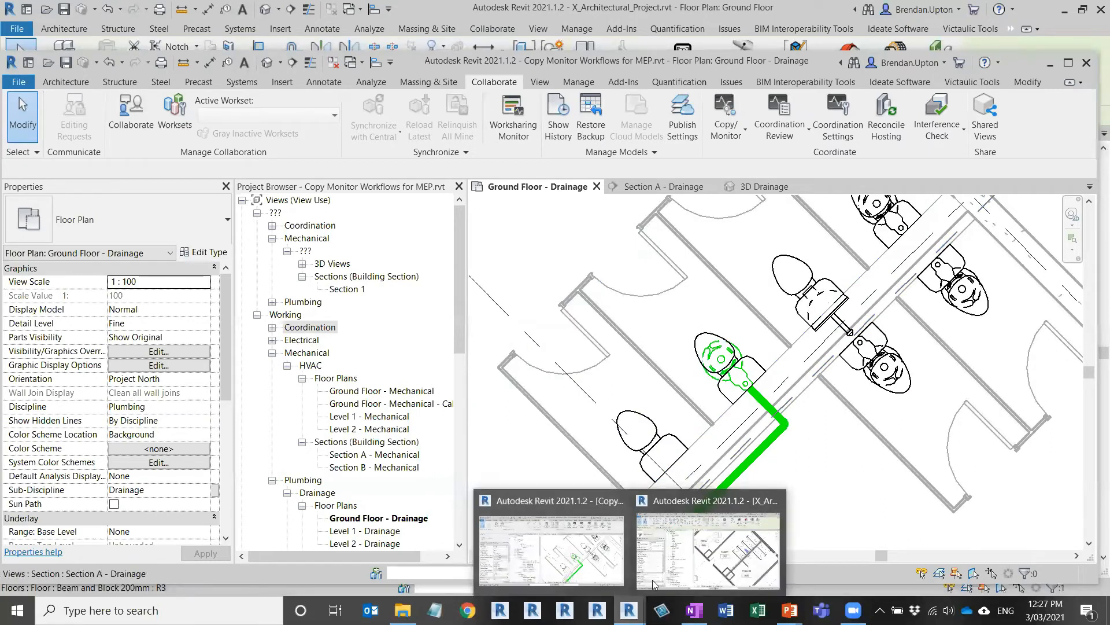
click(708, 543)
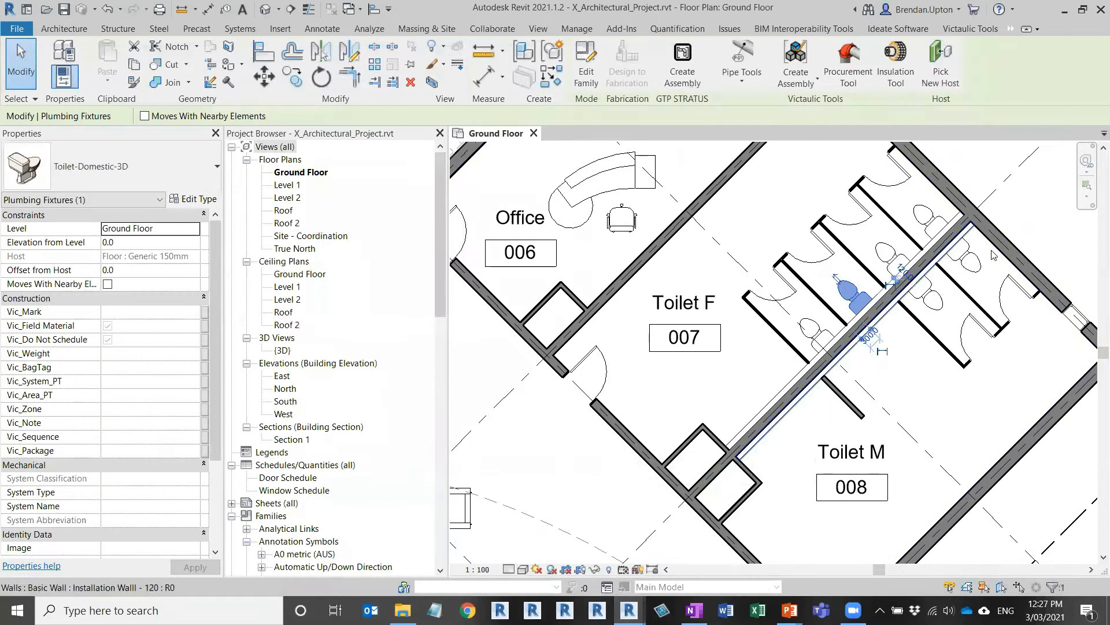
Step: Pan to the Toilet F stalls and delete the old toilet there
key(Escape)
scroll(878, 301, up, 1)
scroll(879, 301, up, 1)
middle_drag(879, 301, 833, 343)
scroll(832, 342, up, 2)
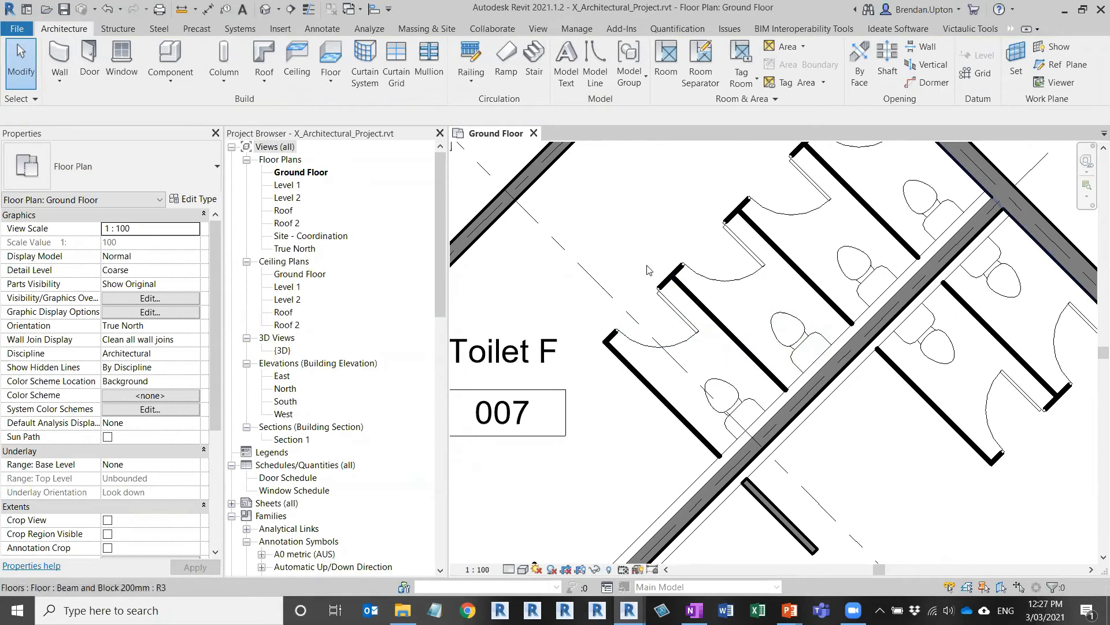
click(726, 387)
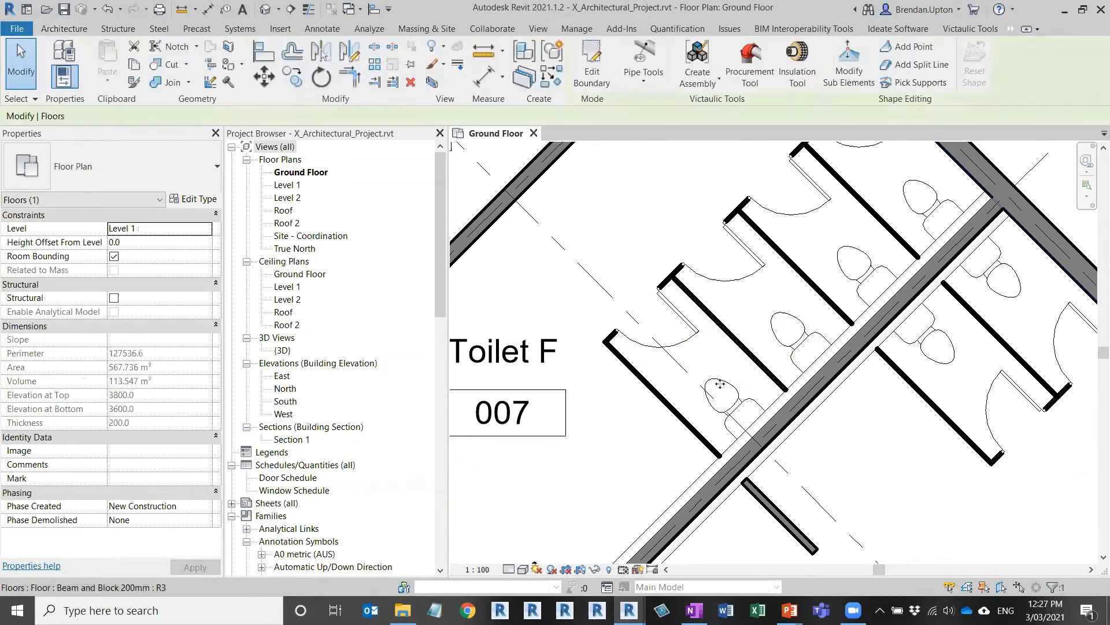
click(724, 380)
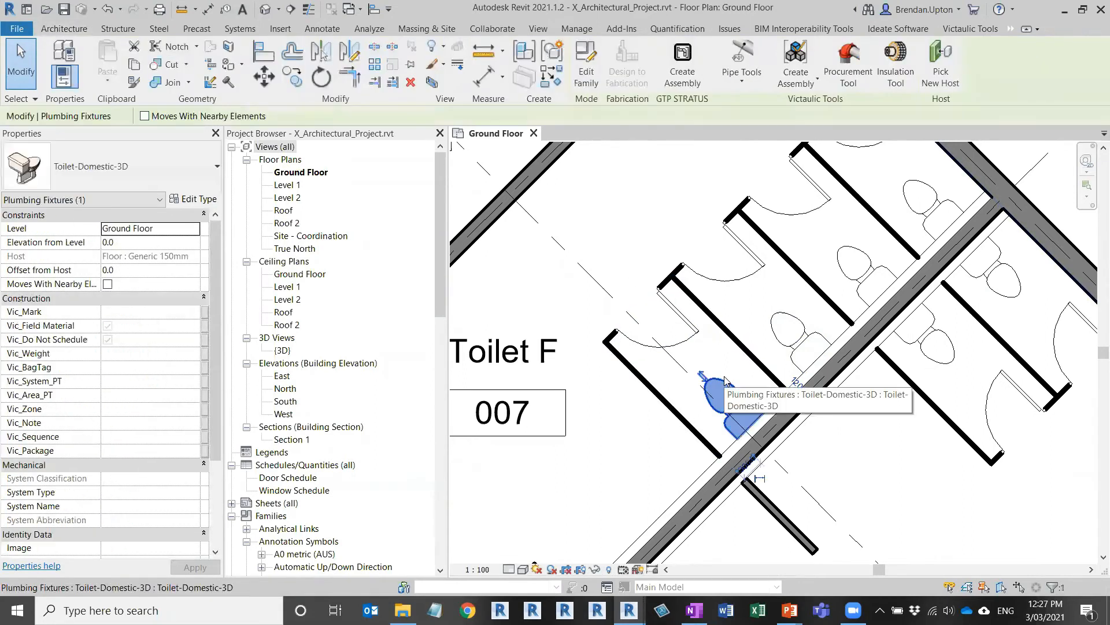
key(Delete)
Step: Delete one partition wall, trim the remaining two partitions into a corner, and save
click(654, 392)
key(Delete)
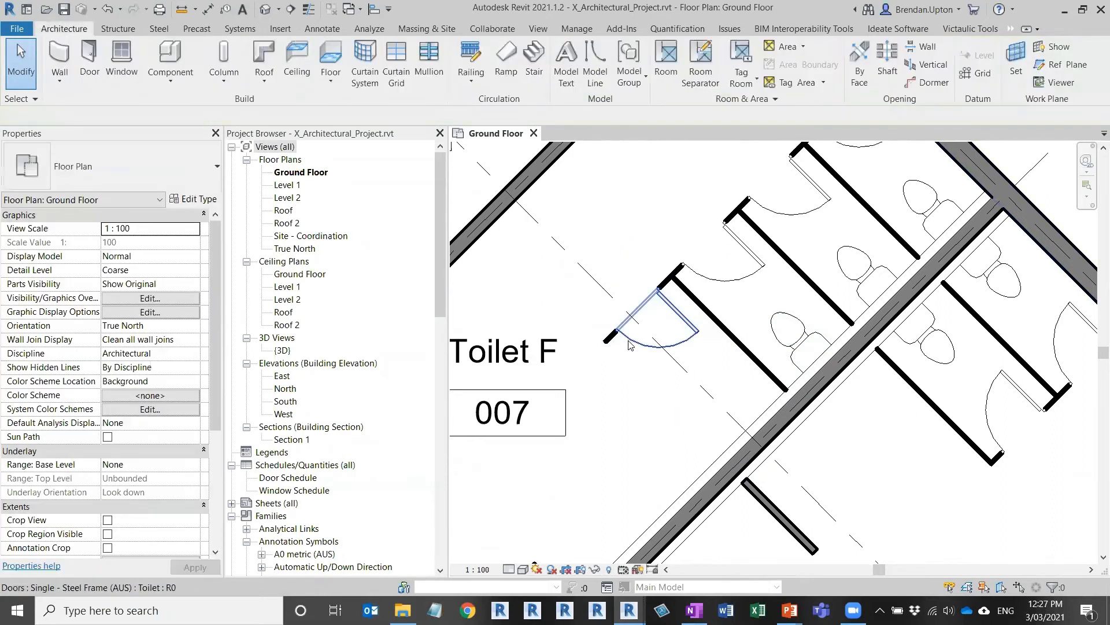
click(613, 342)
key(t)
key(r)
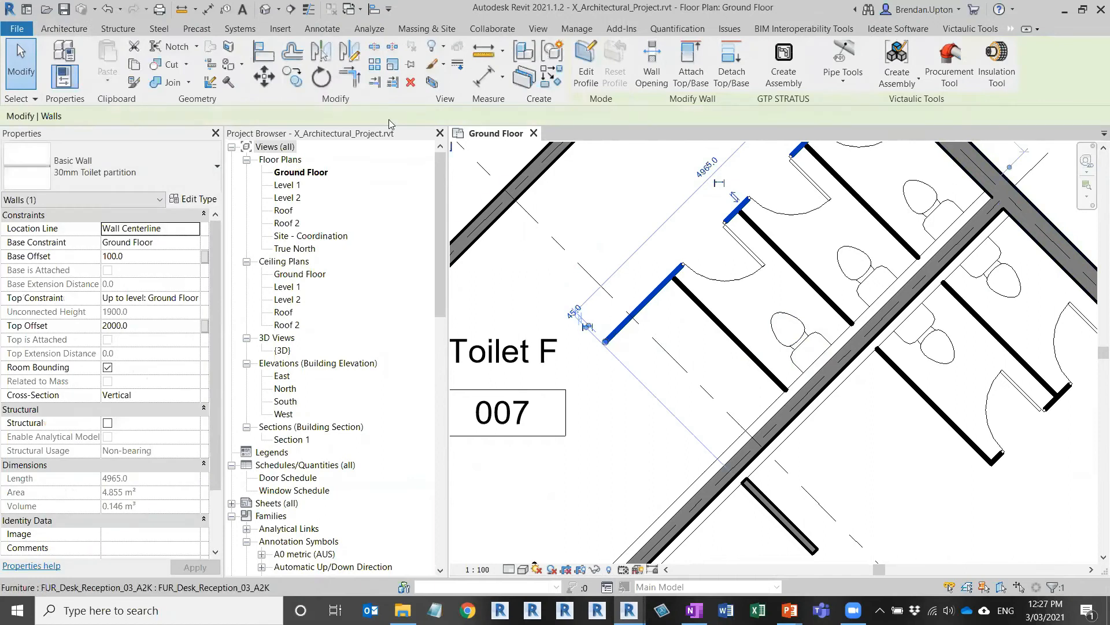
click(681, 281)
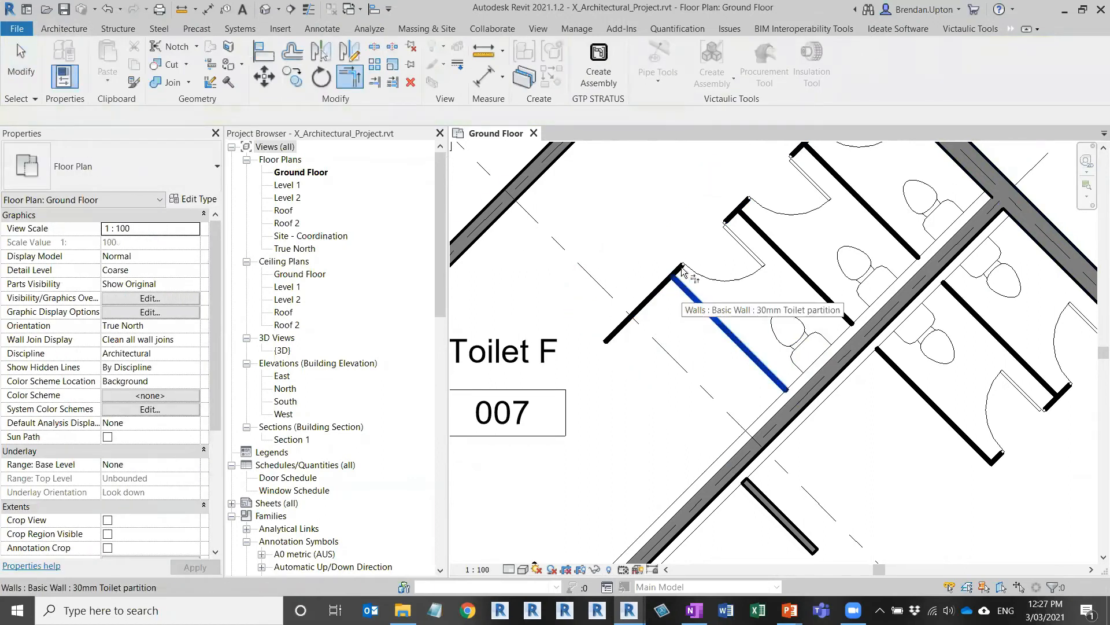
click(618, 368)
key(Escape)
key(Escape)
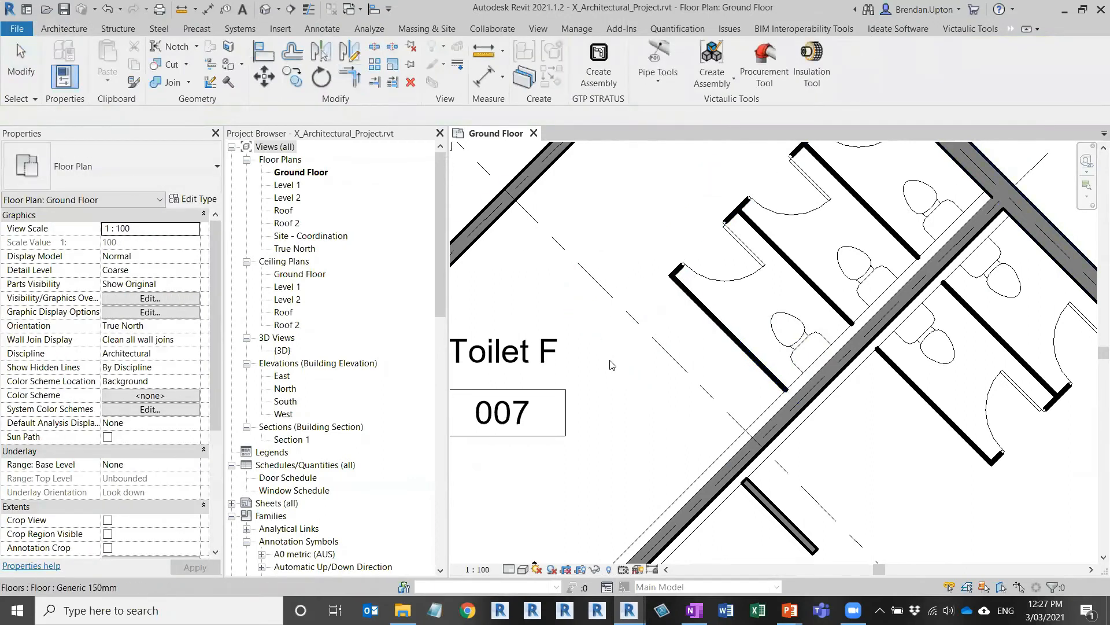
click(63, 9)
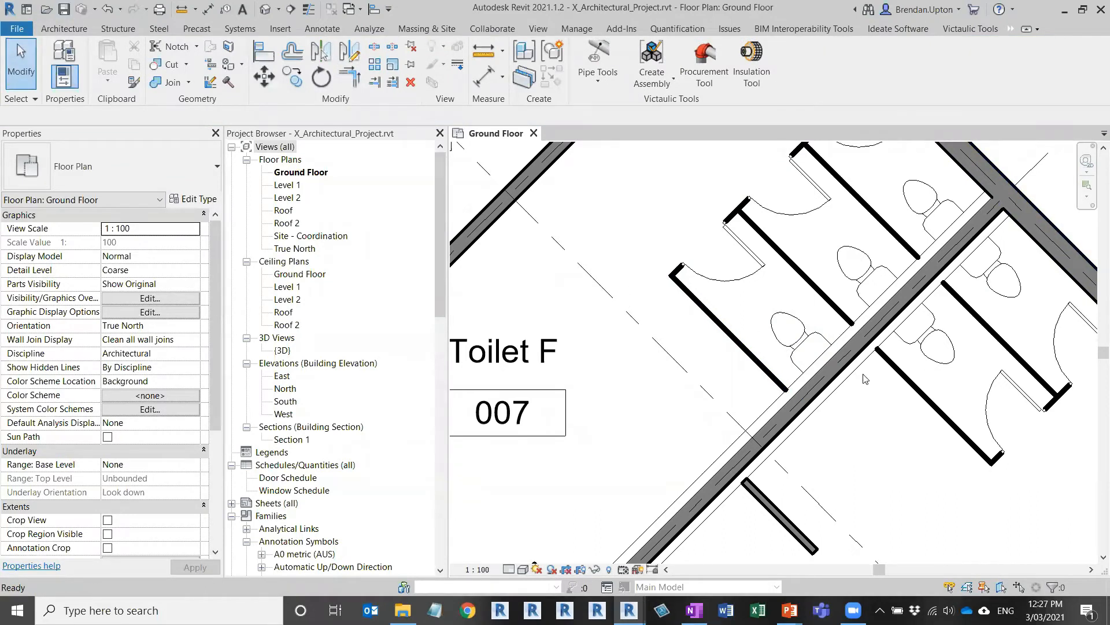
Step: Move the cubicle toilet up against the wall, save, and switch to the MEP project
click(937, 333)
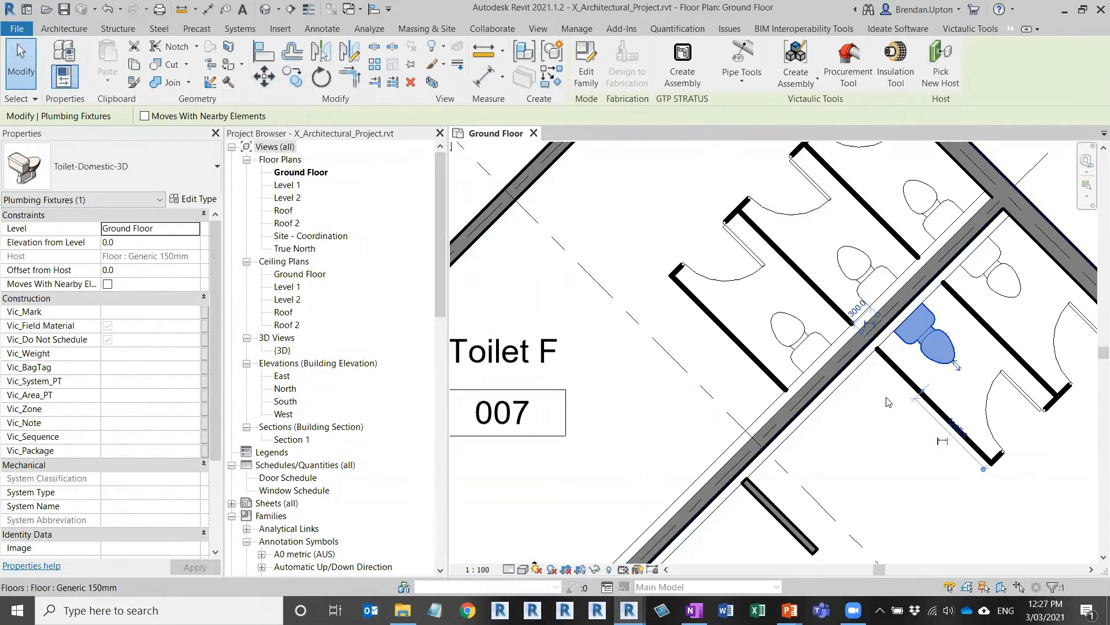
key(Up)
key(Up)
key(ctrl+z)
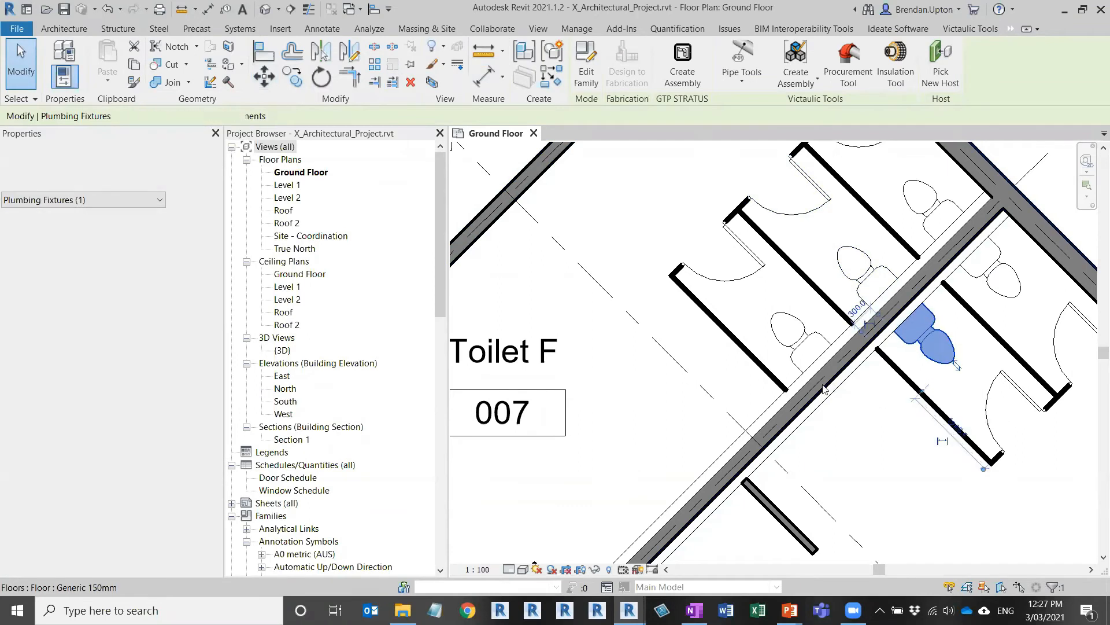
click(262, 84)
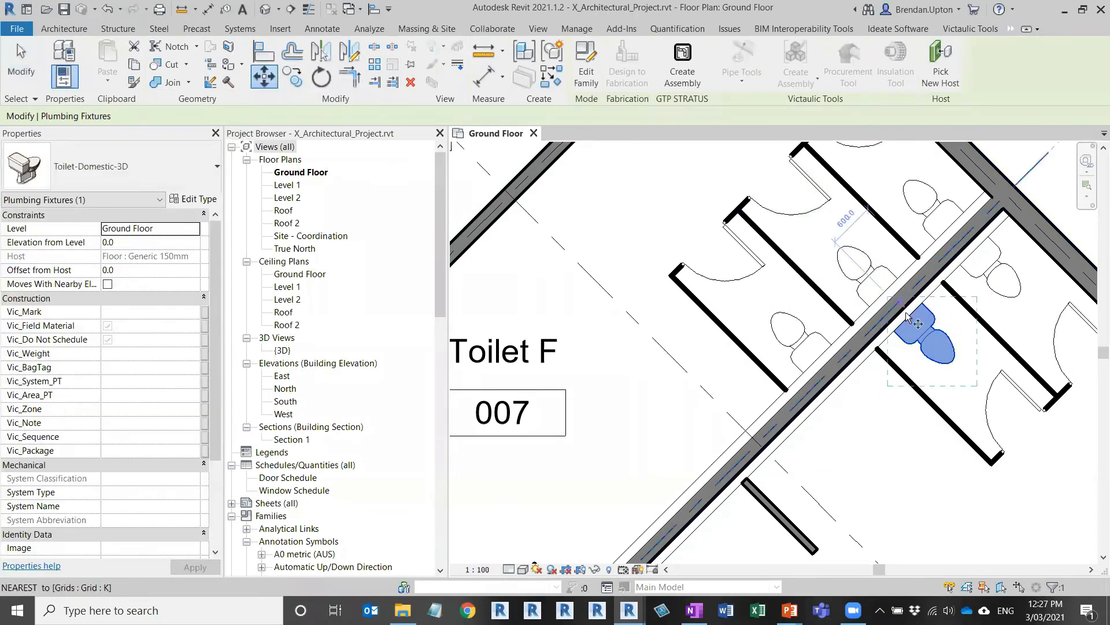
click(919, 305)
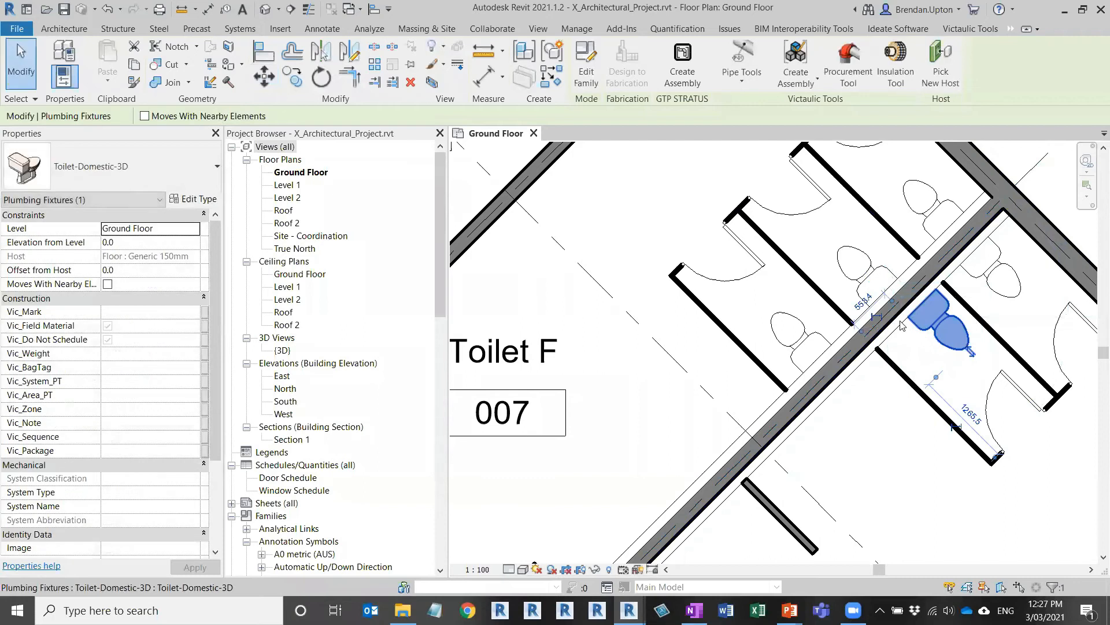
key(Escape)
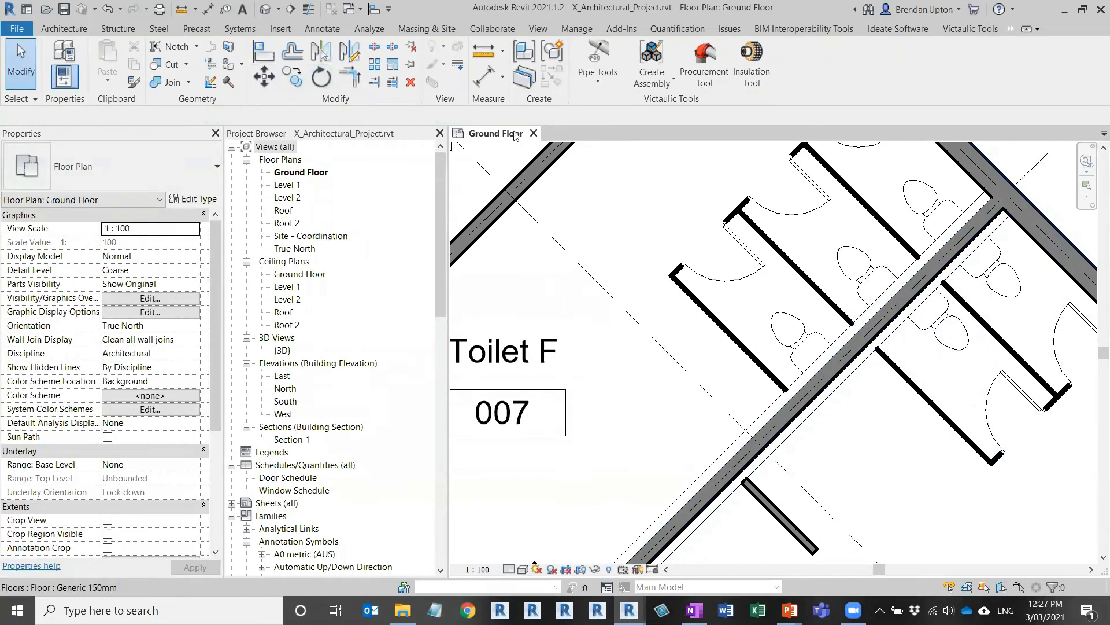
click(64, 11)
mouse_move(630, 610)
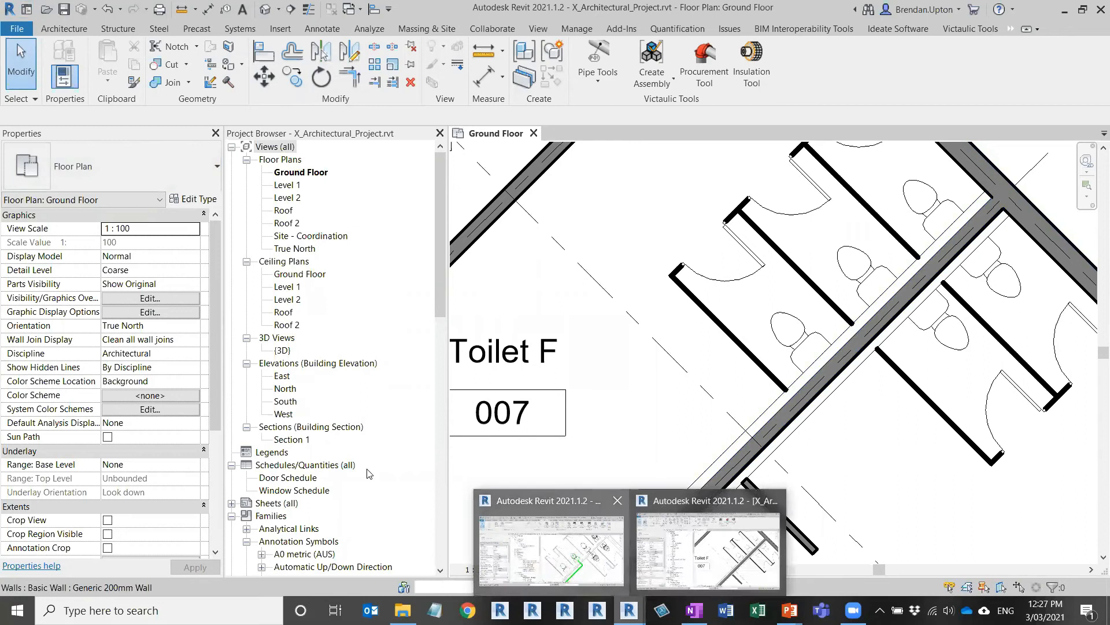
click(569, 509)
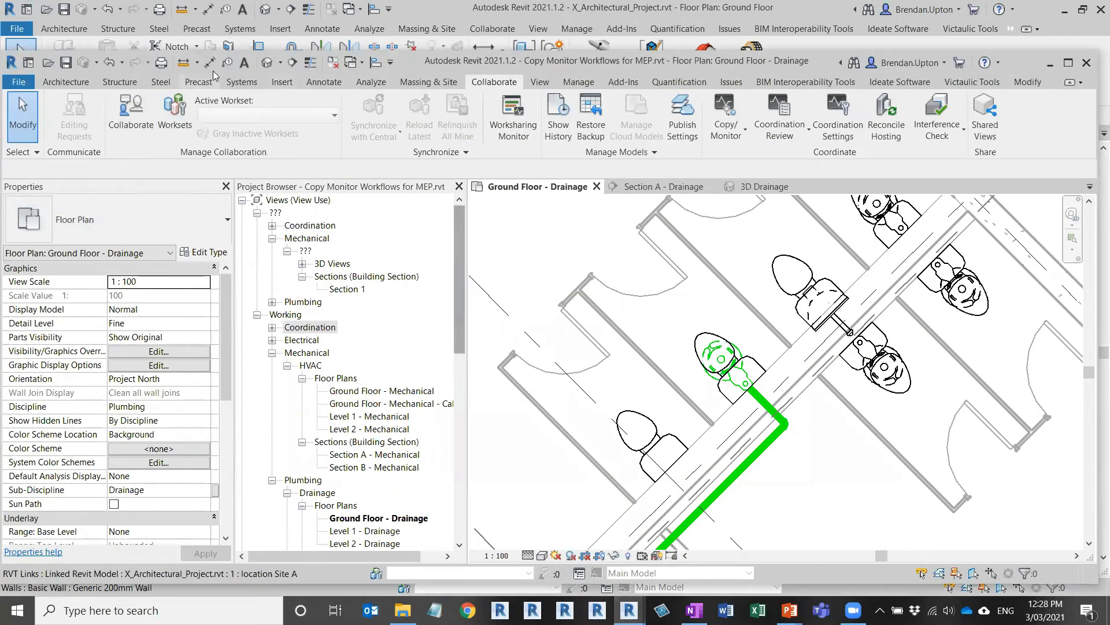
Step: Select the linked architectural model, read its Coordination Review warning, then dismiss it
drag(463, 229, 463, 414)
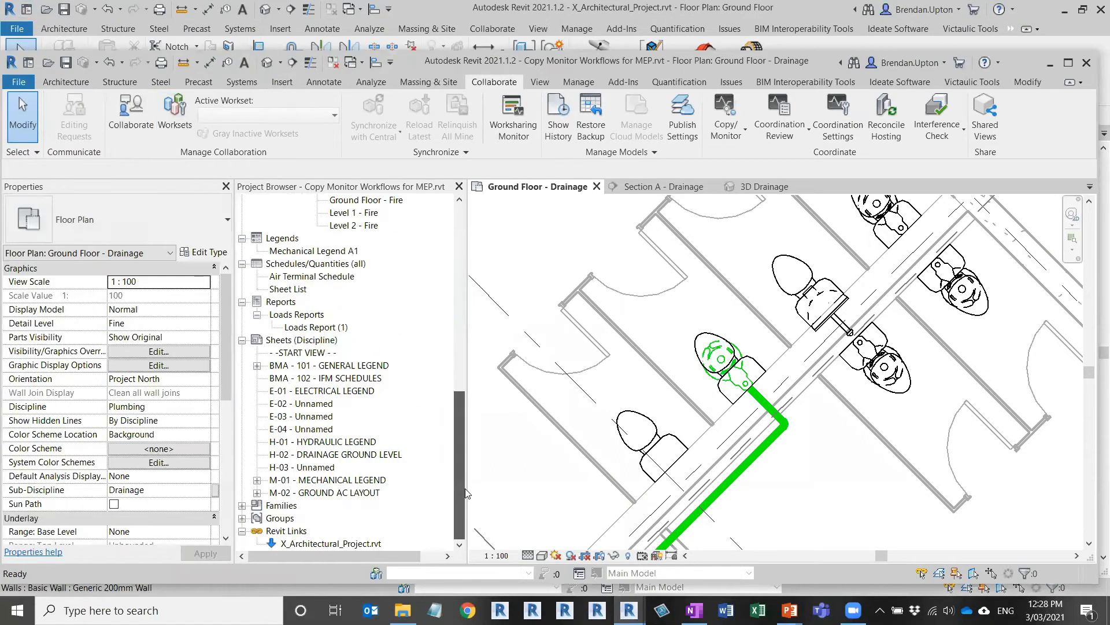
click(338, 544)
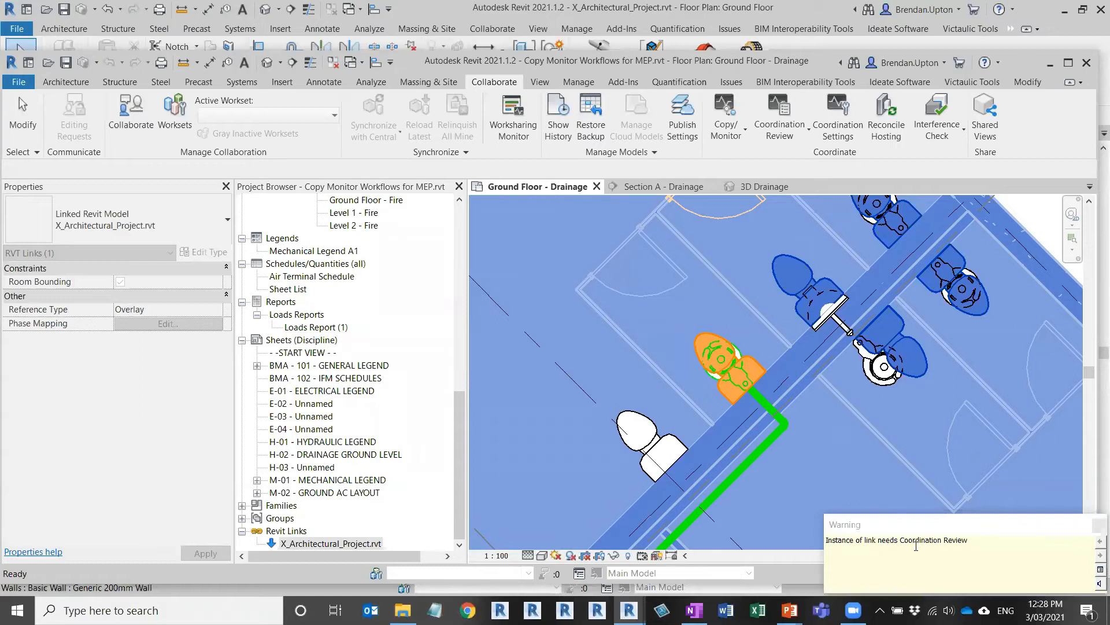
drag(970, 542, 900, 540)
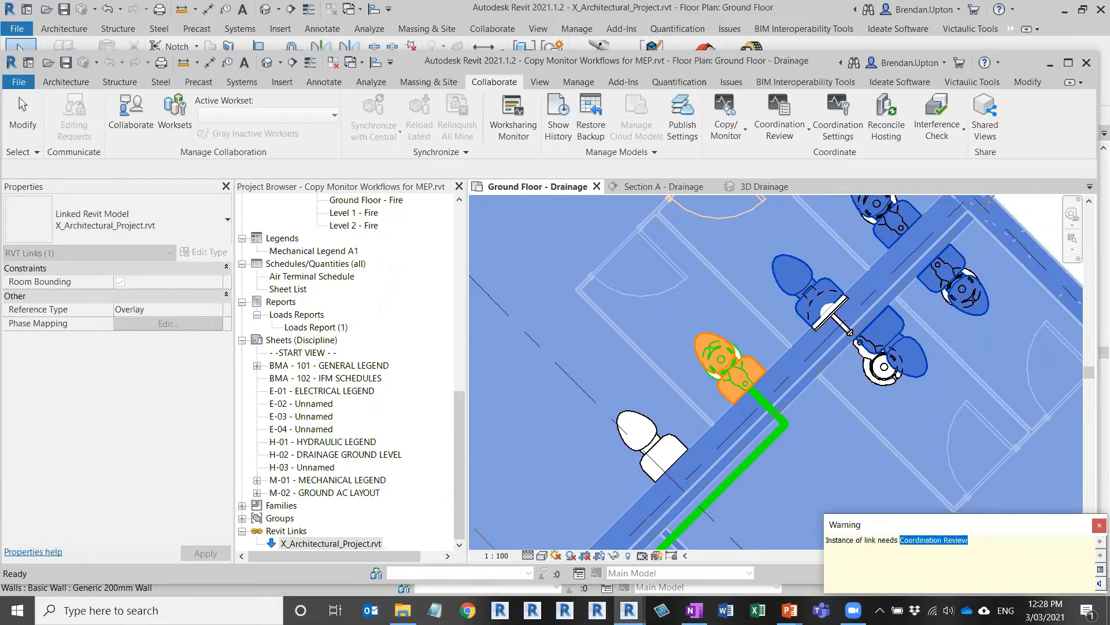
click(1096, 526)
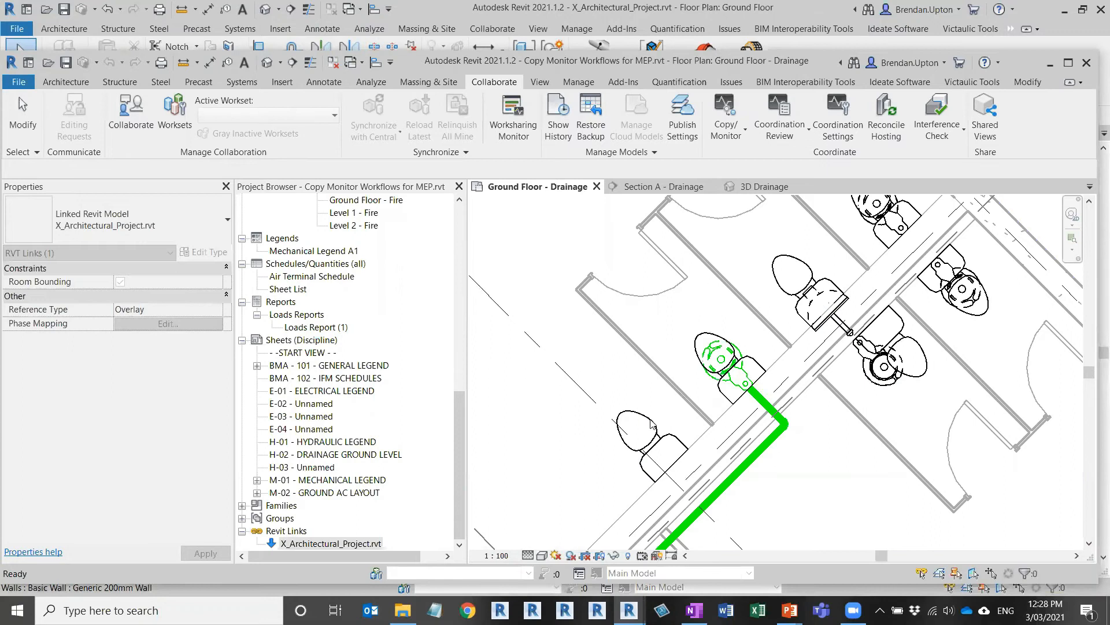
scroll(632, 404, down, 2)
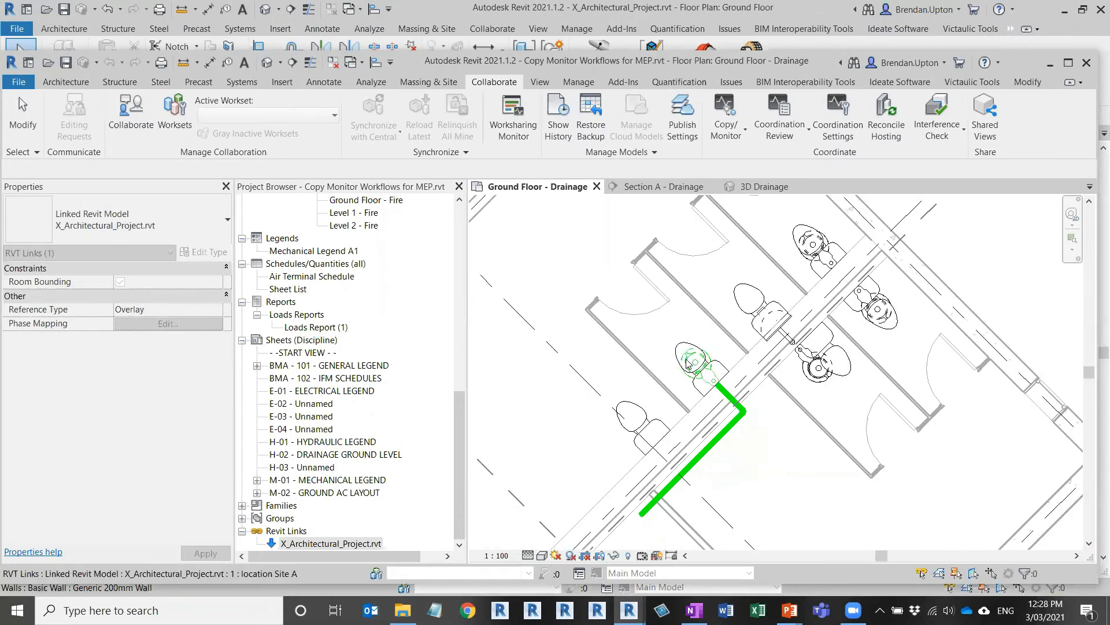
key(Escape)
scroll(678, 370, up, 2)
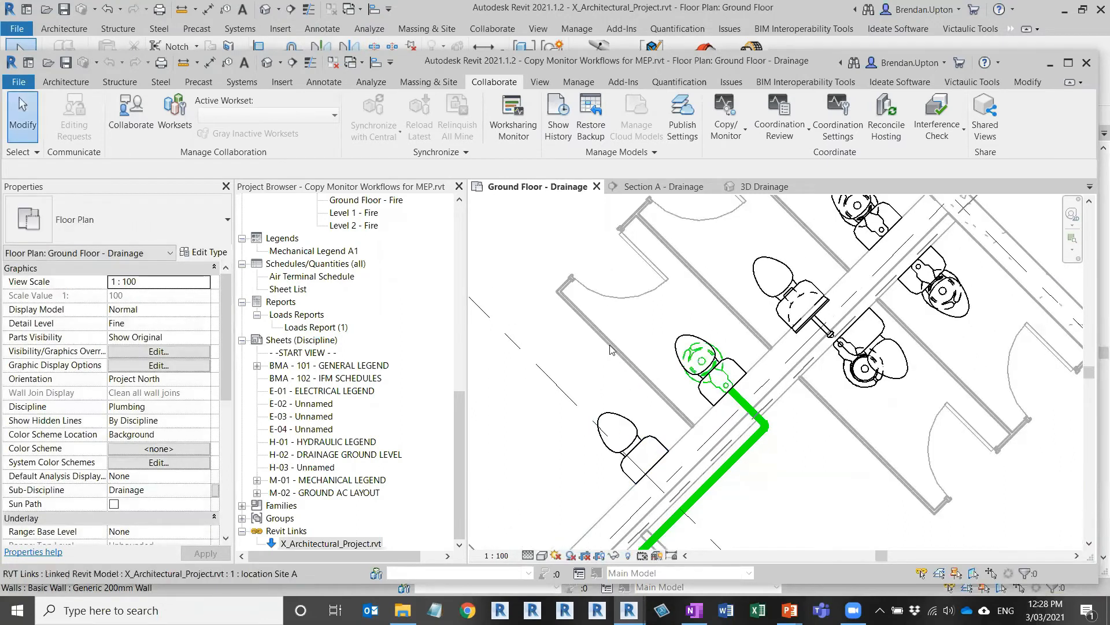
Step: Check the toilet beside the drainage pipe, then open Coordination Review for the linked model
click(630, 424)
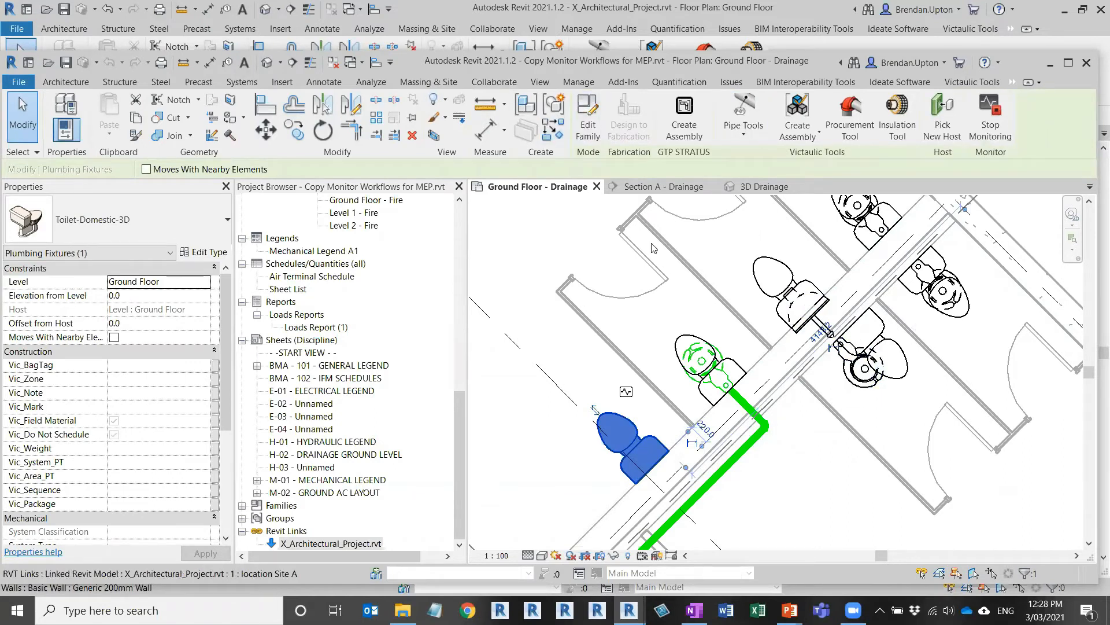
scroll(654, 243, down, 2)
key(Escape)
click(621, 265)
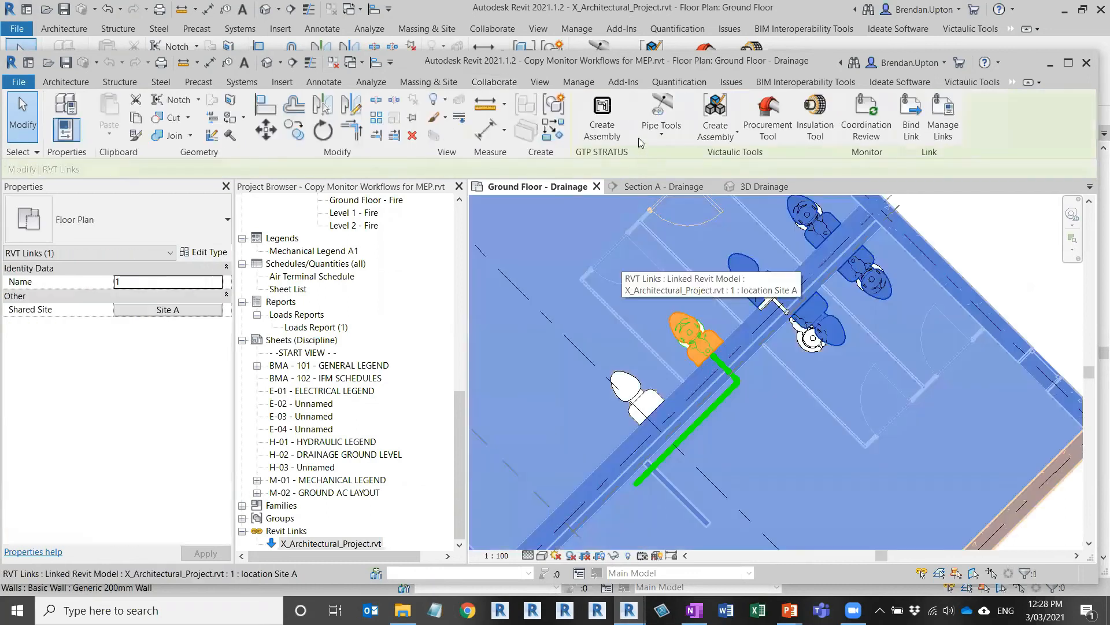
click(866, 132)
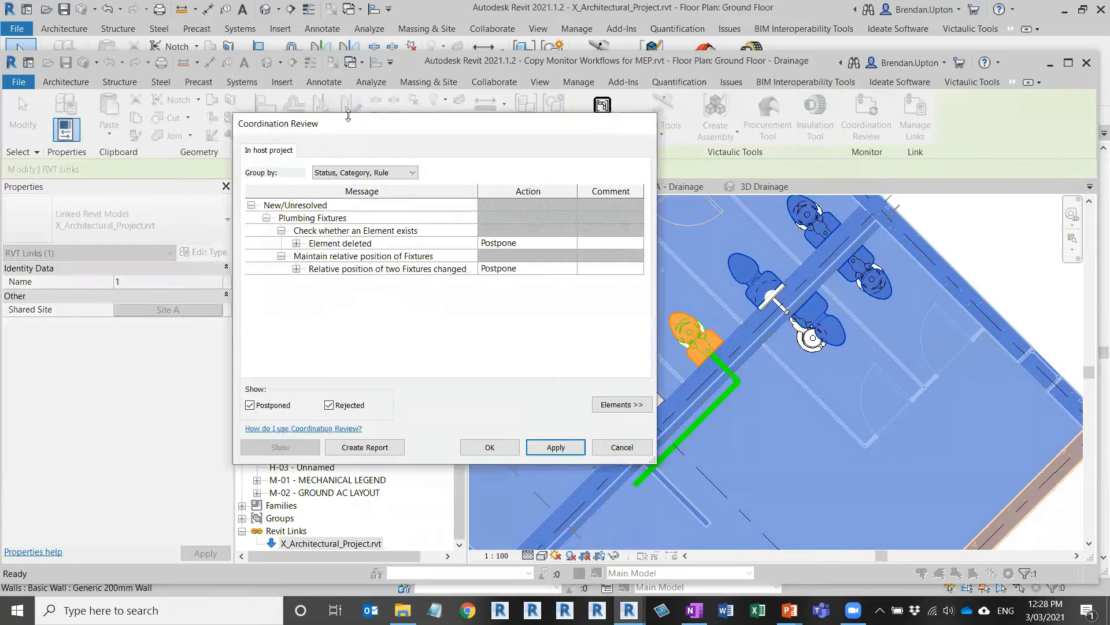
Step: Set the Element deleted warning's action to Delete Element and apply it
drag(376, 131, 370, 131)
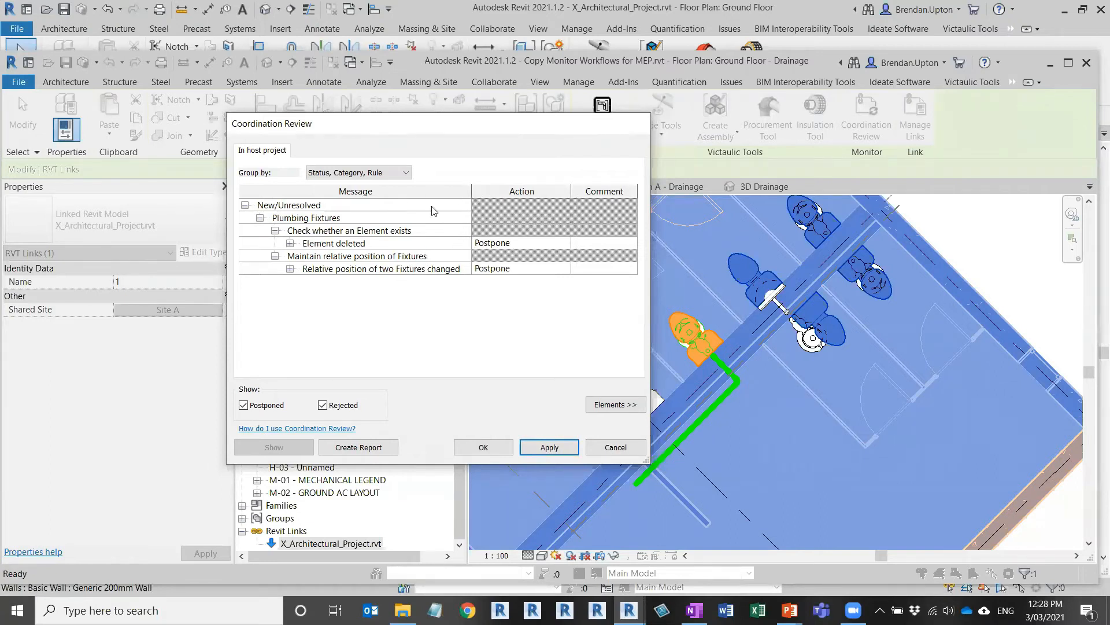
drag(449, 130, 432, 129)
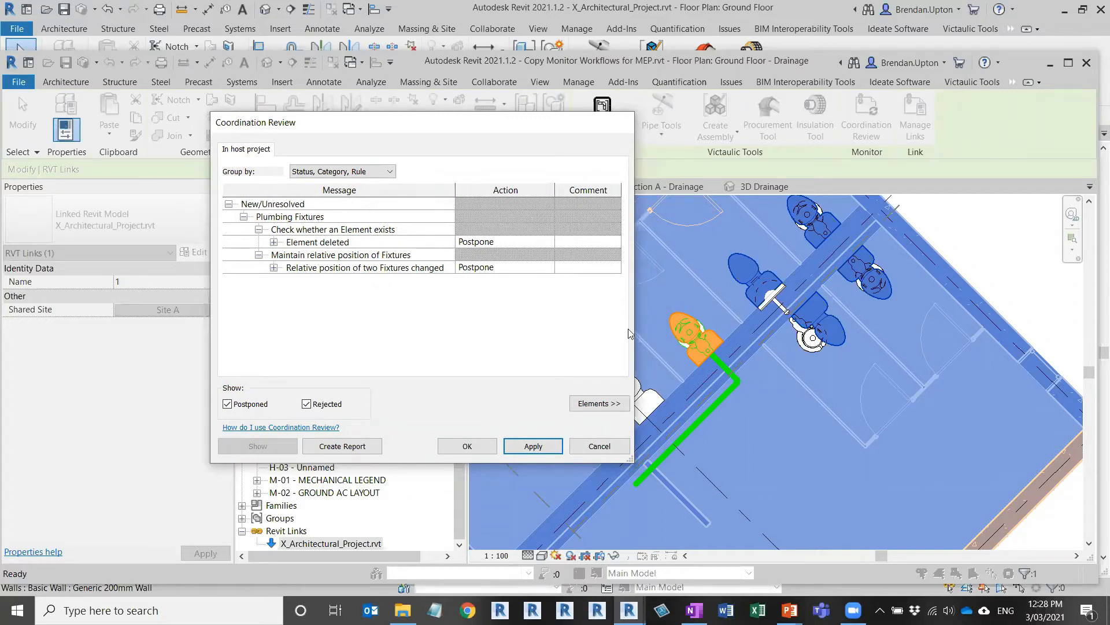
click(274, 242)
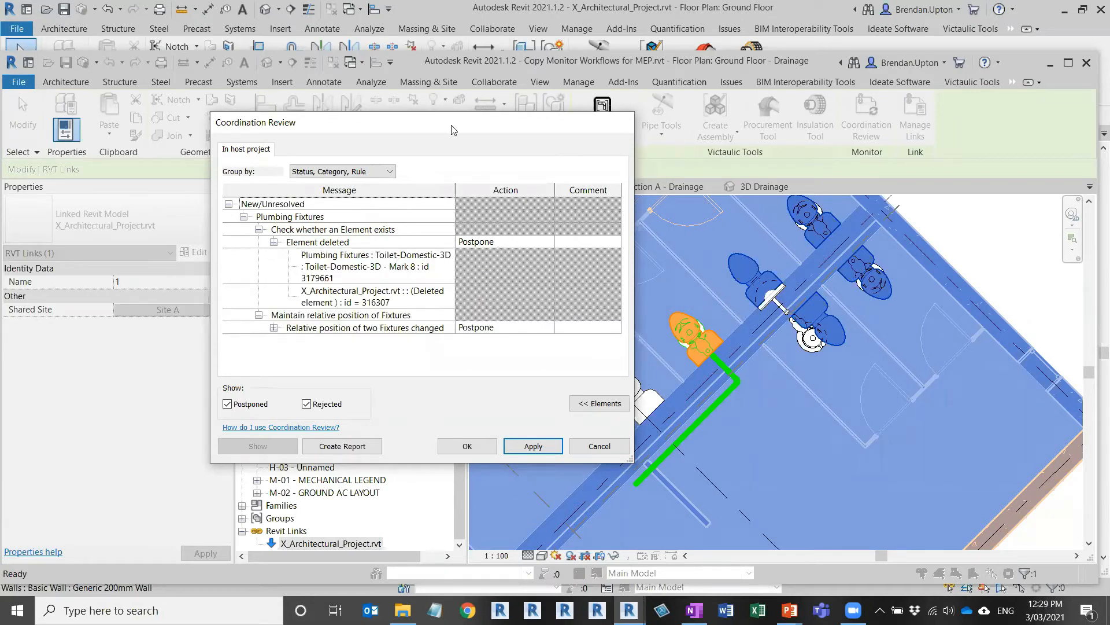
drag(453, 129, 380, 112)
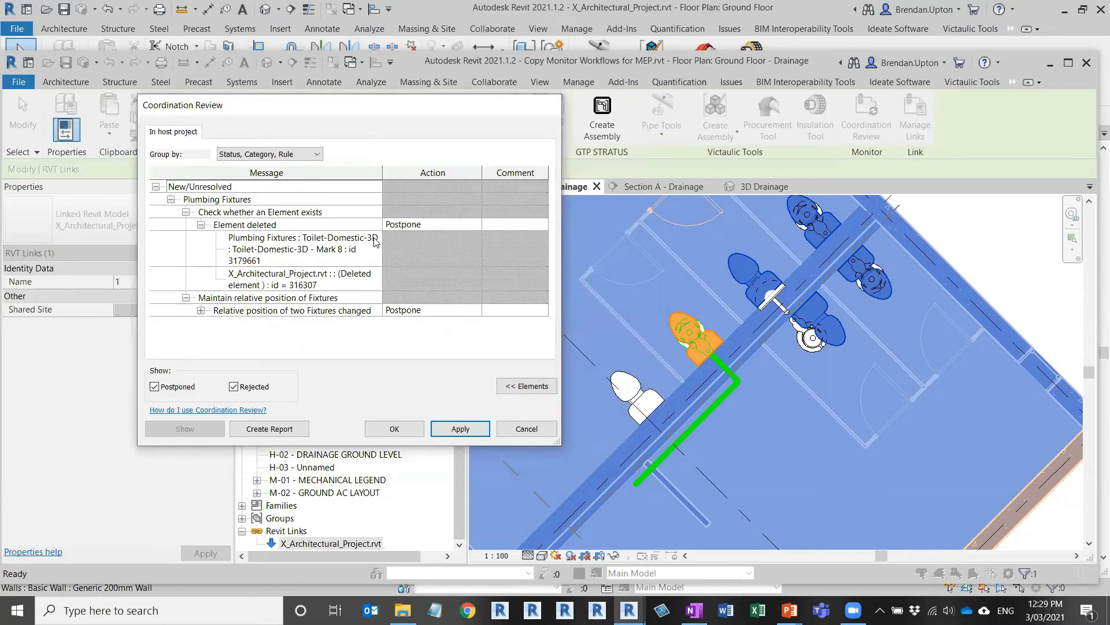
click(448, 226)
click(448, 226)
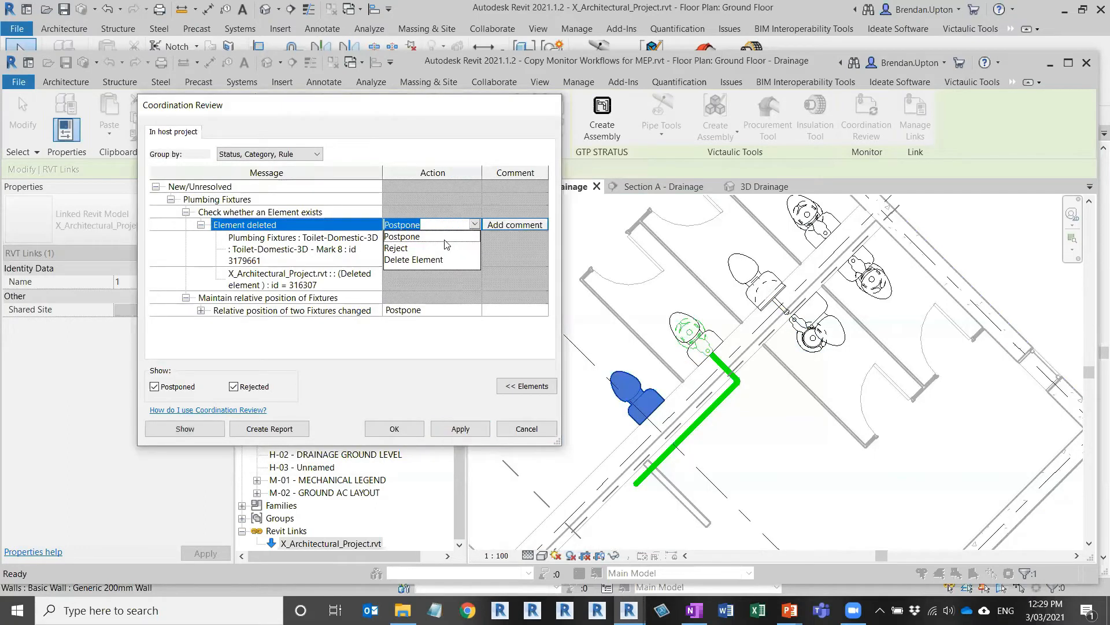
click(414, 261)
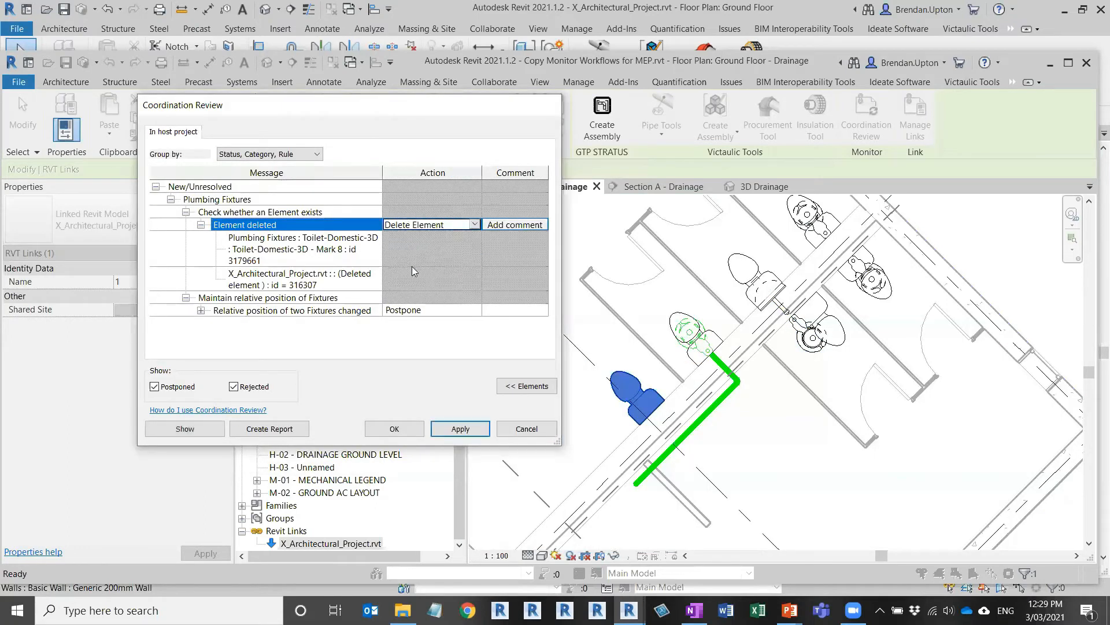
click(460, 428)
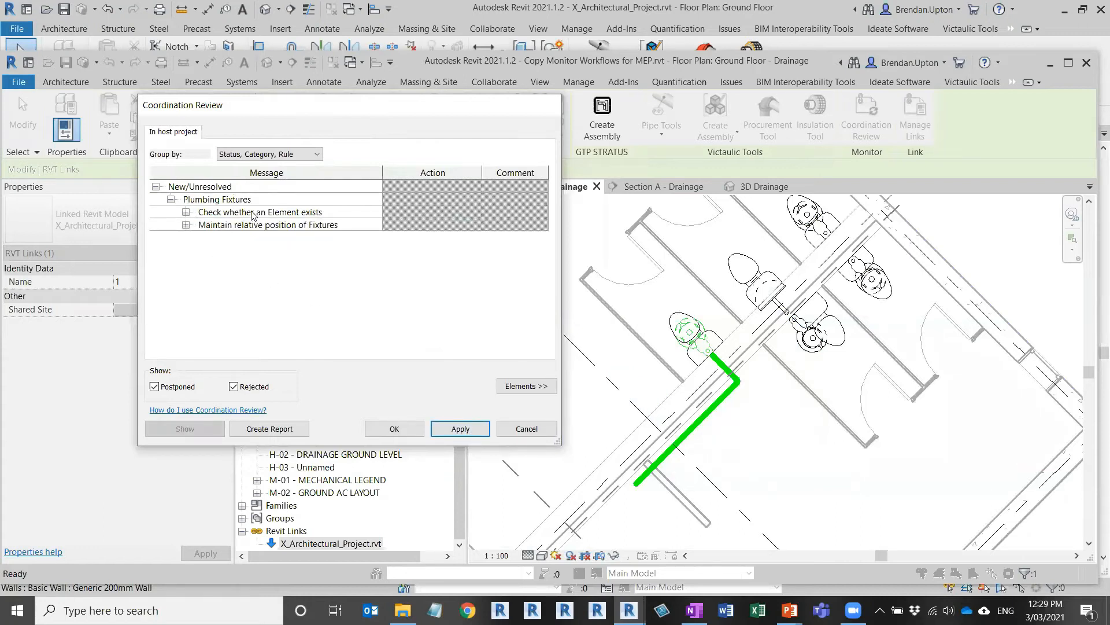
click(185, 212)
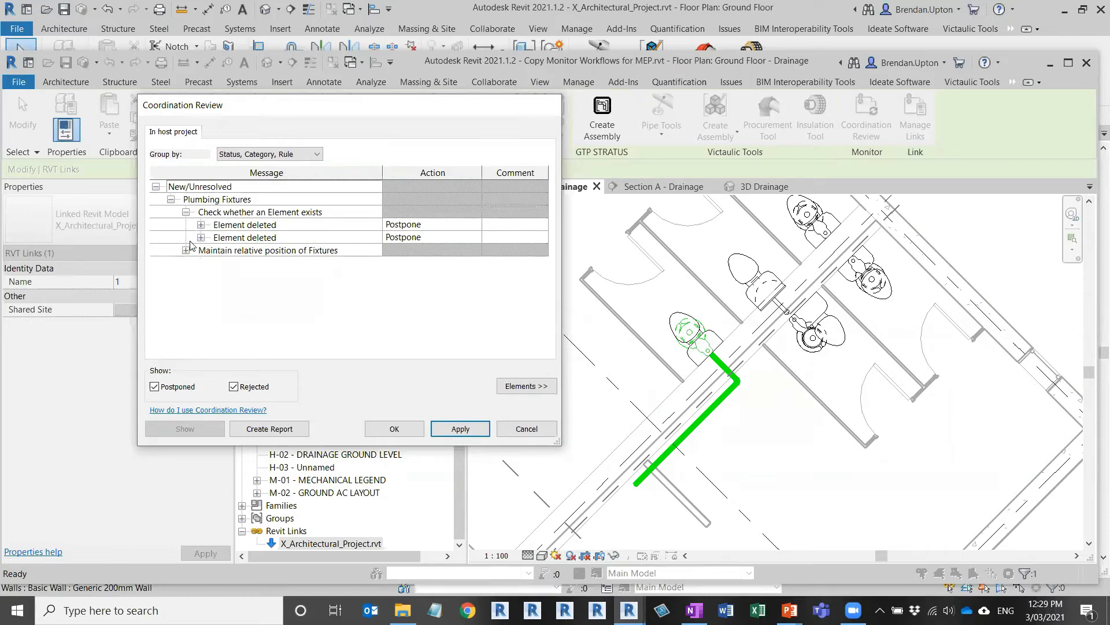
Step: Apply 'Move Instance of Fixture' to the relative-position warning, then close Coordination Review
click(200, 225)
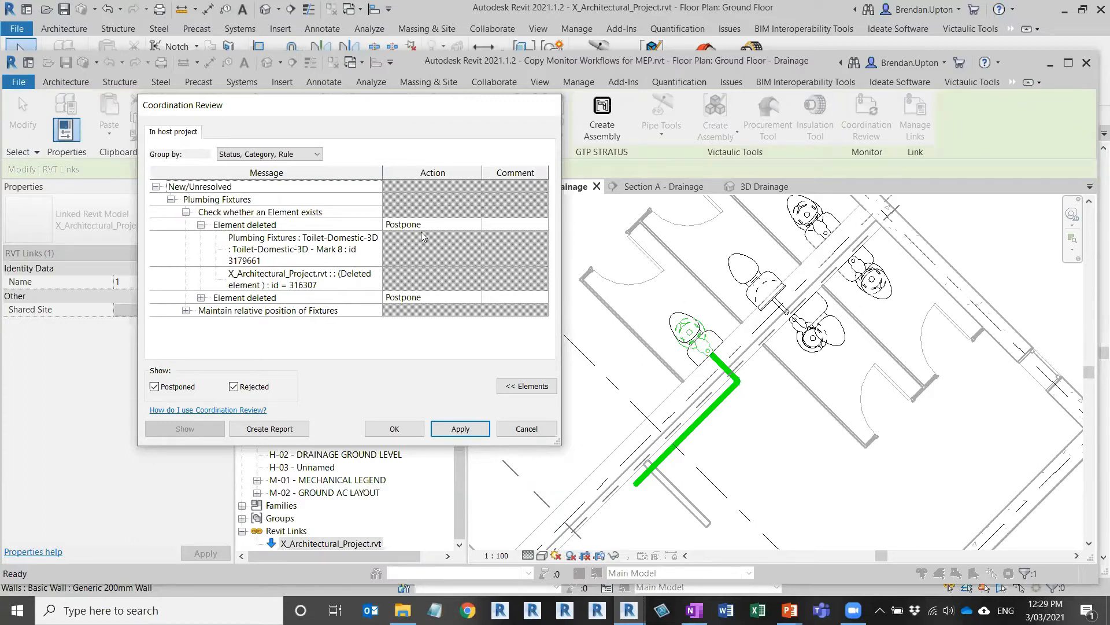
click(202, 225)
click(185, 251)
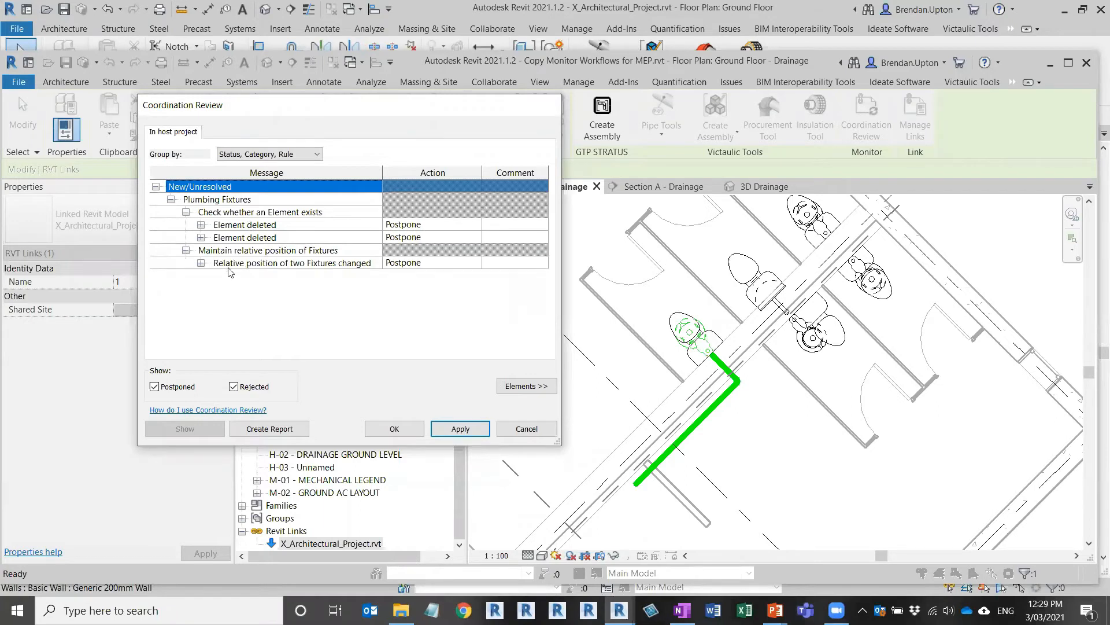
click(201, 264)
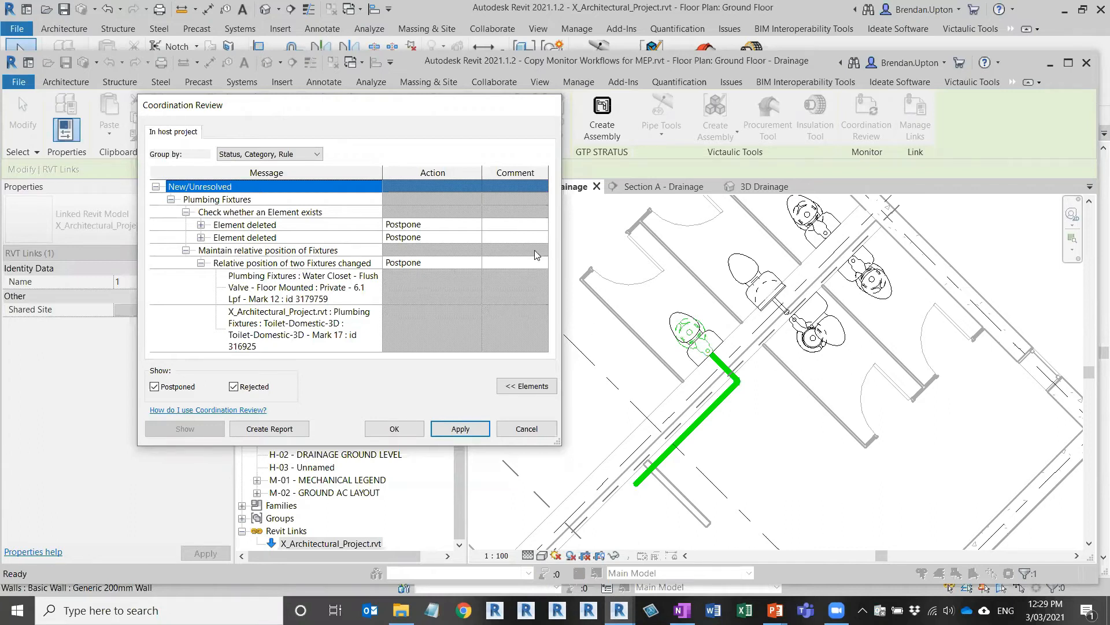
click(460, 268)
click(460, 263)
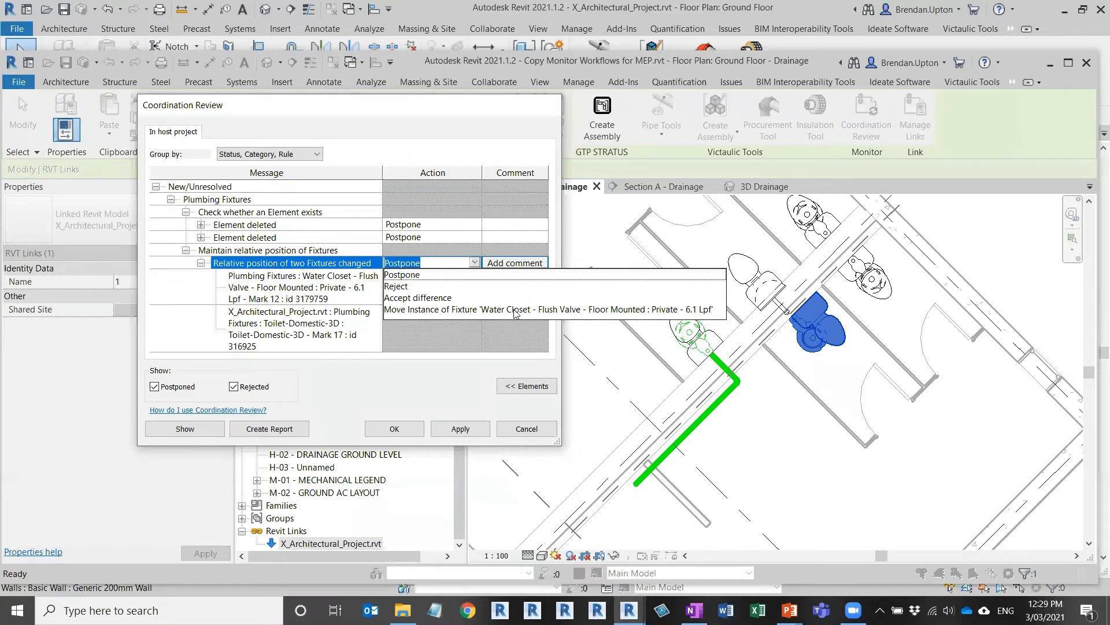
click(473, 310)
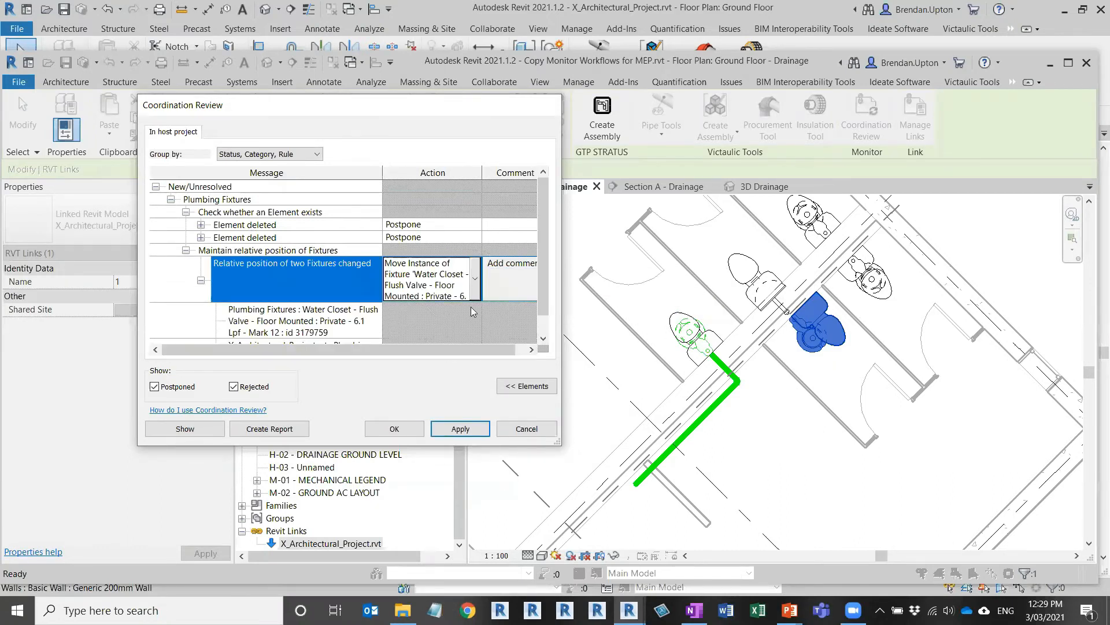
click(460, 429)
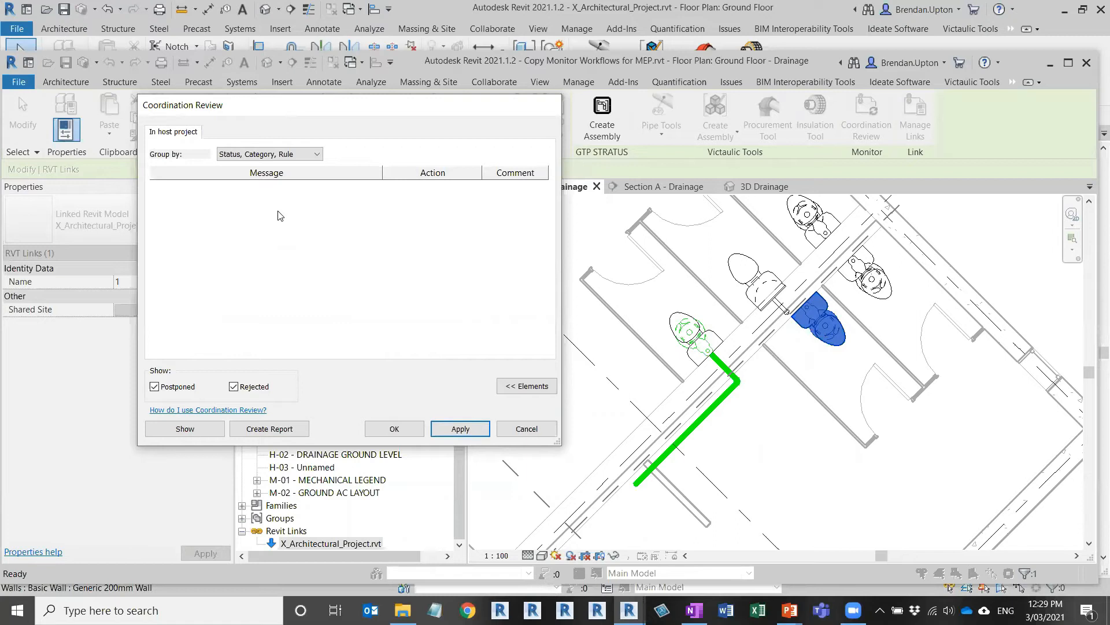
click(408, 436)
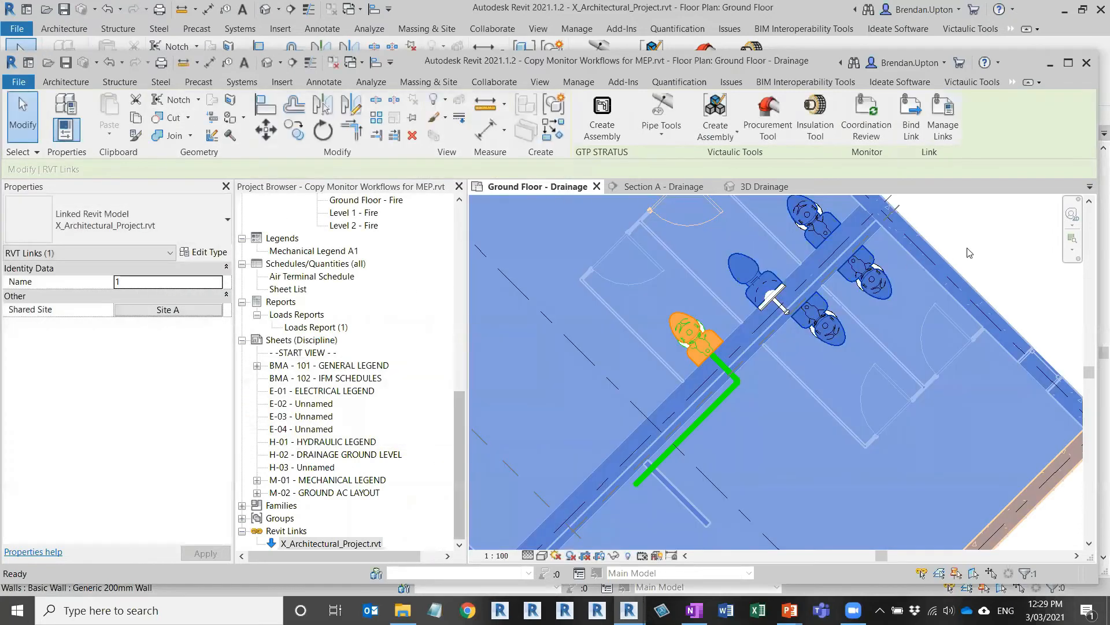
Step: Clear the link selection and pan the Drainage plan to the relocated water closet
key(Escape)
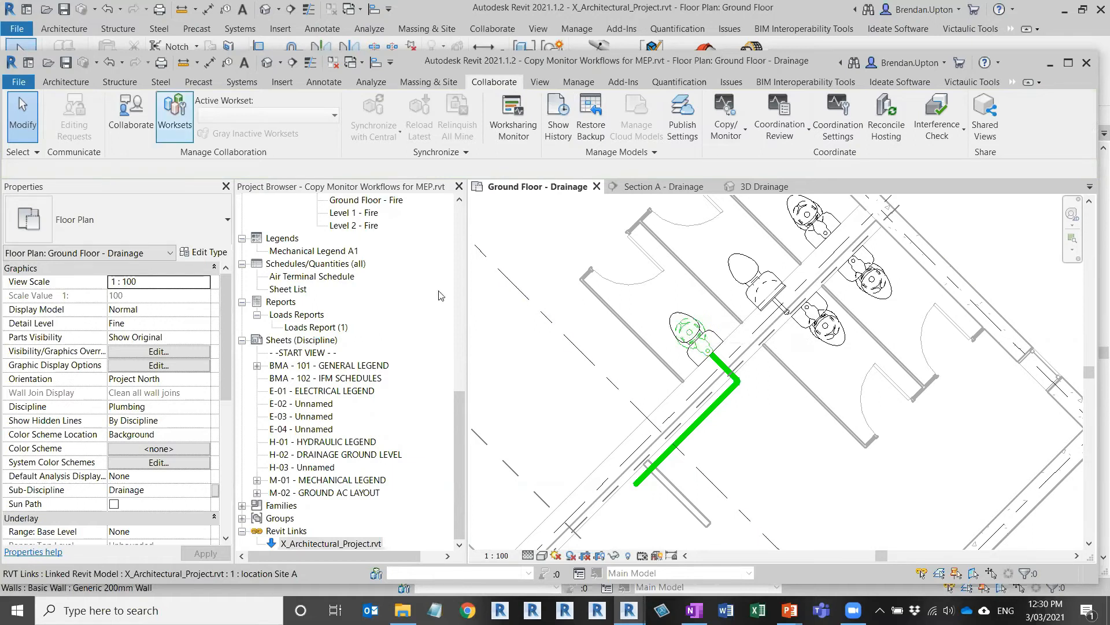
scroll(717, 355, down, 1)
middle_drag(720, 357, 759, 389)
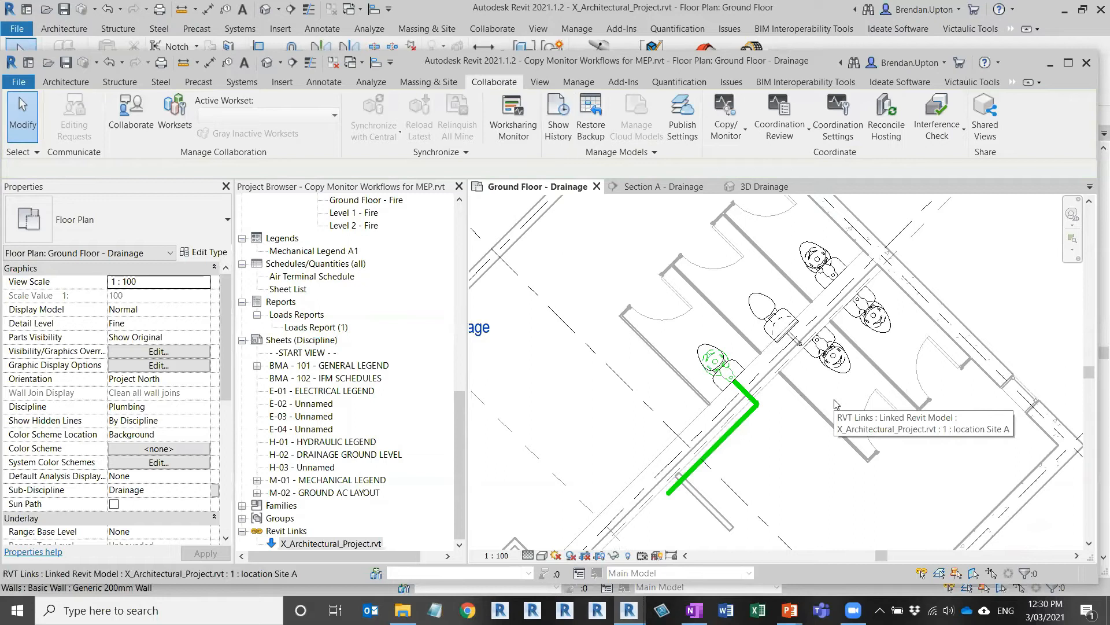
scroll(798, 347, up, 3)
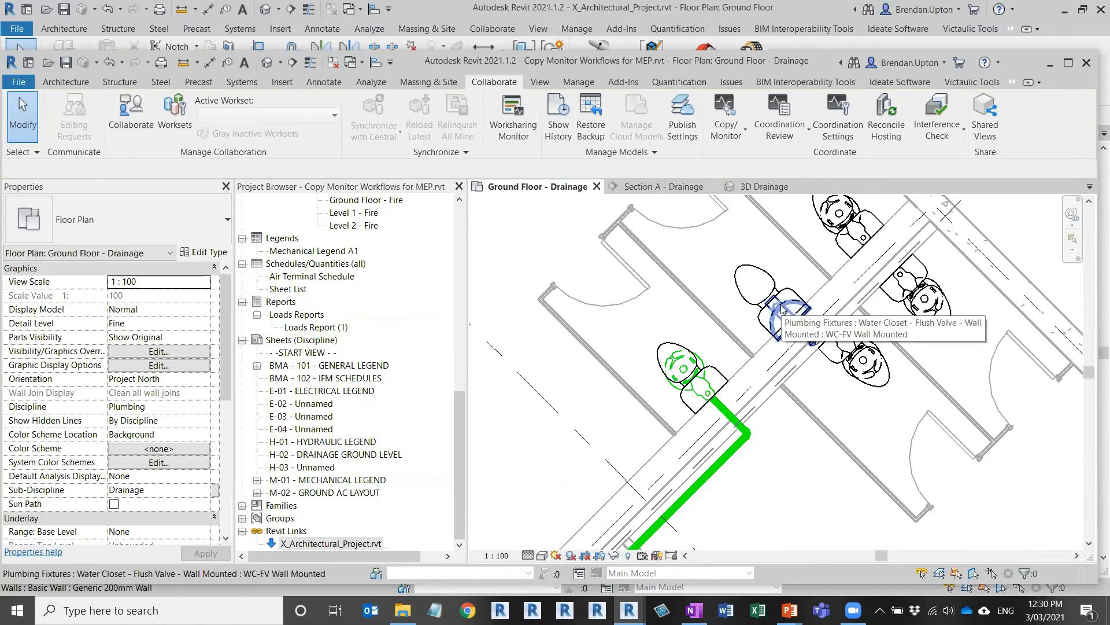
scroll(783, 310, up, 3)
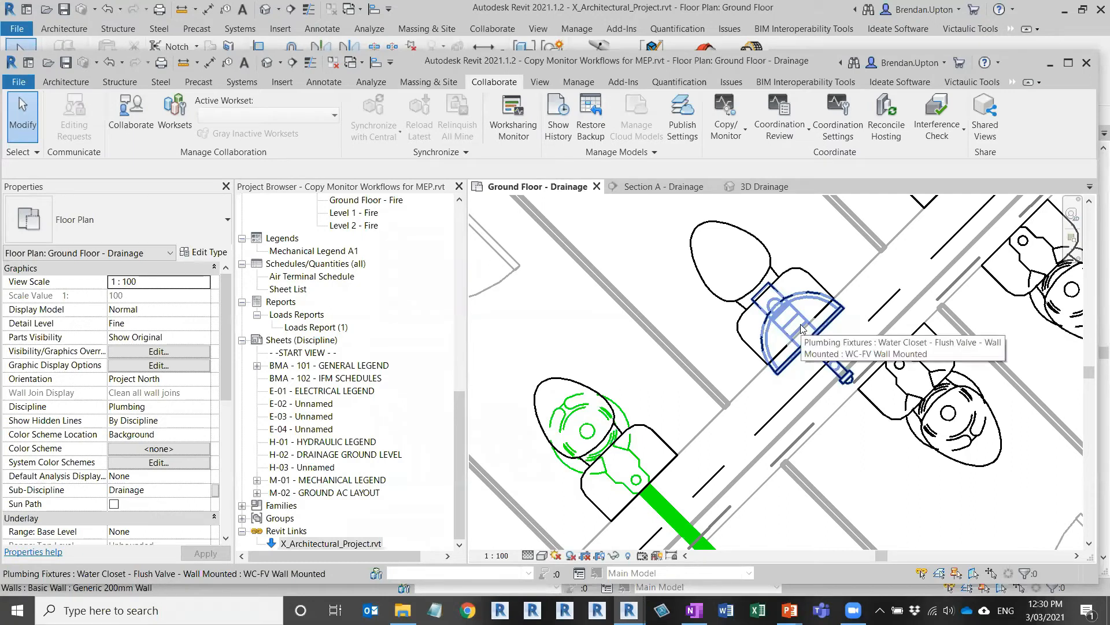
scroll(805, 300, down, 1)
middle_drag(804, 300, 742, 337)
scroll(742, 337, up, 1)
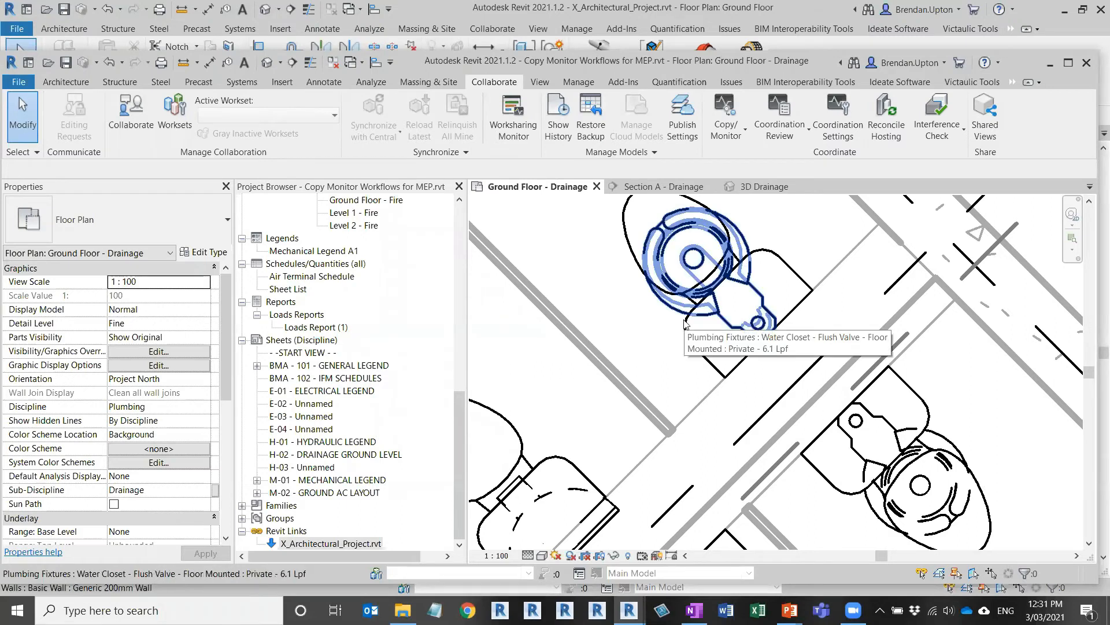
Step: Pan to the toilet stalls and select the floor-mounted Private 6.1 Lpf water closet in the upper stall
scroll(685, 322, down, 2)
middle_drag(709, 387, 804, 236)
scroll(776, 285, down, 2)
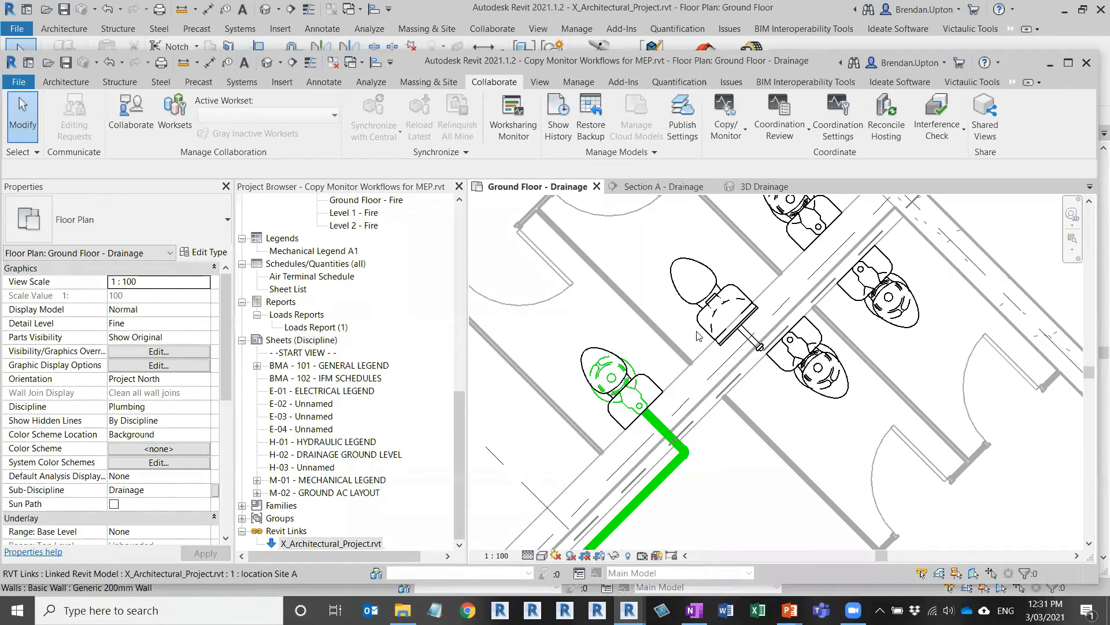
middle_drag(932, 300, 937, 390)
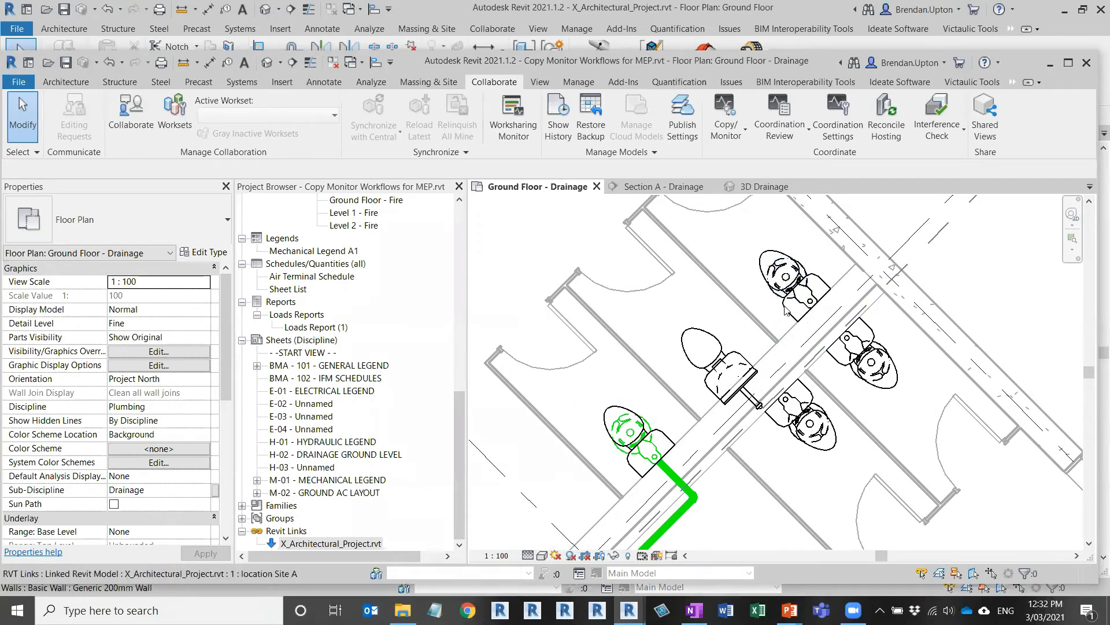
click(806, 267)
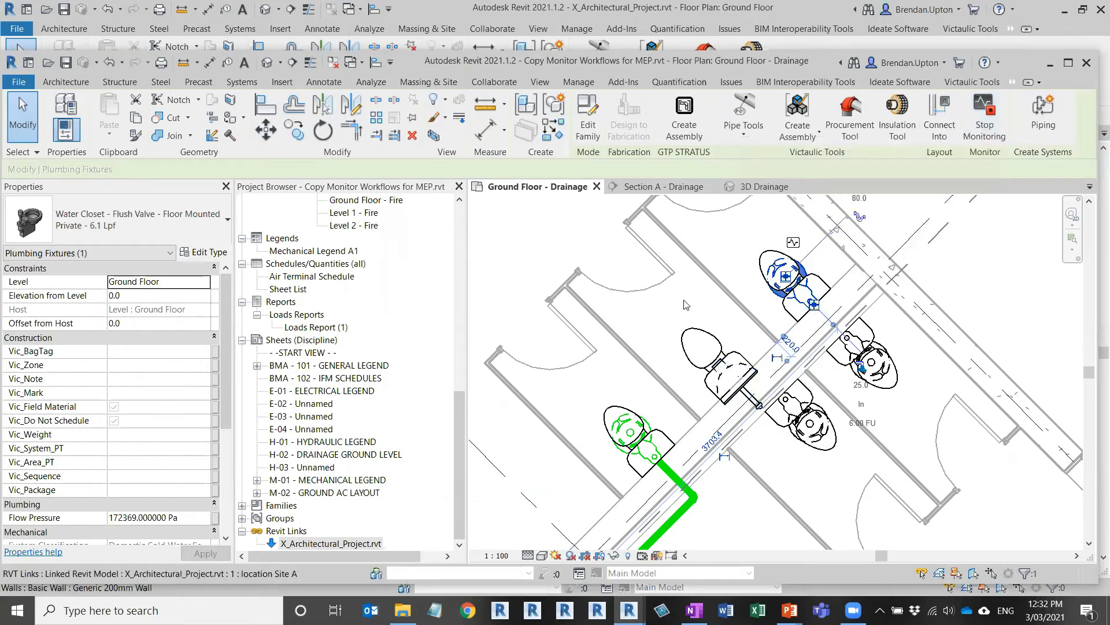
Step: Stop monitoring the selected floor-mounted water closet and clear the selection
click(998, 137)
click(987, 137)
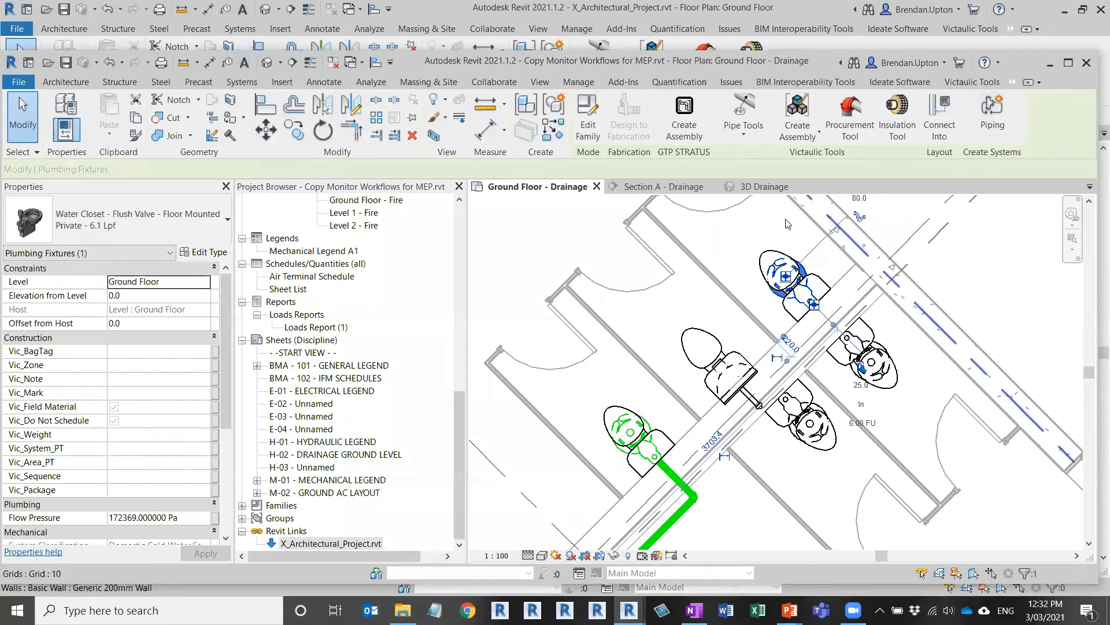
key(Escape)
Step: Drag the now-unmonitored water closet away and back toward its stall to test it moves freely
scroll(827, 230, up, 2)
scroll(822, 240, up, 1)
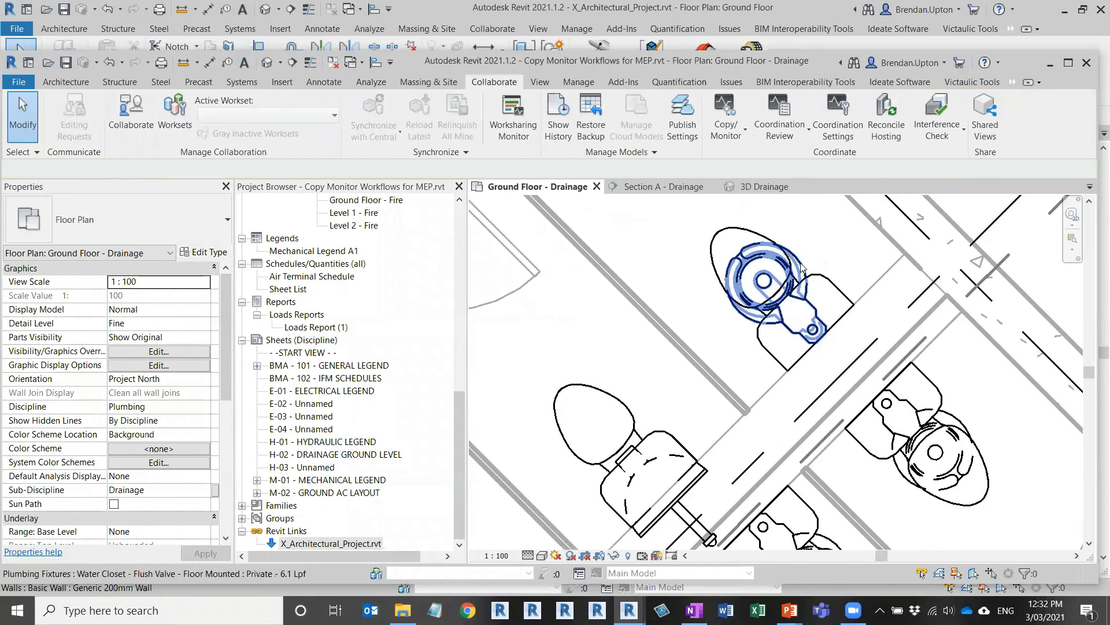
click(804, 266)
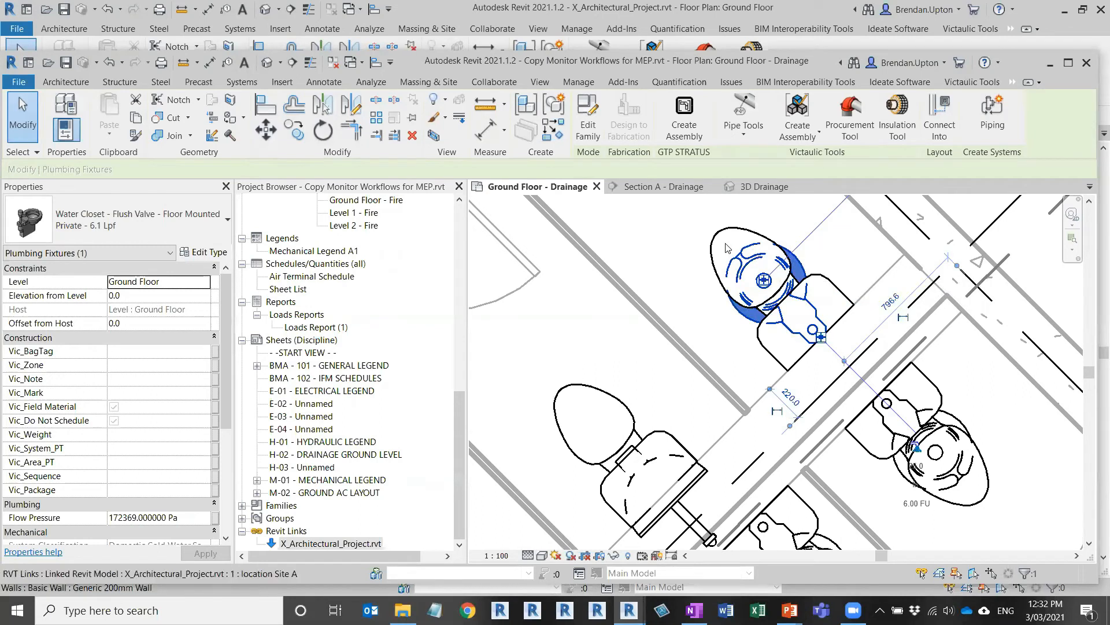
drag(840, 229, 686, 223)
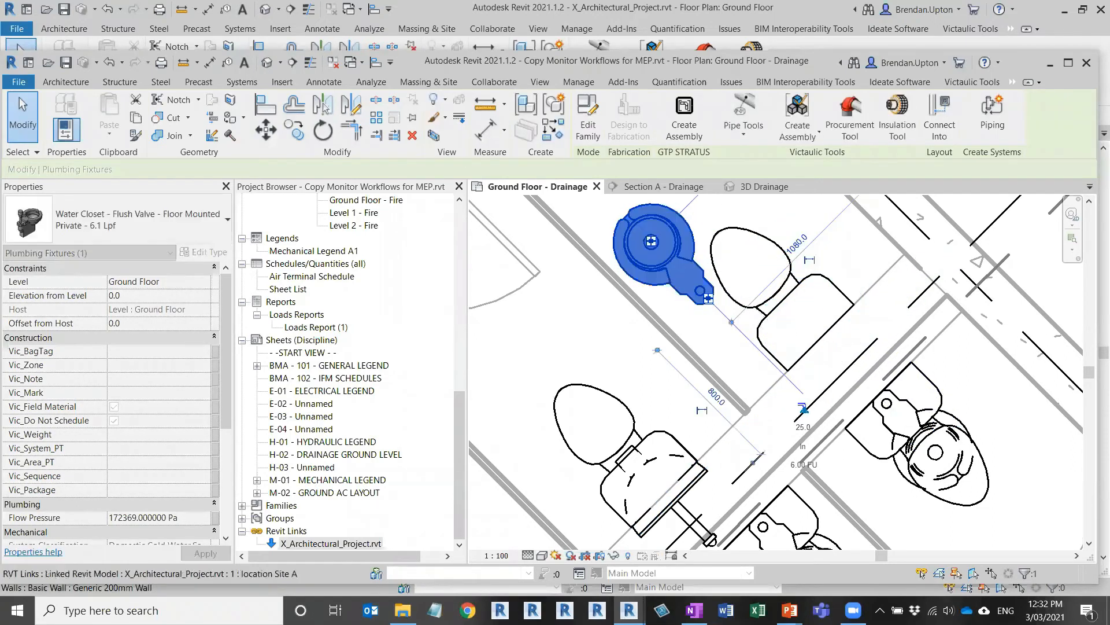
drag(678, 239, 788, 291)
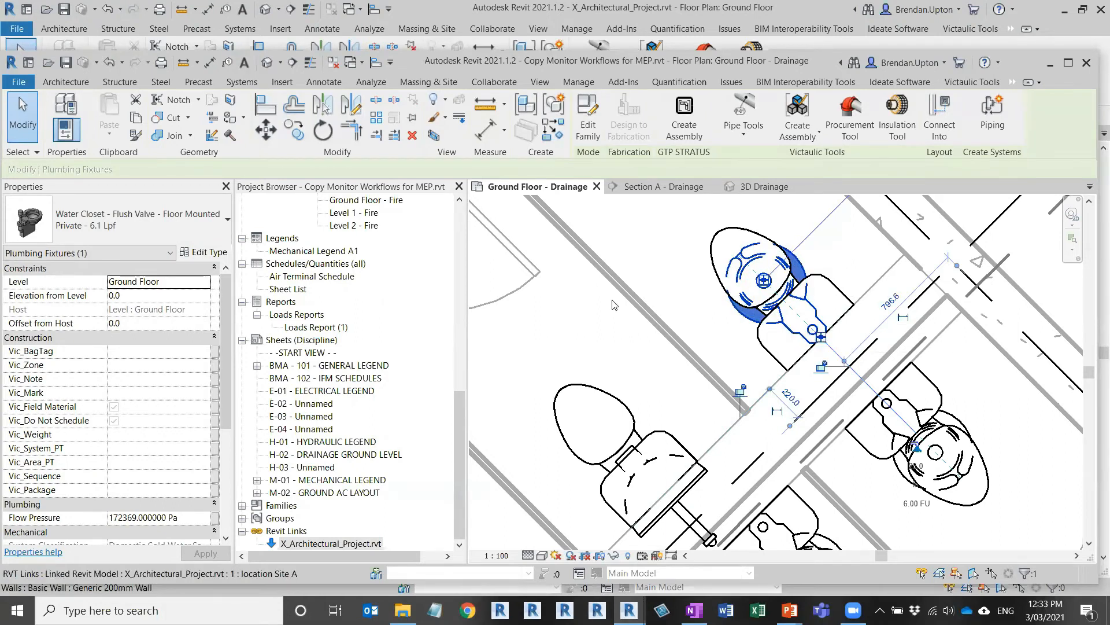
scroll(671, 324, down, 1)
scroll(666, 390, down, 1)
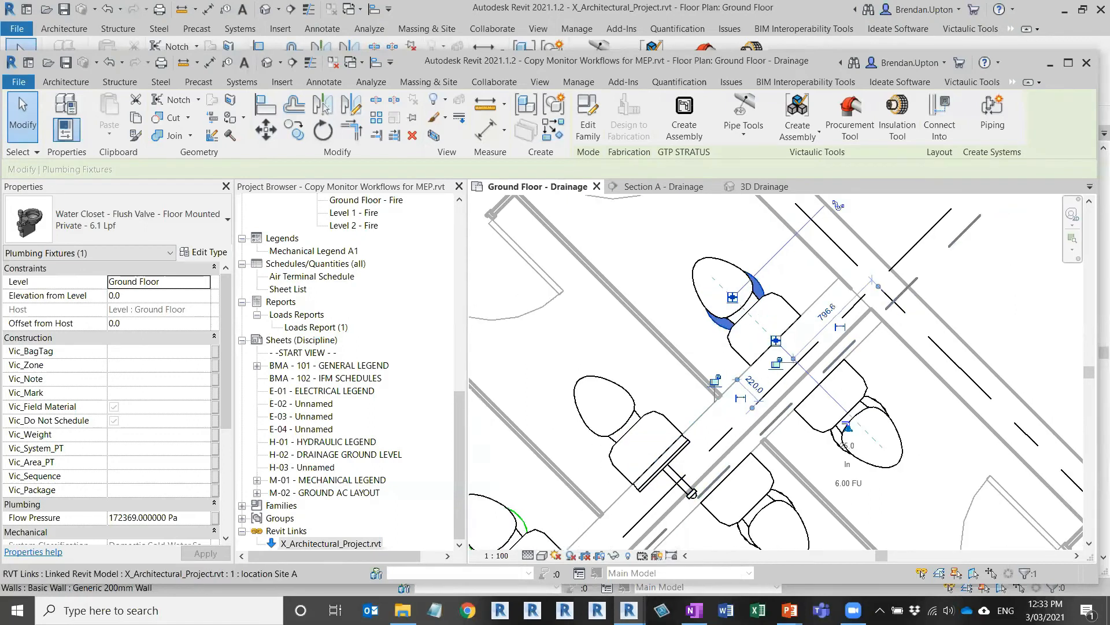
Step: Switch to the PowerPoint slide show and advance to the closing Questions? slide
mouse_move(694, 612)
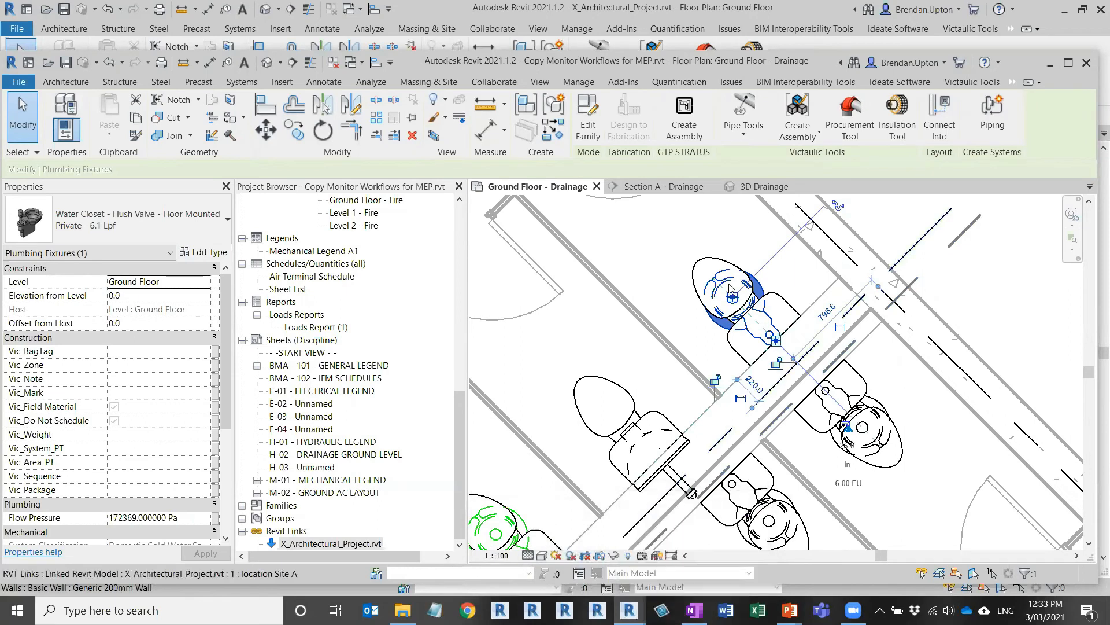
key(alt+Tab)
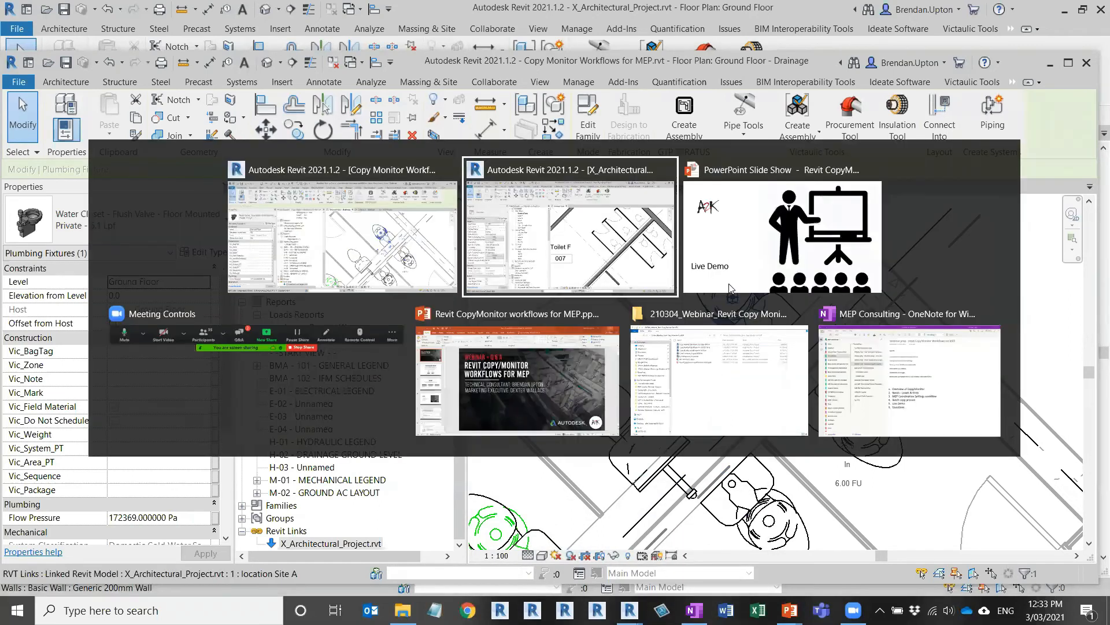
key(alt+Tab)
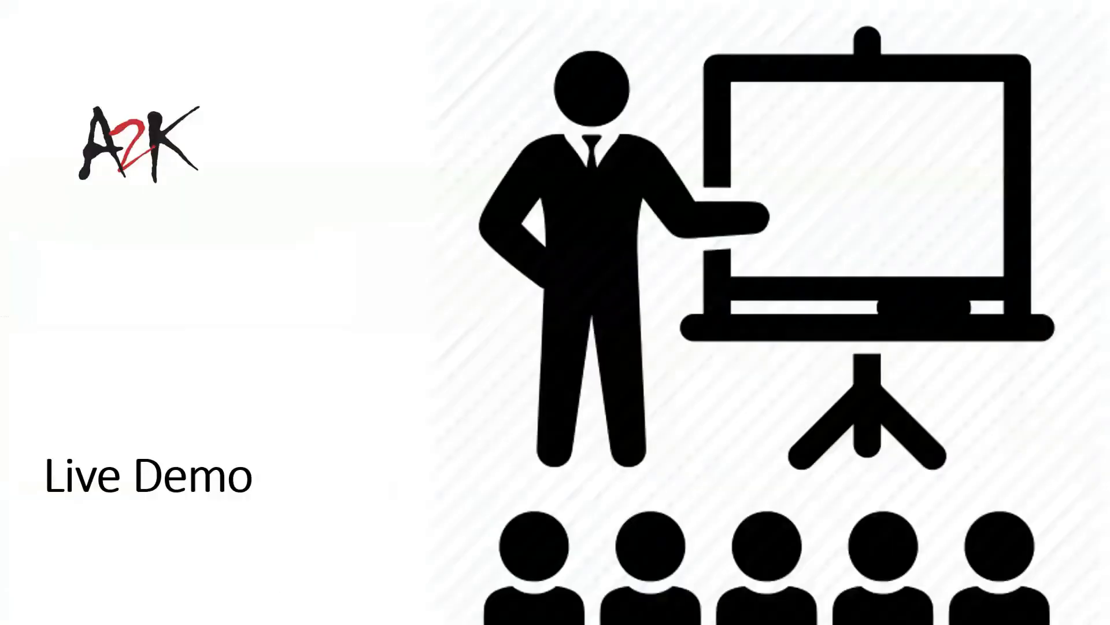
key(Right)
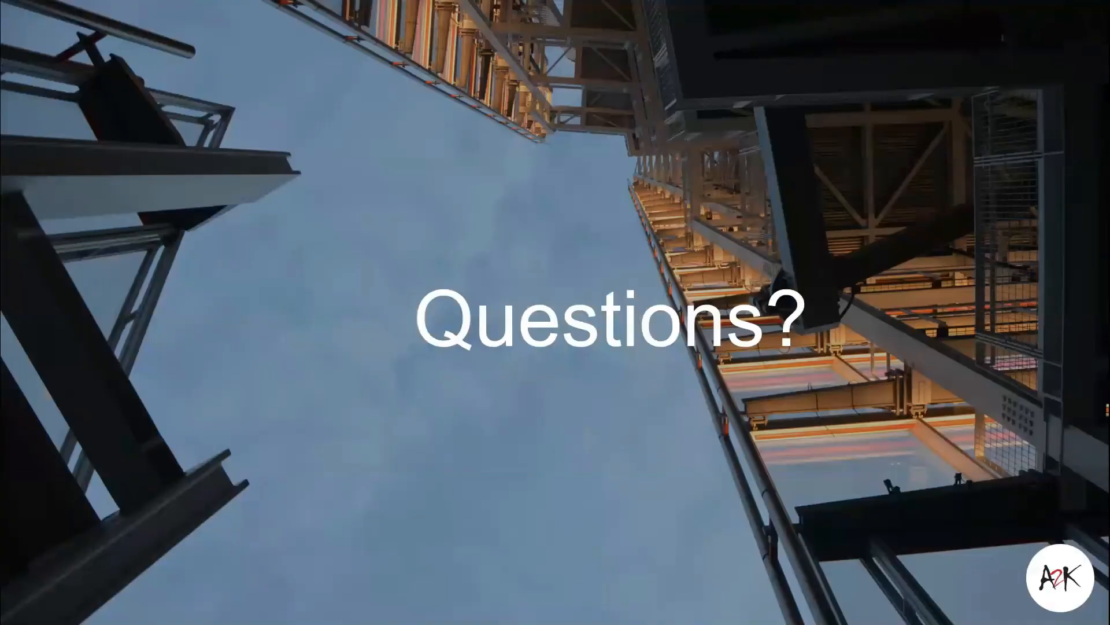
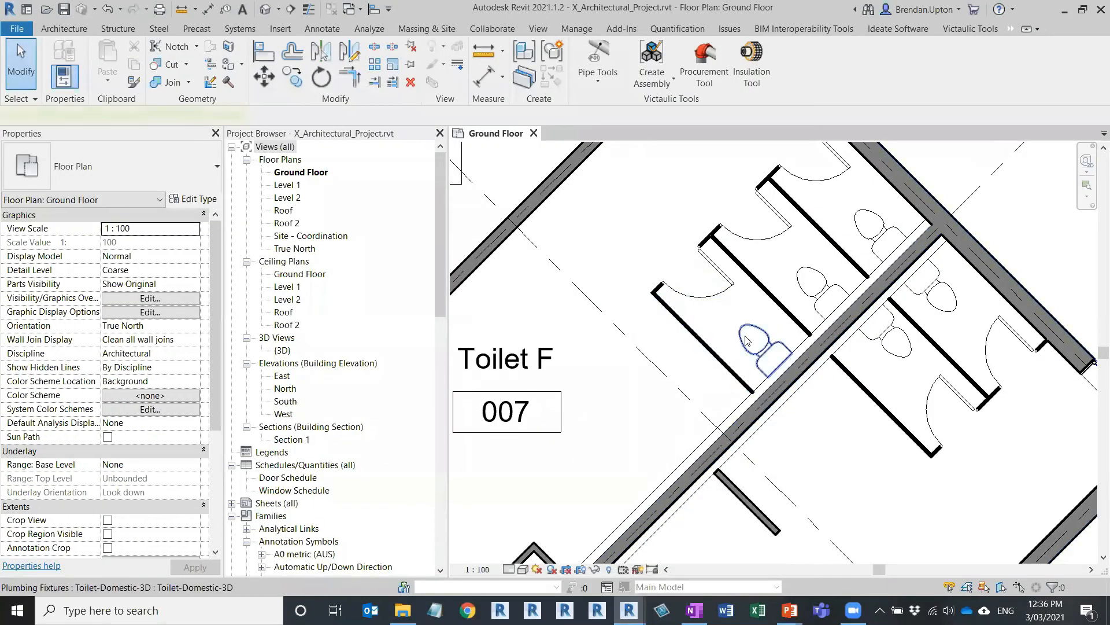
Step: Select the toilet beside the Toilet F label on the Ground Floor plan
click(740, 340)
Step: Delete the Toilet F toilet, save the architectural model, and reload its link in the MEP project
key(Escape)
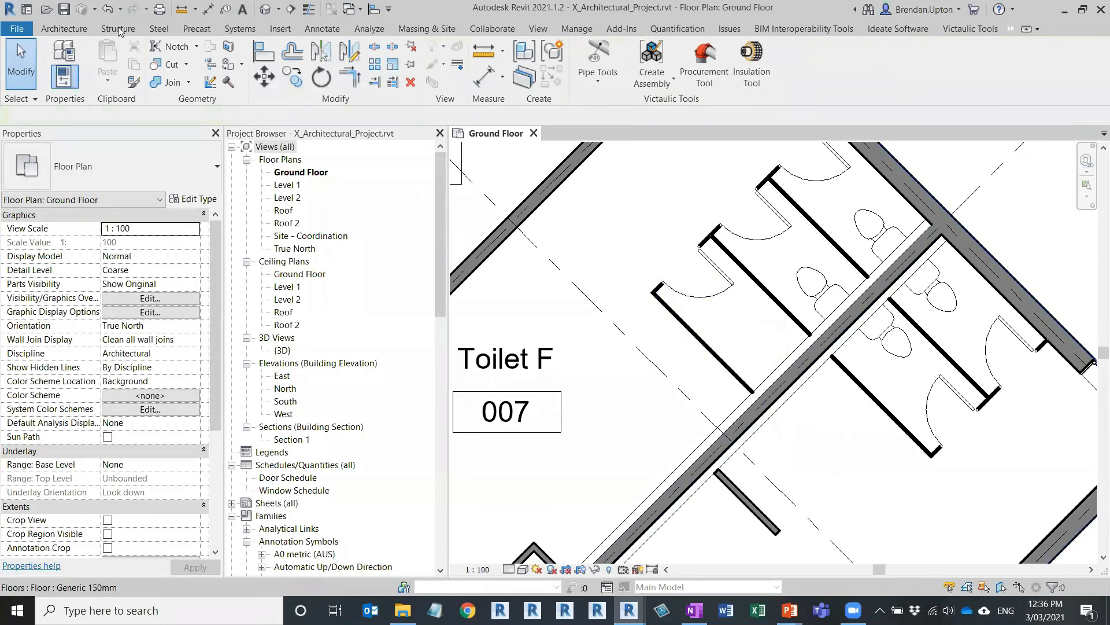
click(63, 10)
mouse_move(629, 610)
click(616, 514)
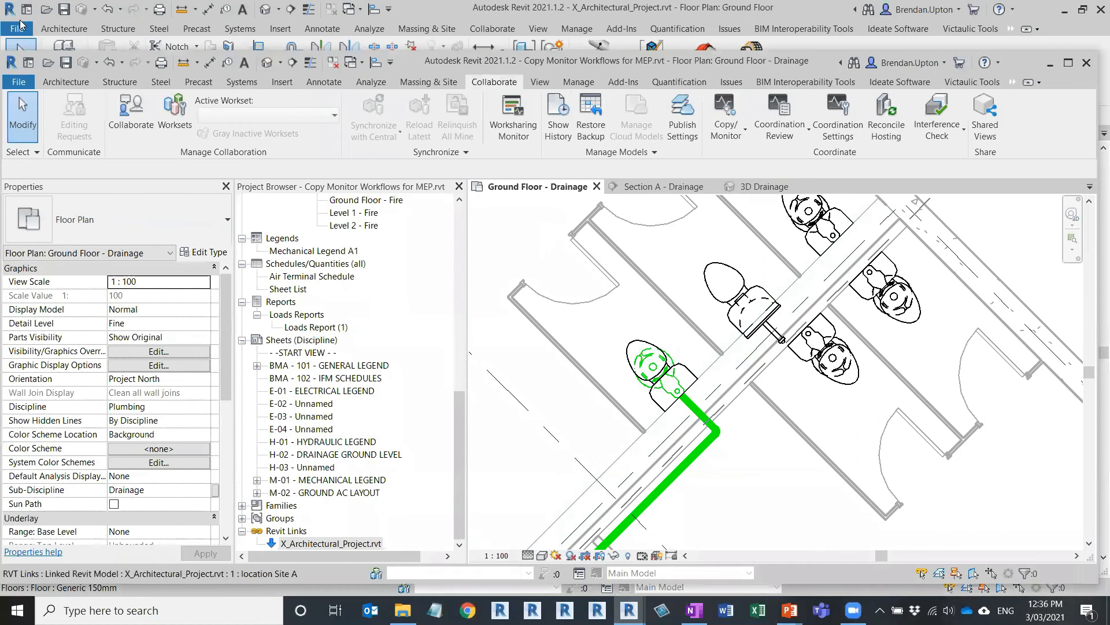
right_click(332, 544)
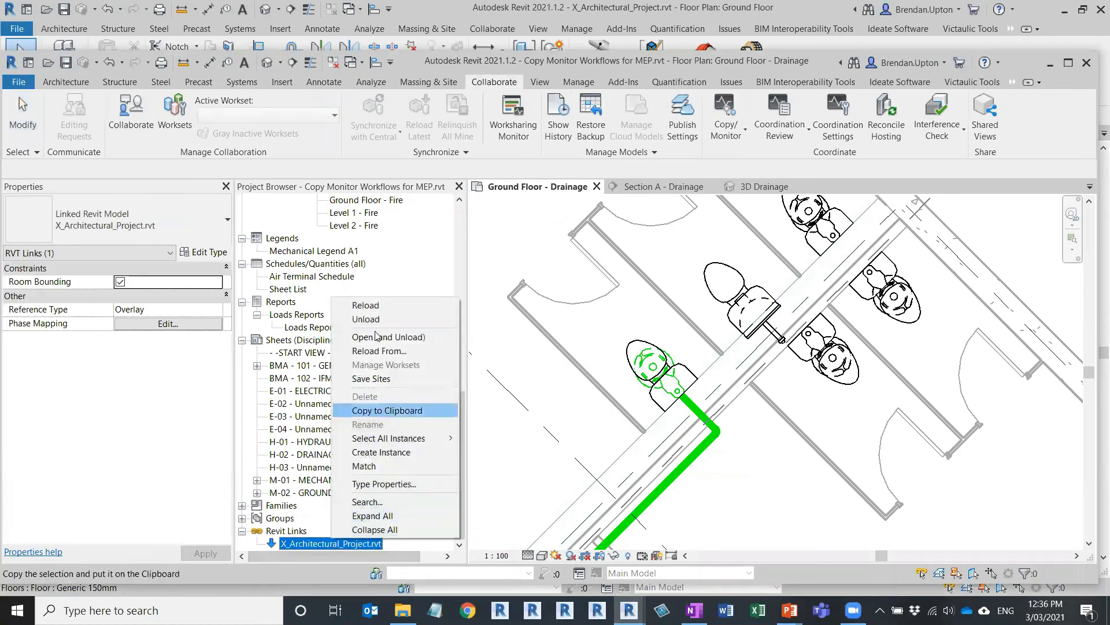
click(370, 306)
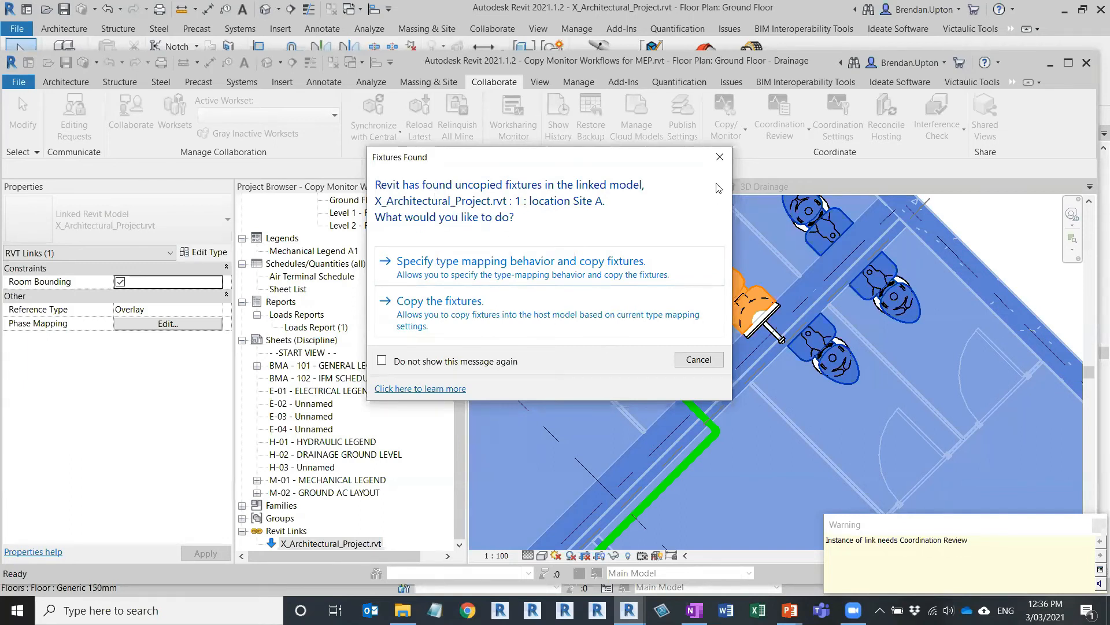
Step: Dismiss the Fixtures Found prompt and warning, then select the water closet and its drain pipe
click(720, 157)
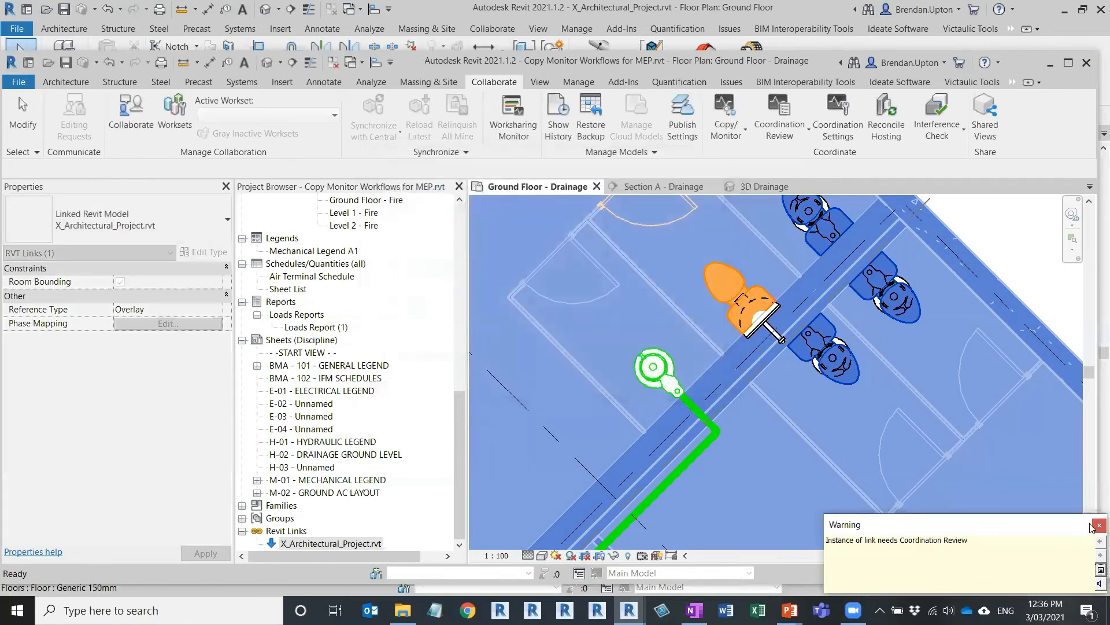
click(1098, 525)
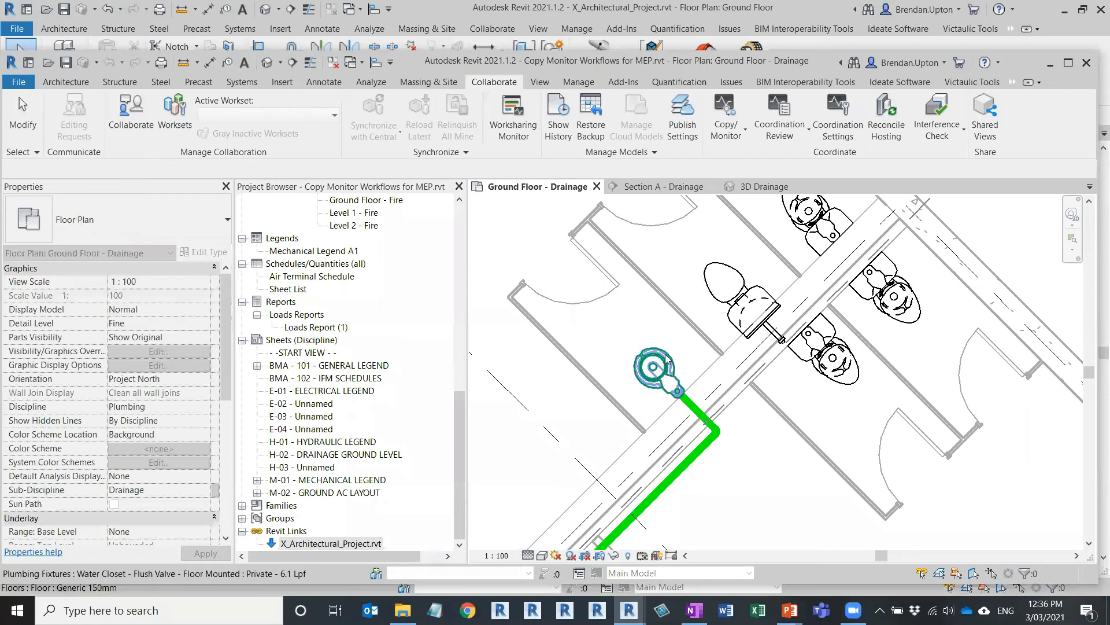
click(653, 370)
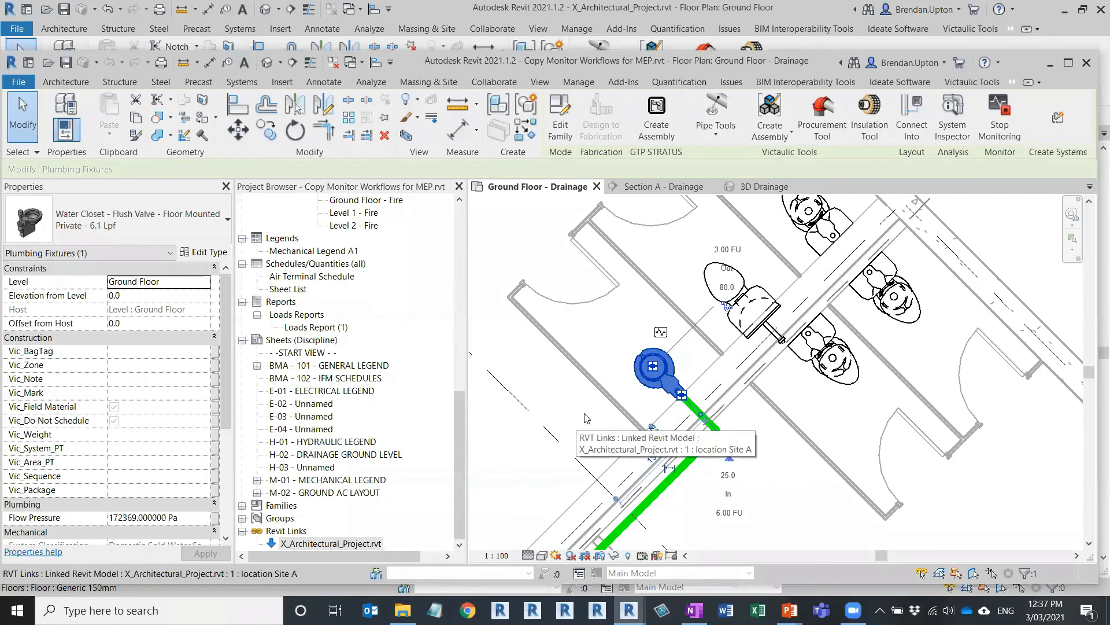
click(692, 461)
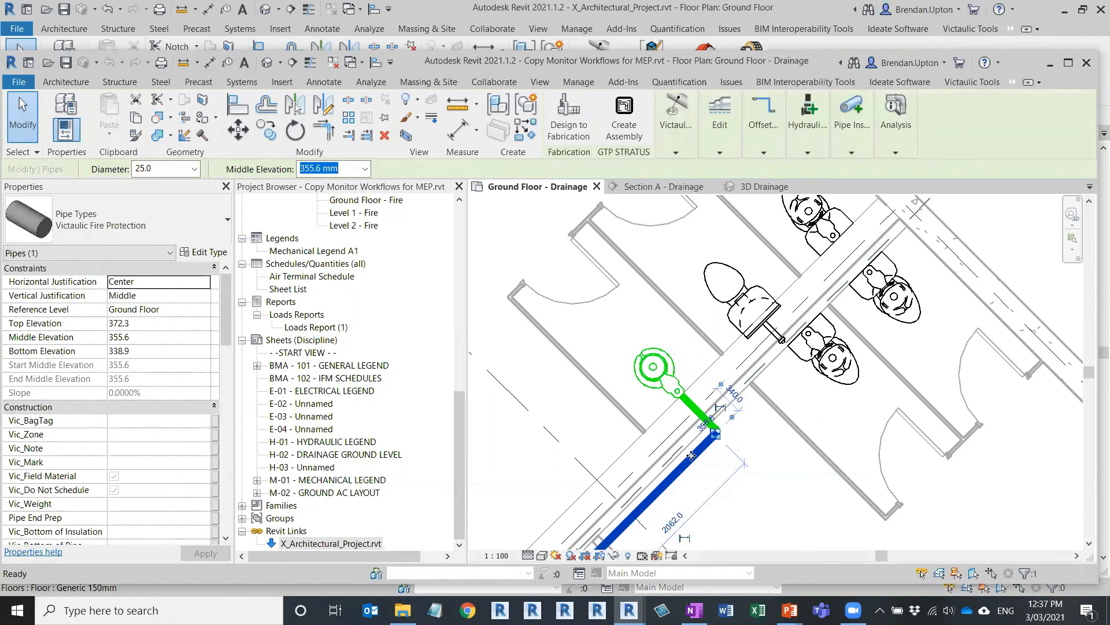
Step: Clear the selection and open Coordination Review for the linked architectural model
key(Escape)
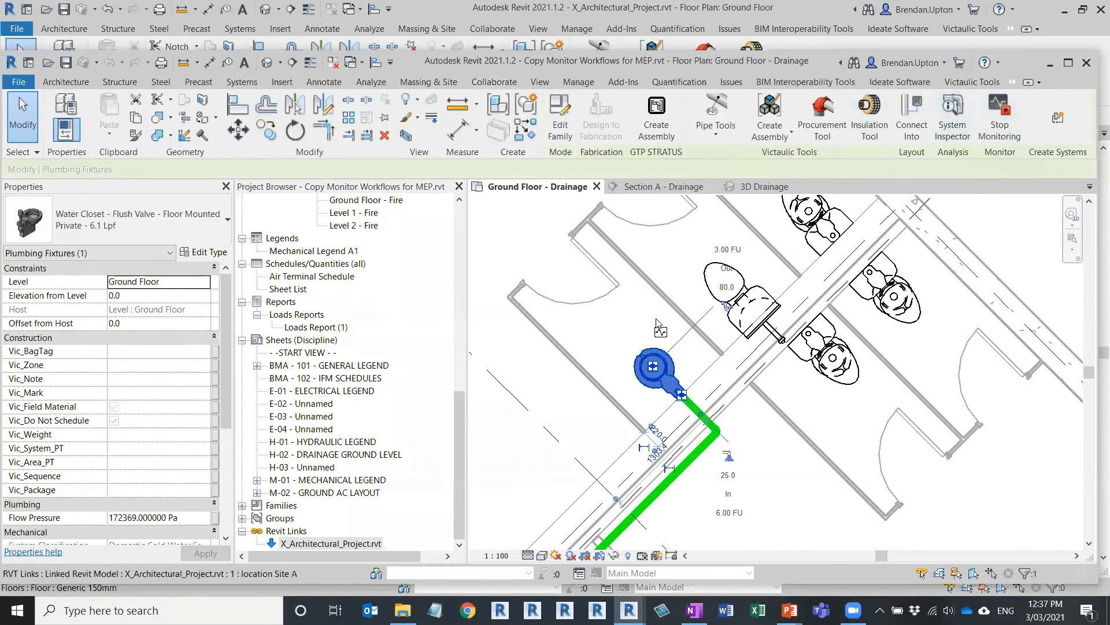
click(679, 304)
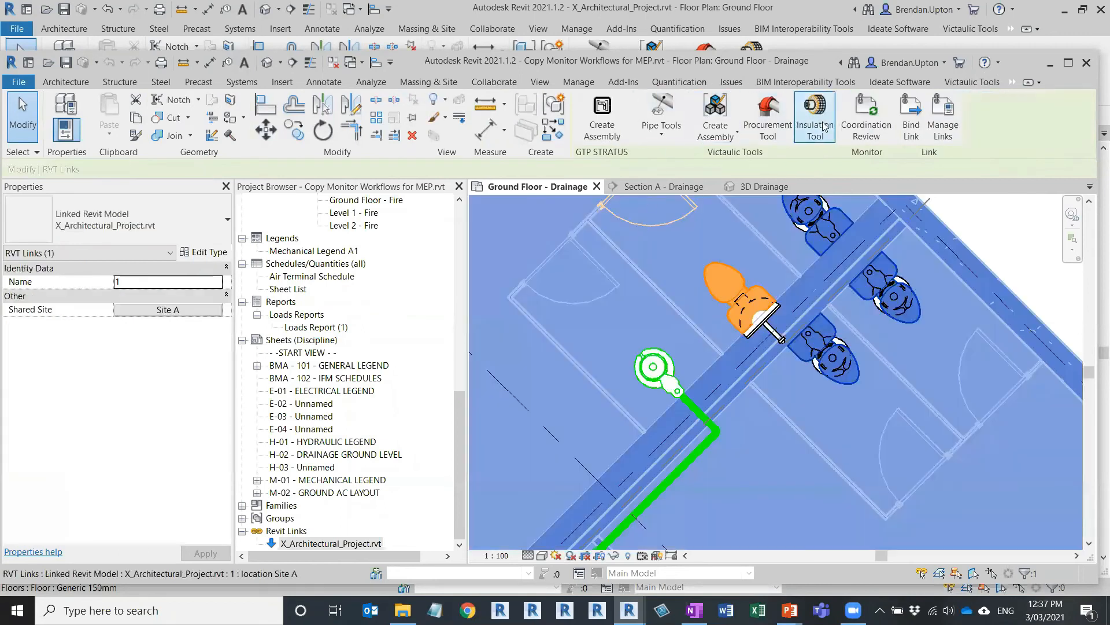
click(863, 122)
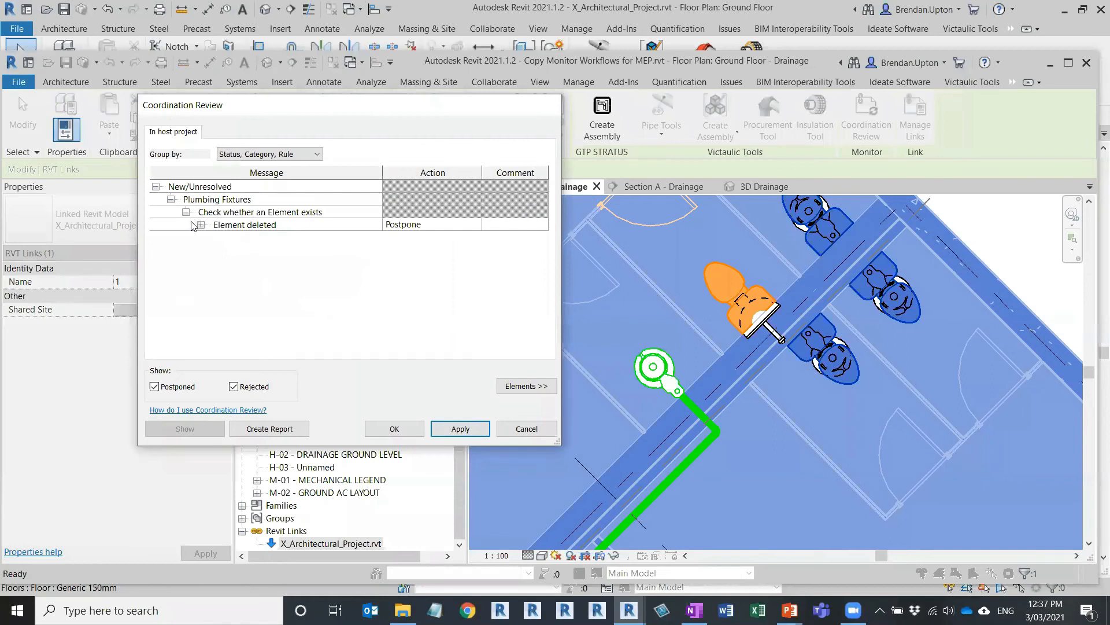
Step: Expand the Coordination Review tree down to the Plumbing Fixtures Element deleted entry
click(200, 225)
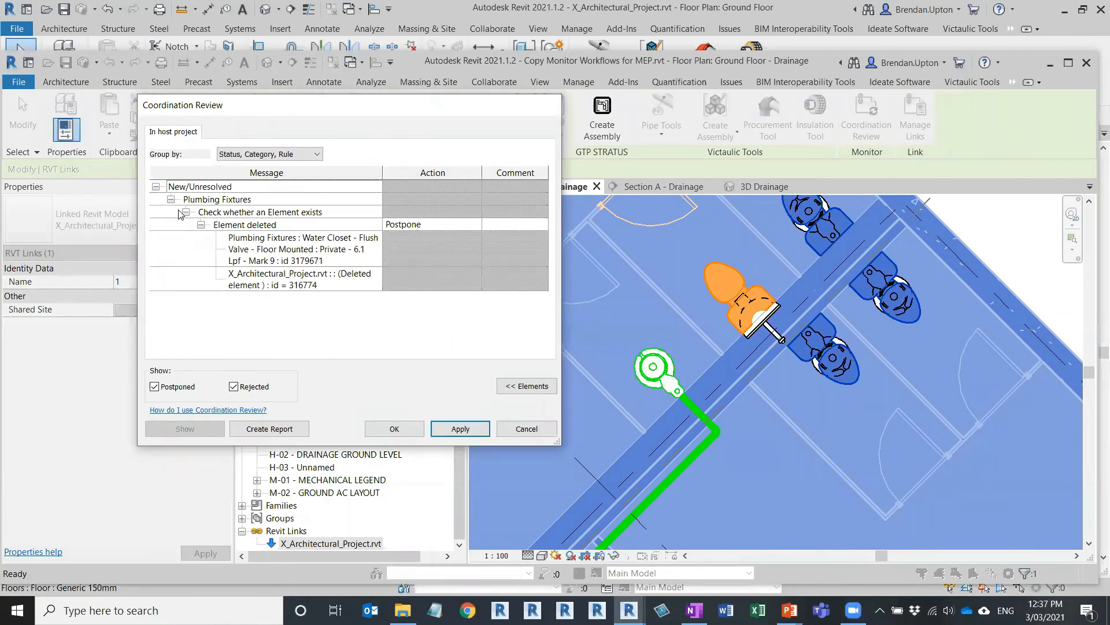
click(186, 213)
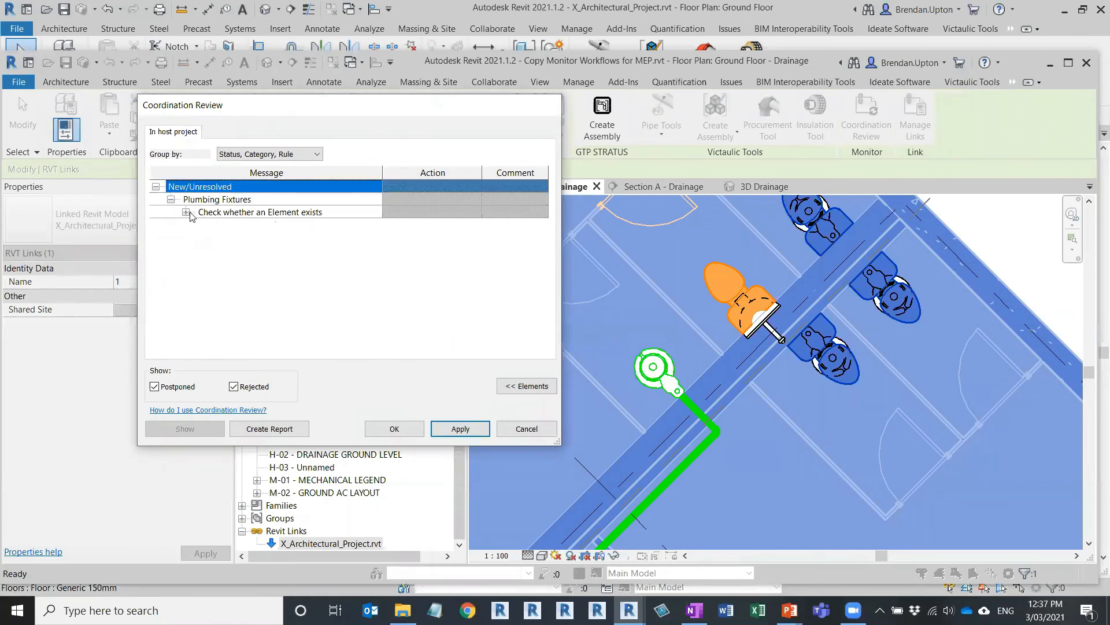
click(192, 214)
click(186, 212)
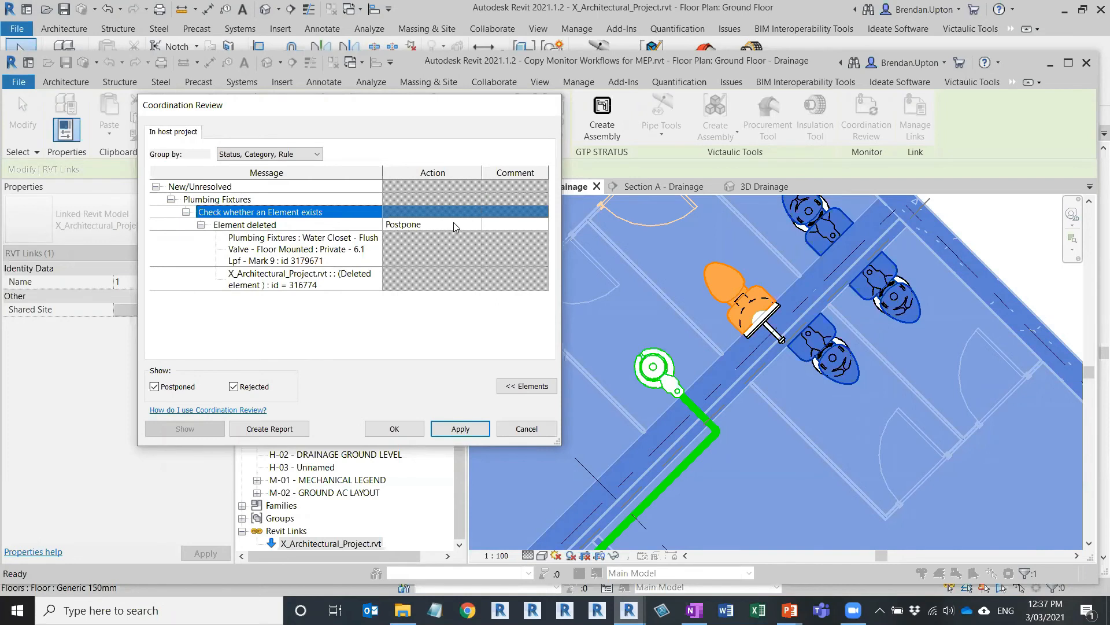
Step: Keep Postpone as the Element deleted action, confirm with OK, and check the water closet
click(472, 225)
click(475, 225)
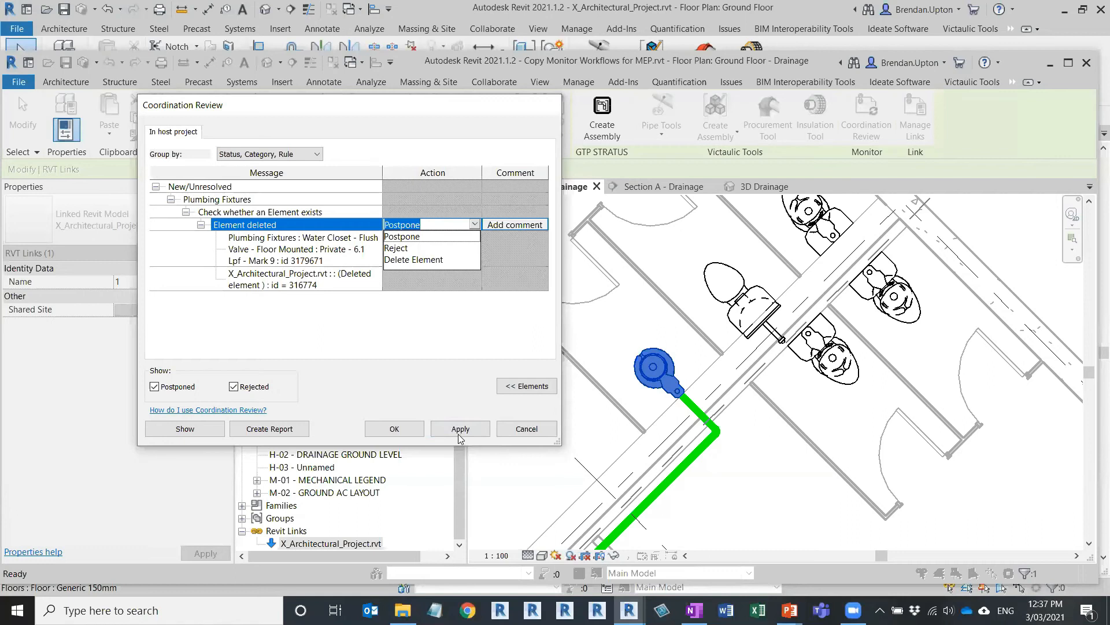
click(404, 431)
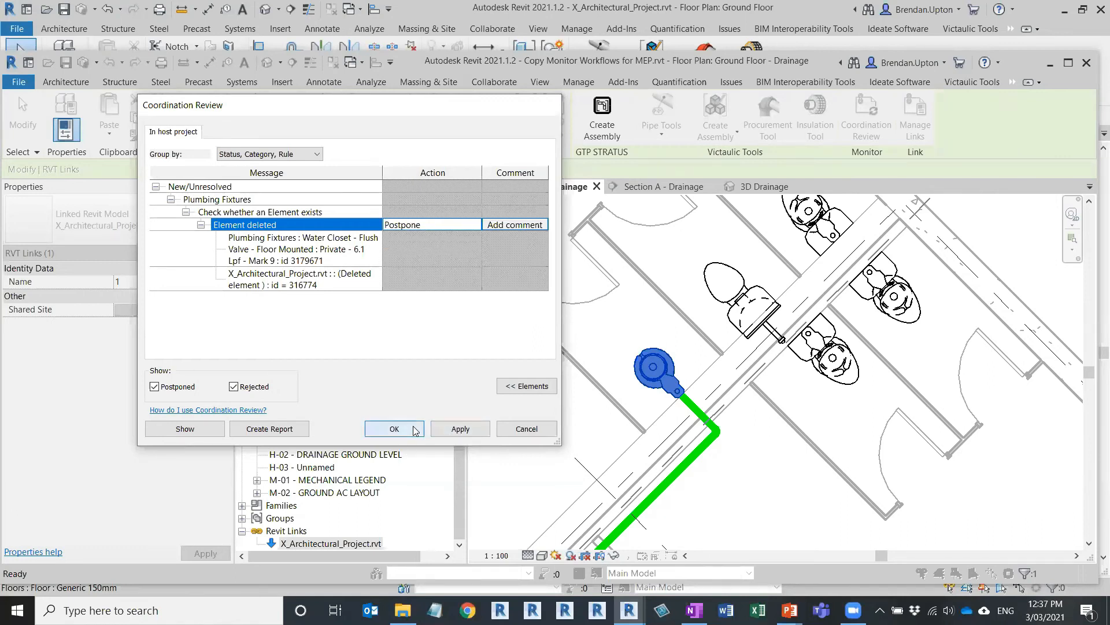
click(414, 430)
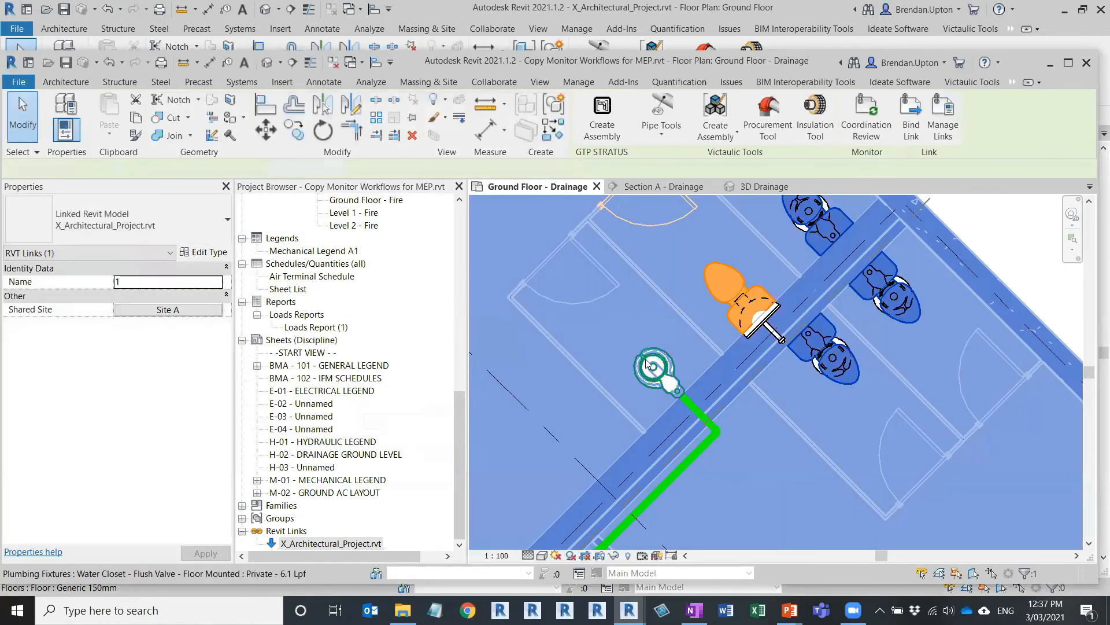
click(645, 387)
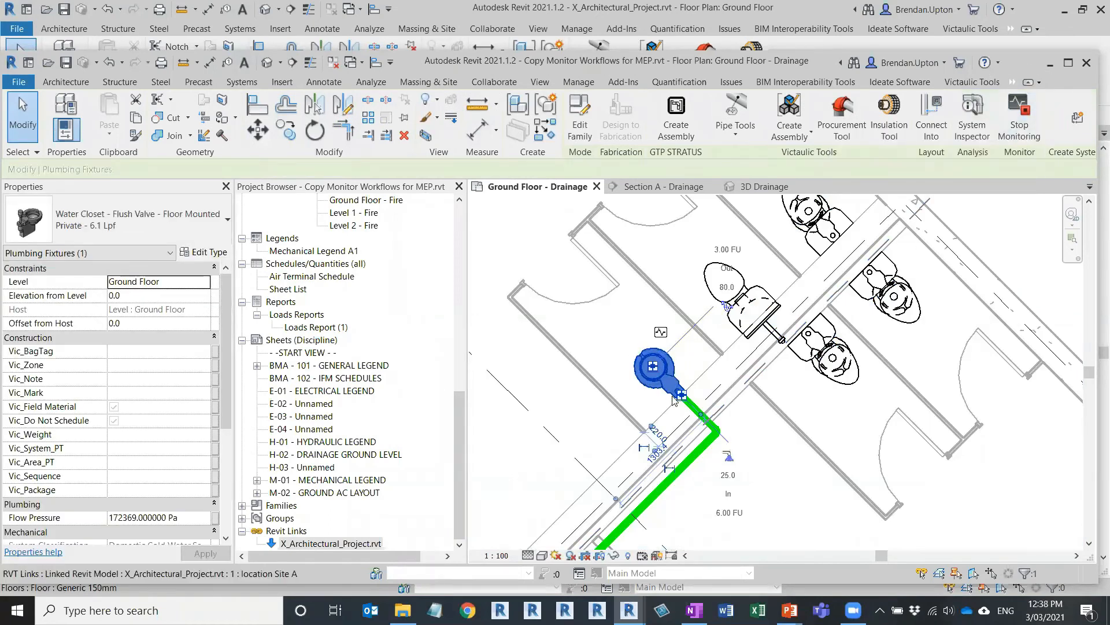
key(Escape)
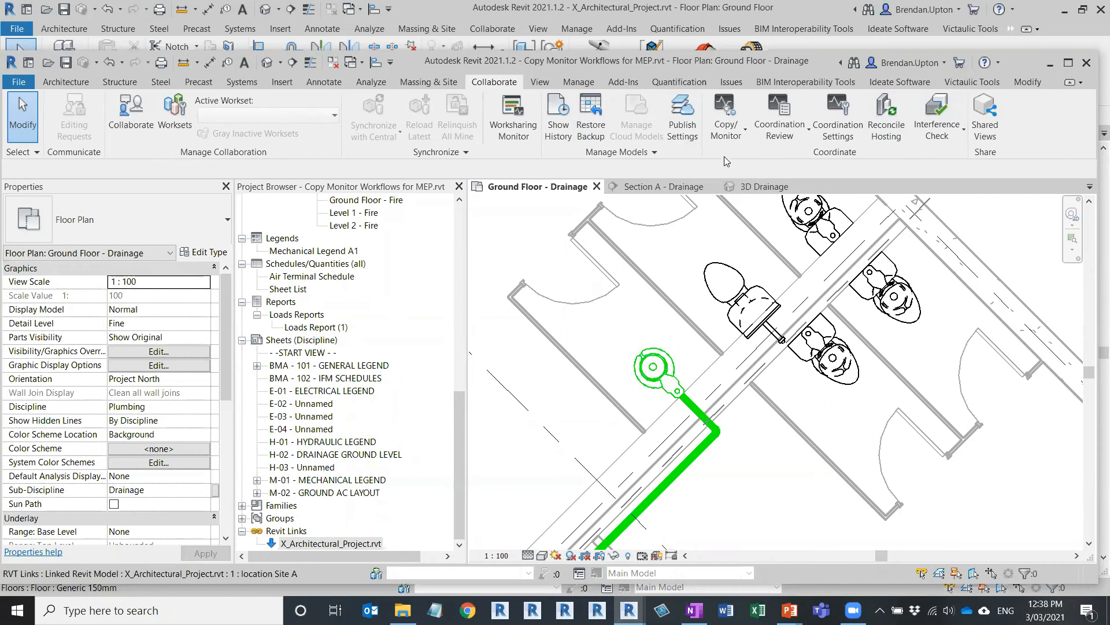
Step: Reopen Coordination Review for the linked model and expand the Element deleted item
click(650, 258)
click(834, 133)
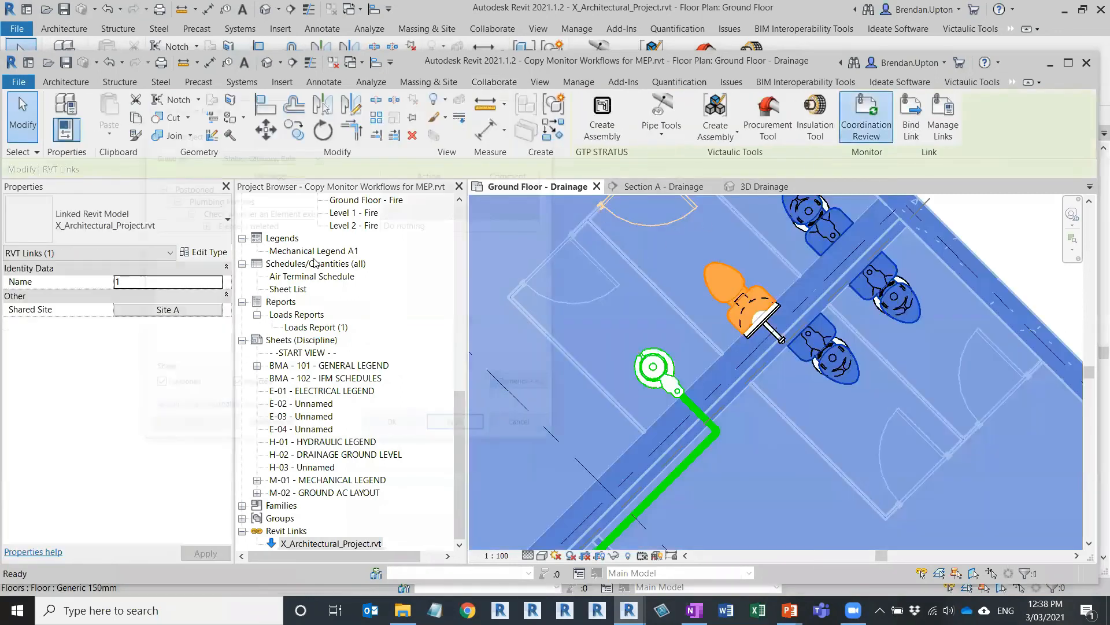
click(236, 230)
click(200, 225)
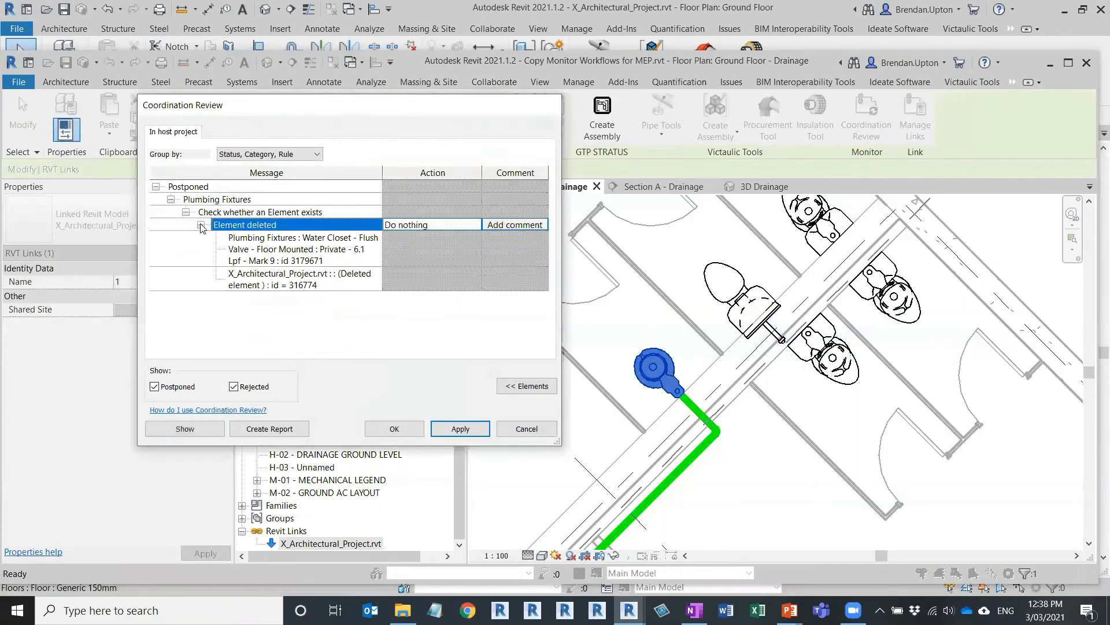
Step: Set its action to Delete Element, apply it, and close the review
click(458, 225)
click(475, 225)
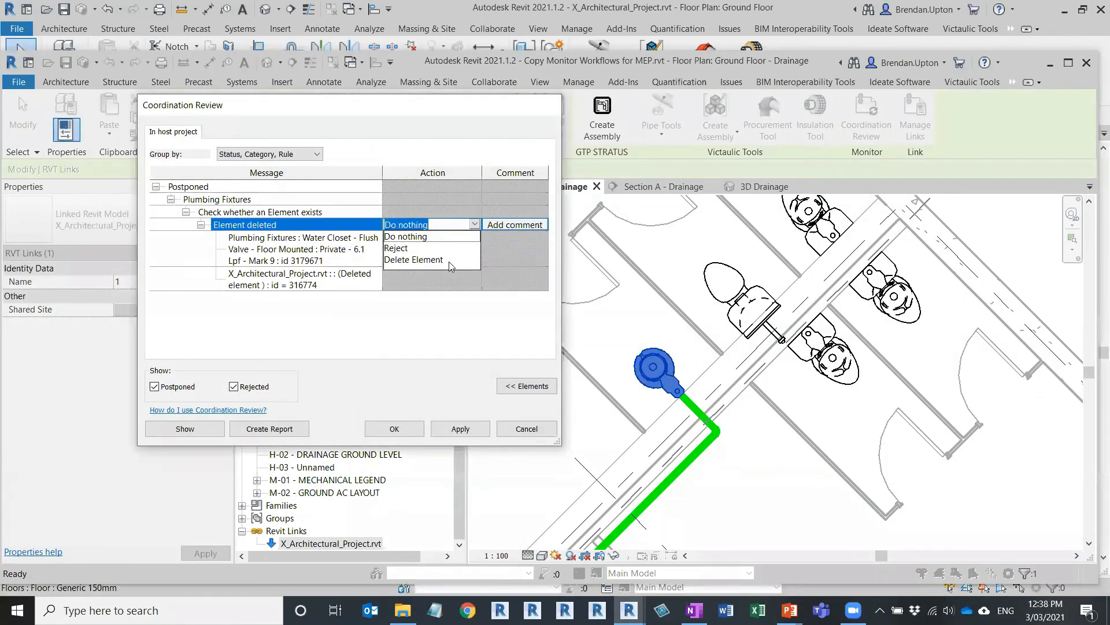
click(418, 260)
click(459, 429)
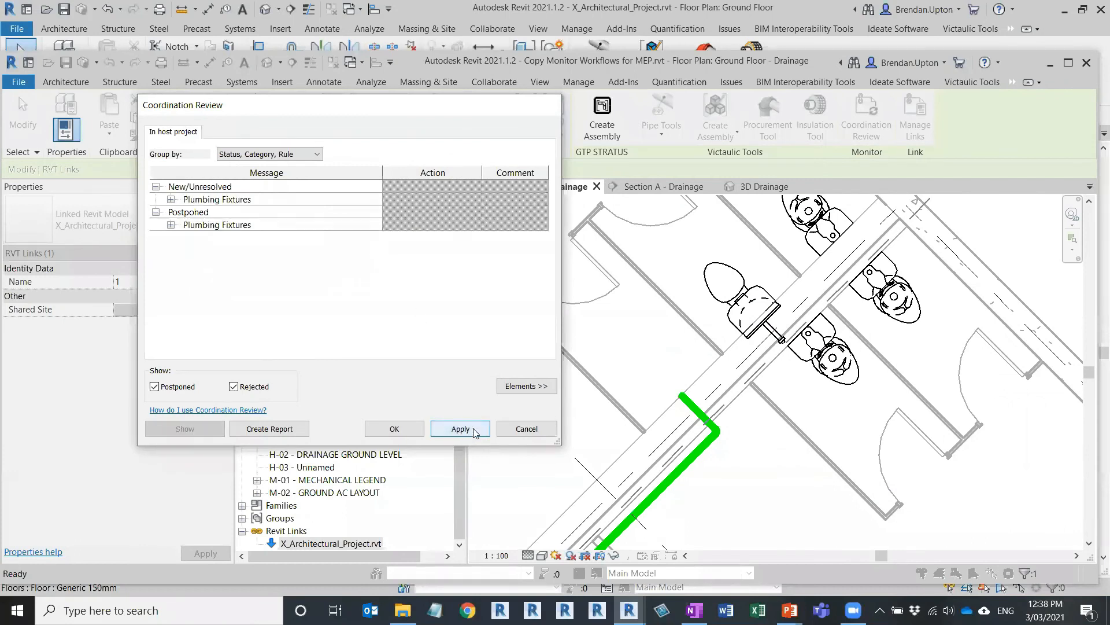
click(394, 429)
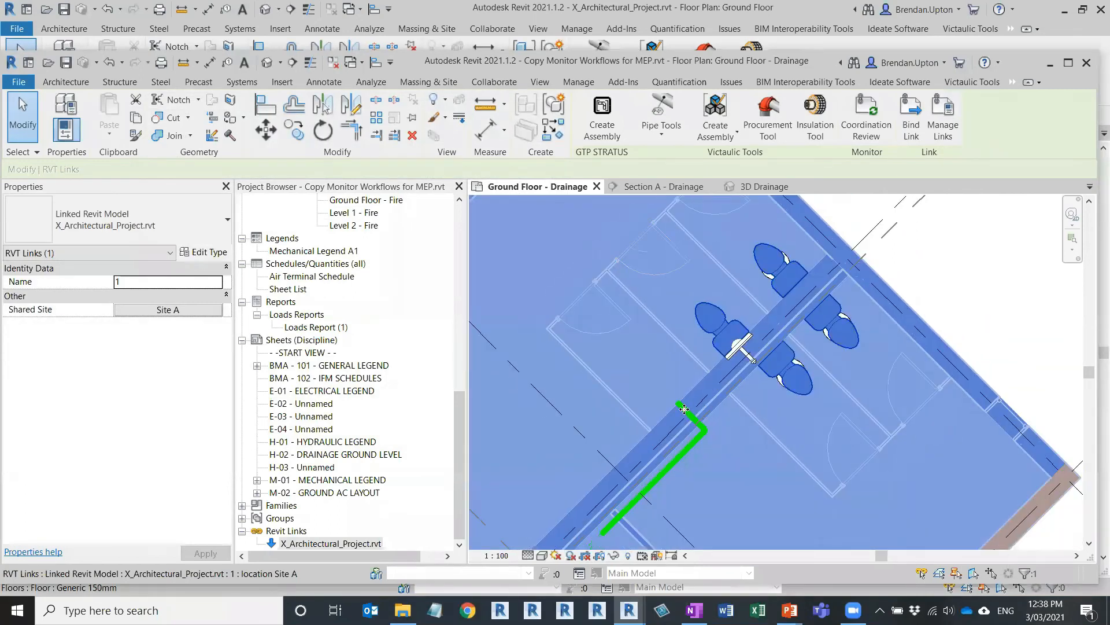
scroll(679, 421, up, 2)
key(Escape)
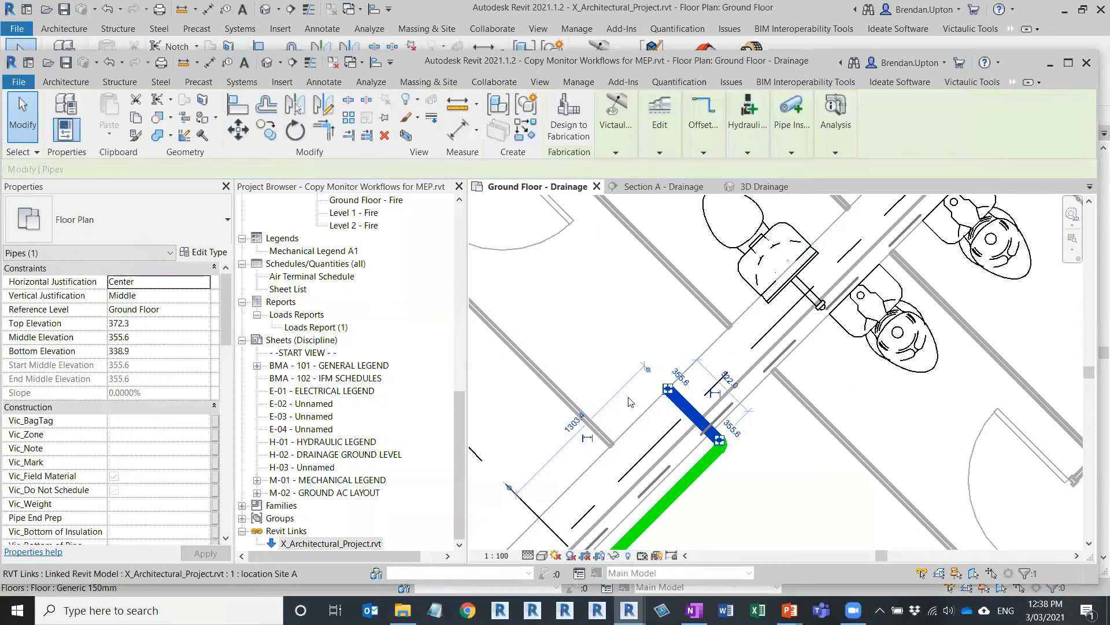
key(Escape)
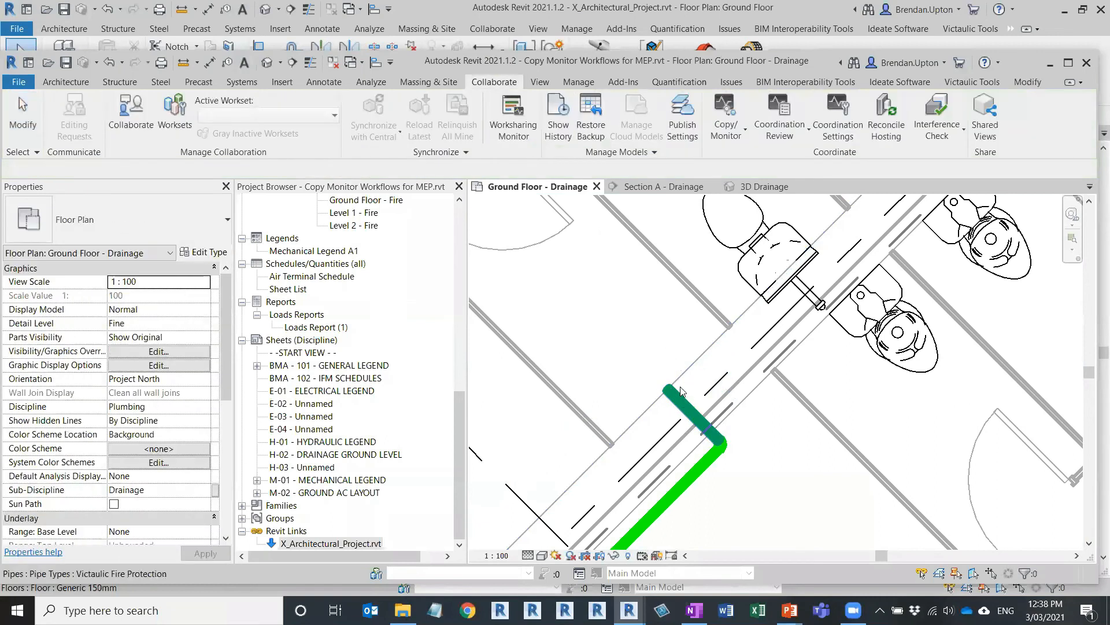
scroll(682, 392, down, 2)
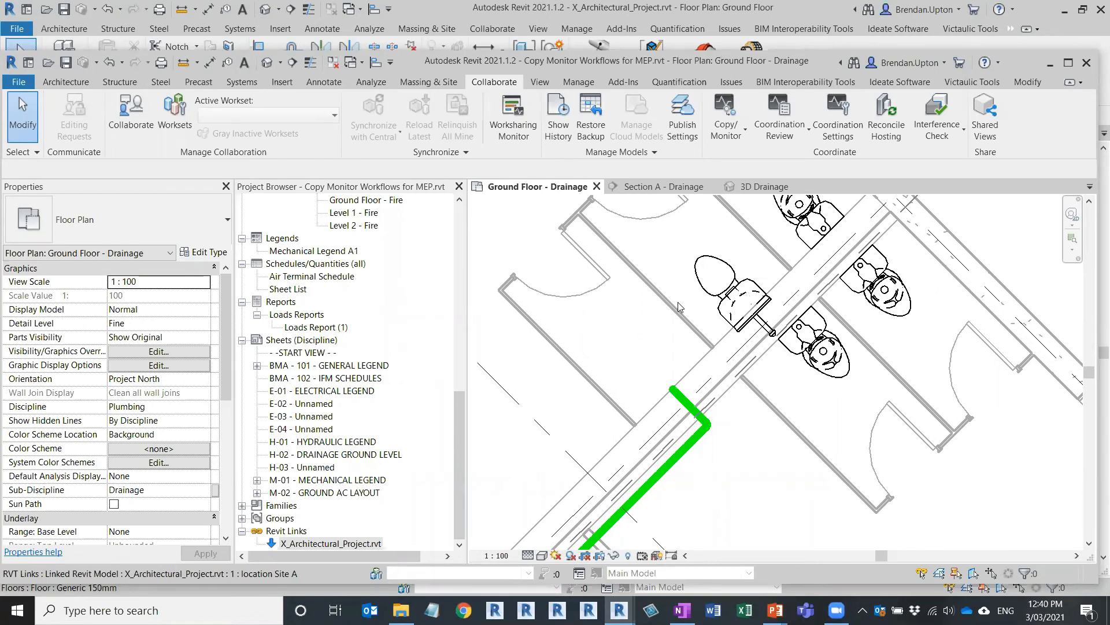
Step: Inspect the linked model and a water closet, then open Visibility/Graphic Overrides with VG
click(816, 214)
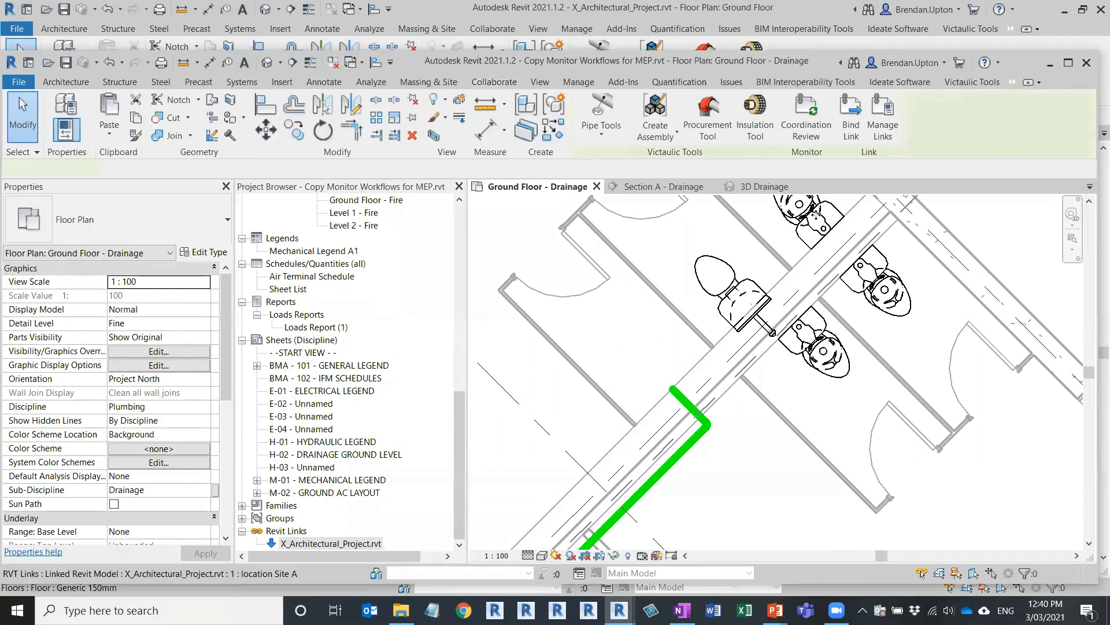
key(Escape)
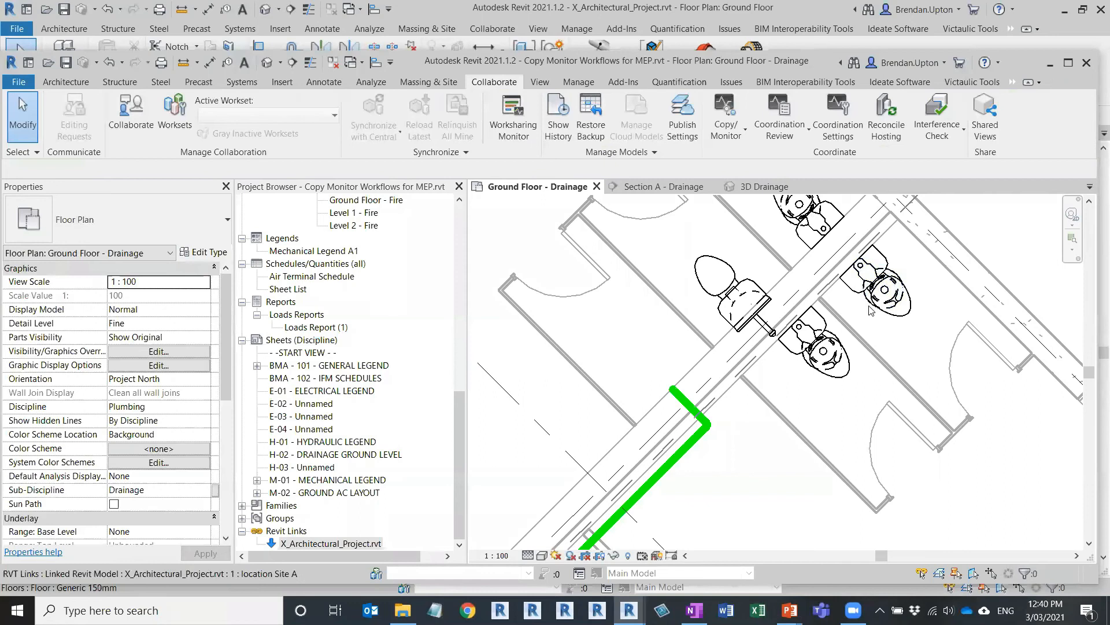
click(871, 310)
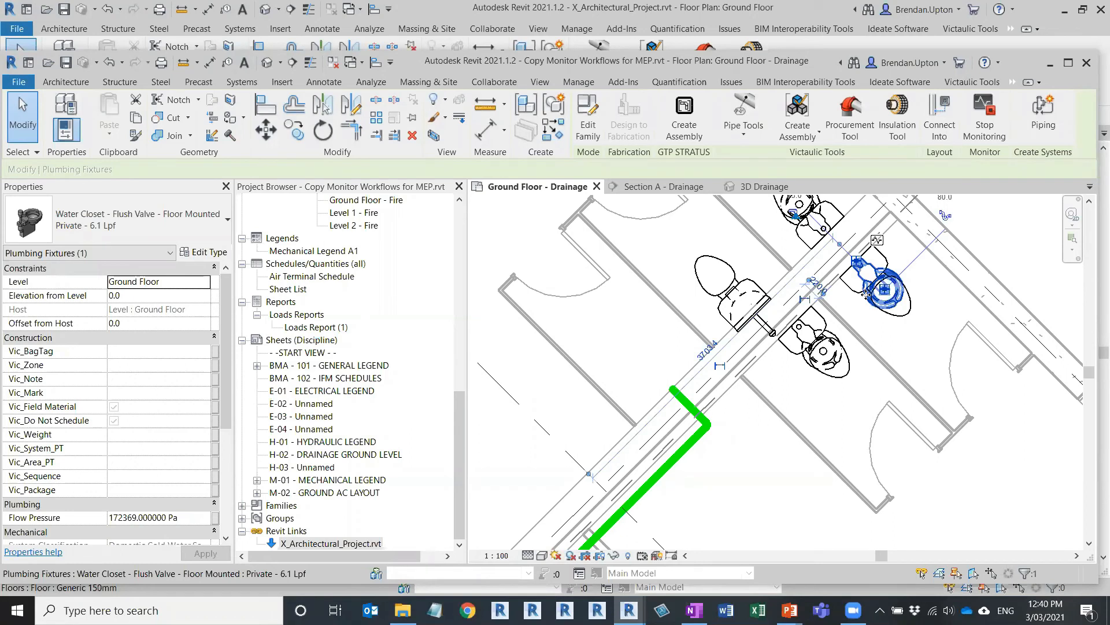
click(628, 381)
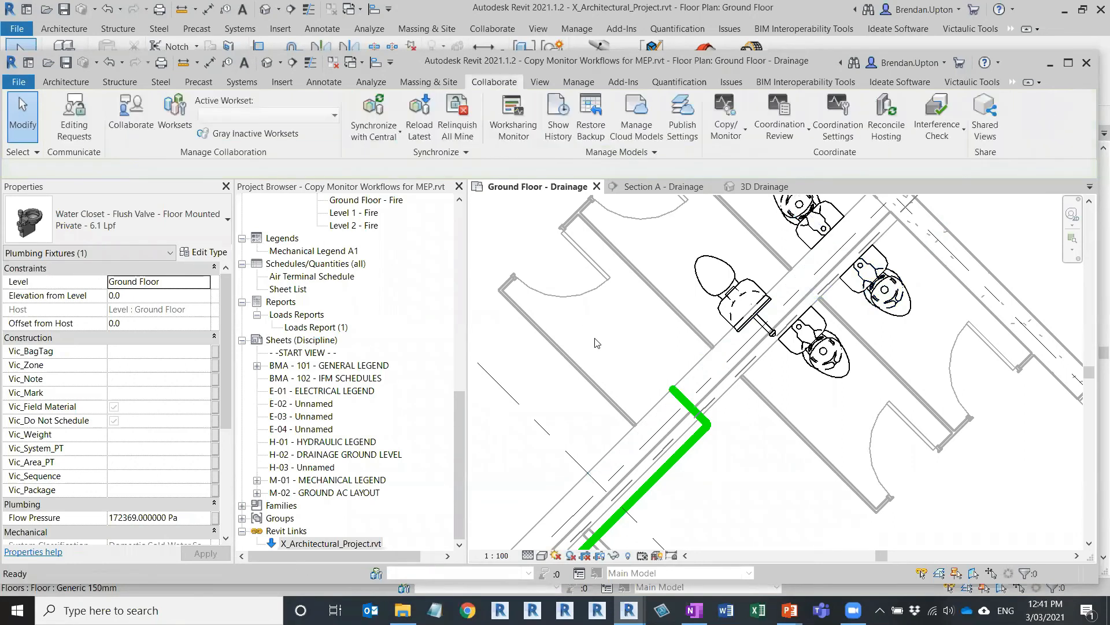
key(v)
key(g)
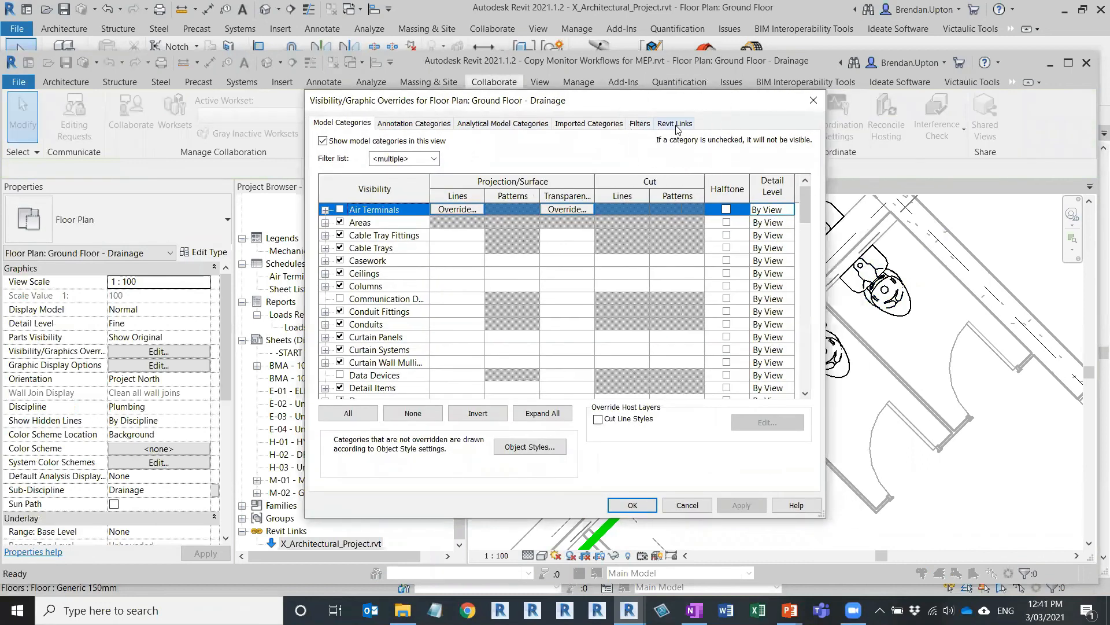
Step: On the Revit Links tab, confirm the architectural link displays By Host View, then cancel without changes
click(677, 124)
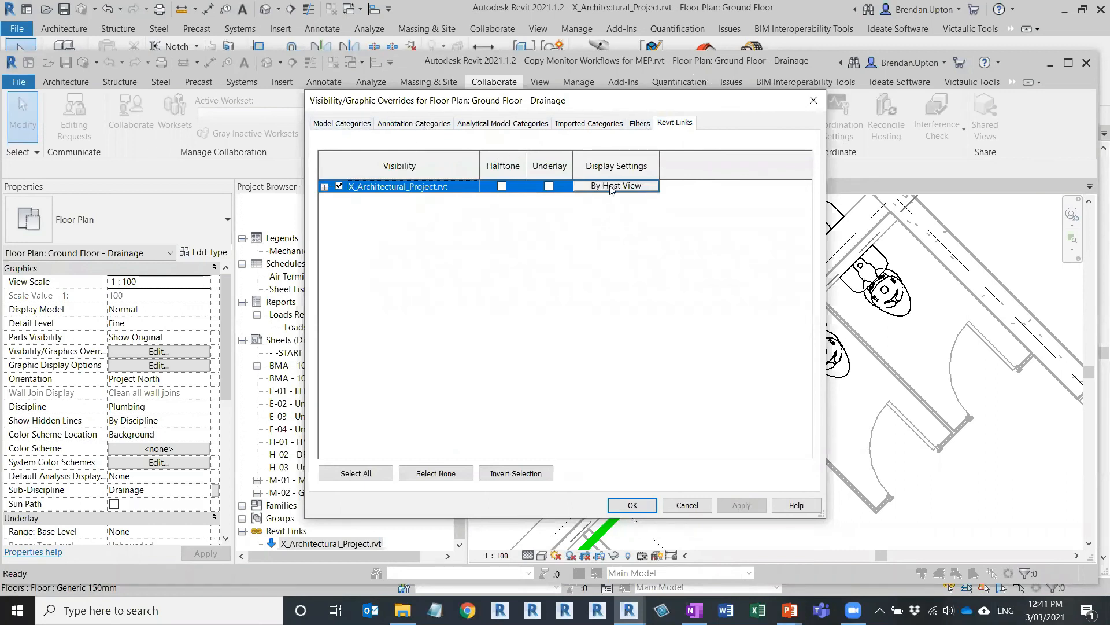
click(363, 127)
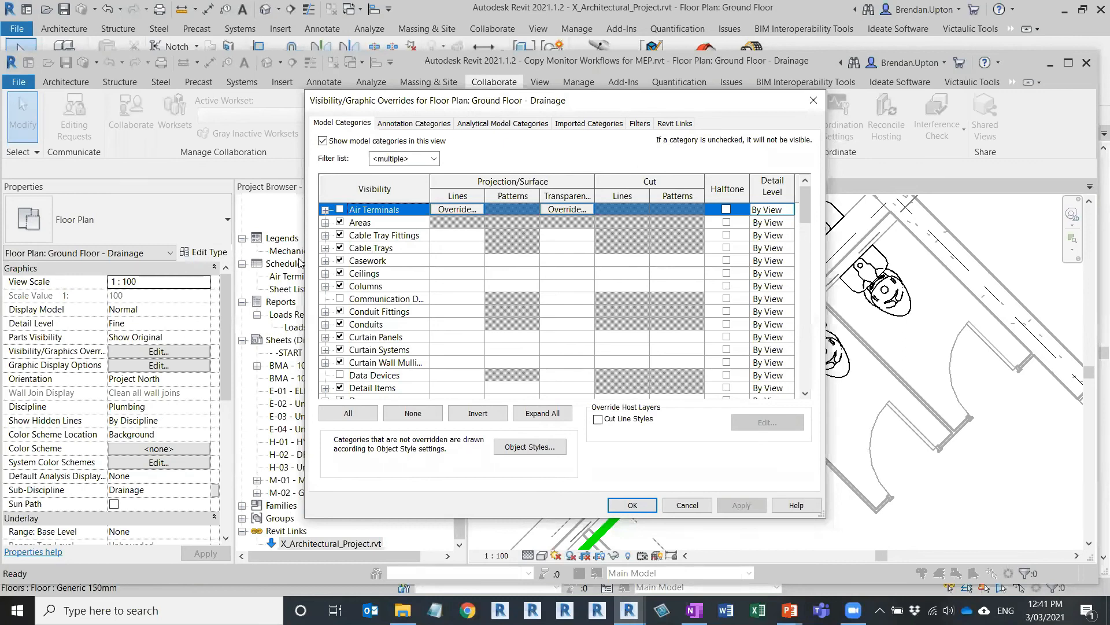
click(675, 123)
click(615, 190)
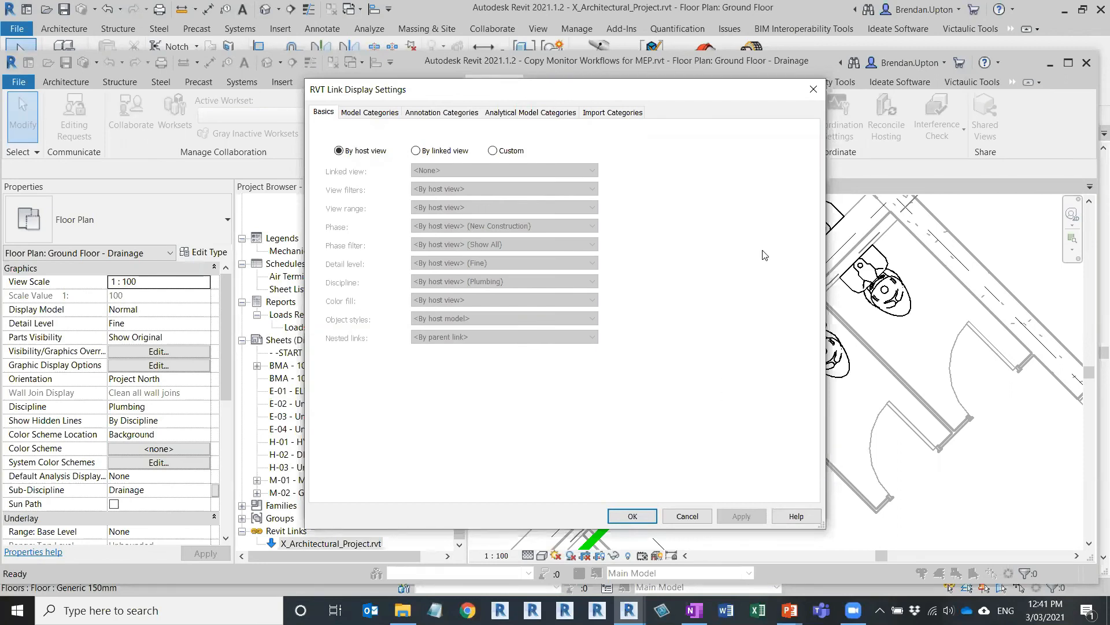
click(816, 91)
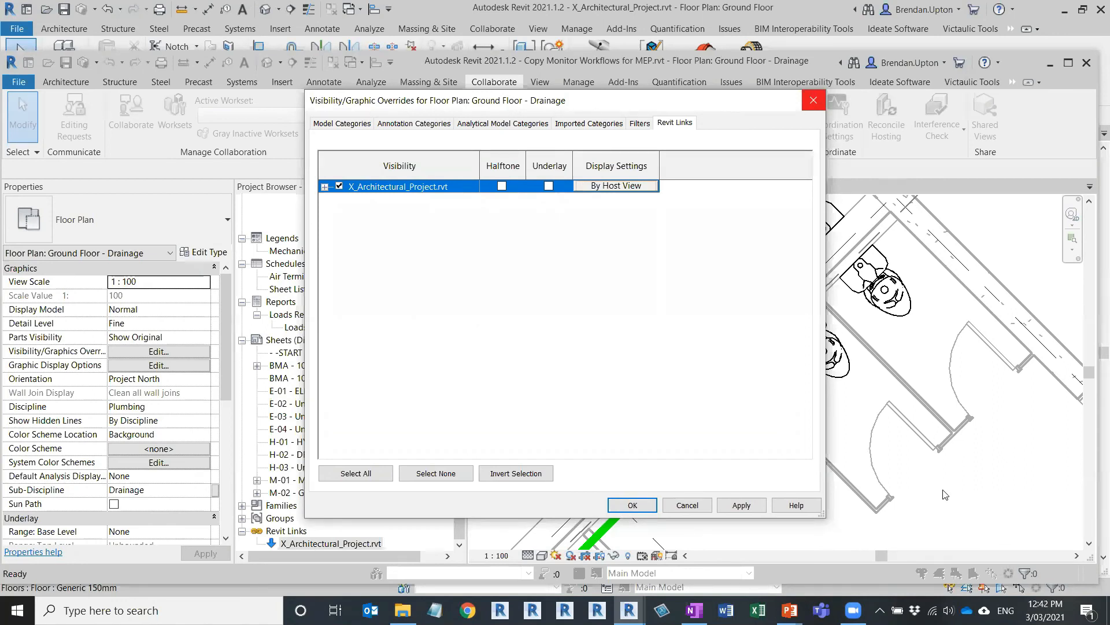
click(690, 506)
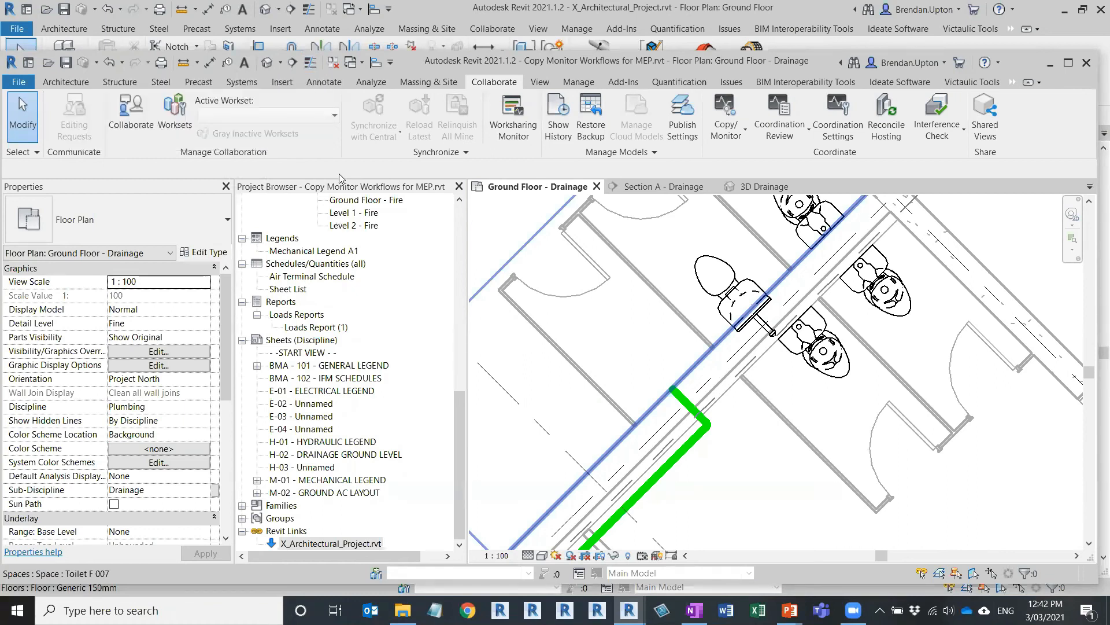
Step: Switch through the Annotate and Analyze tabs to show the Space Naming tool
click(325, 84)
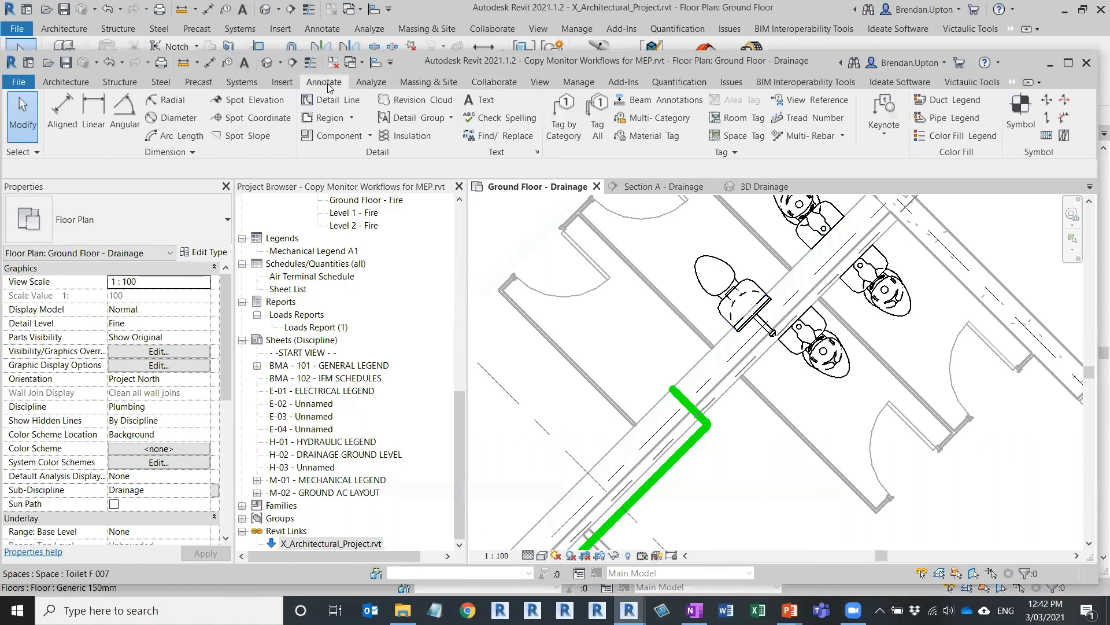
click(372, 82)
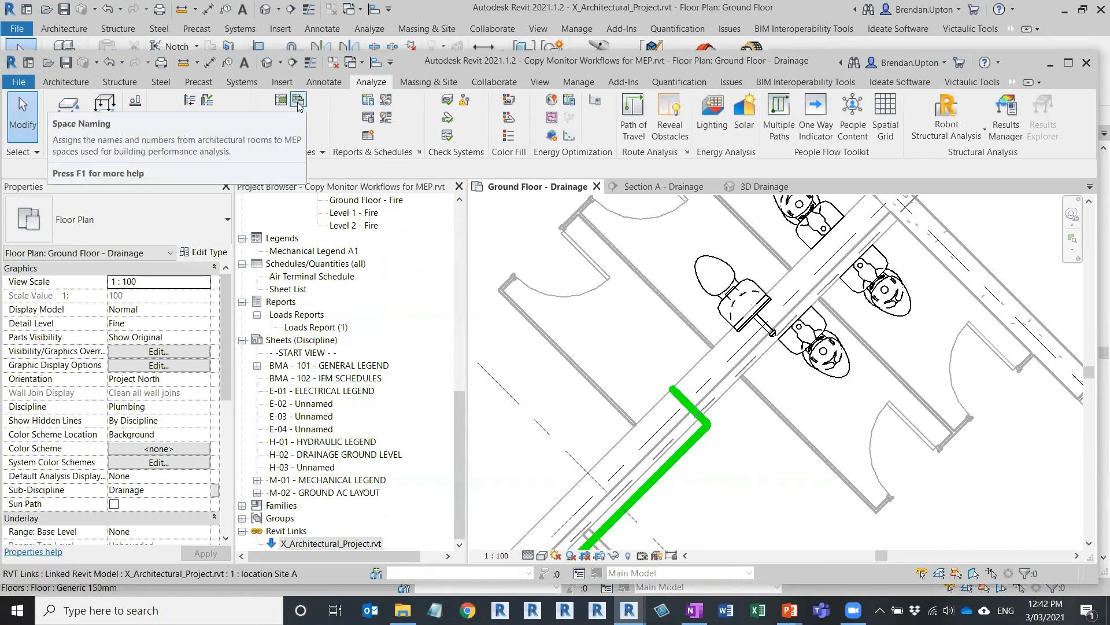
key(ctrl)
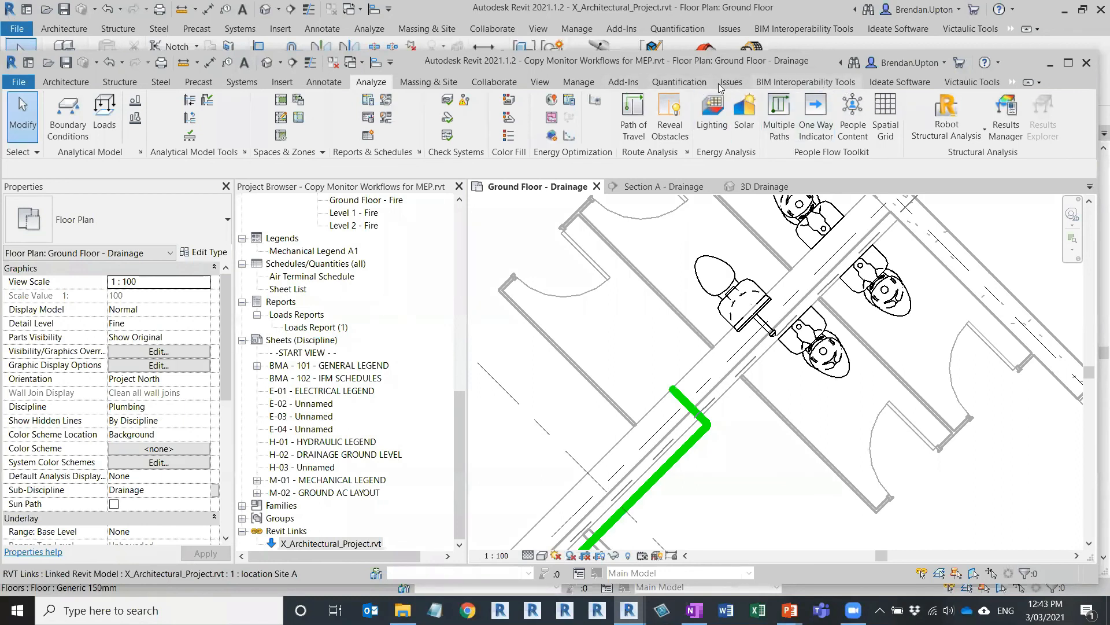
Step: Start Copy/Monitor on the linked architectural model, skipping the save reminder
click(507, 82)
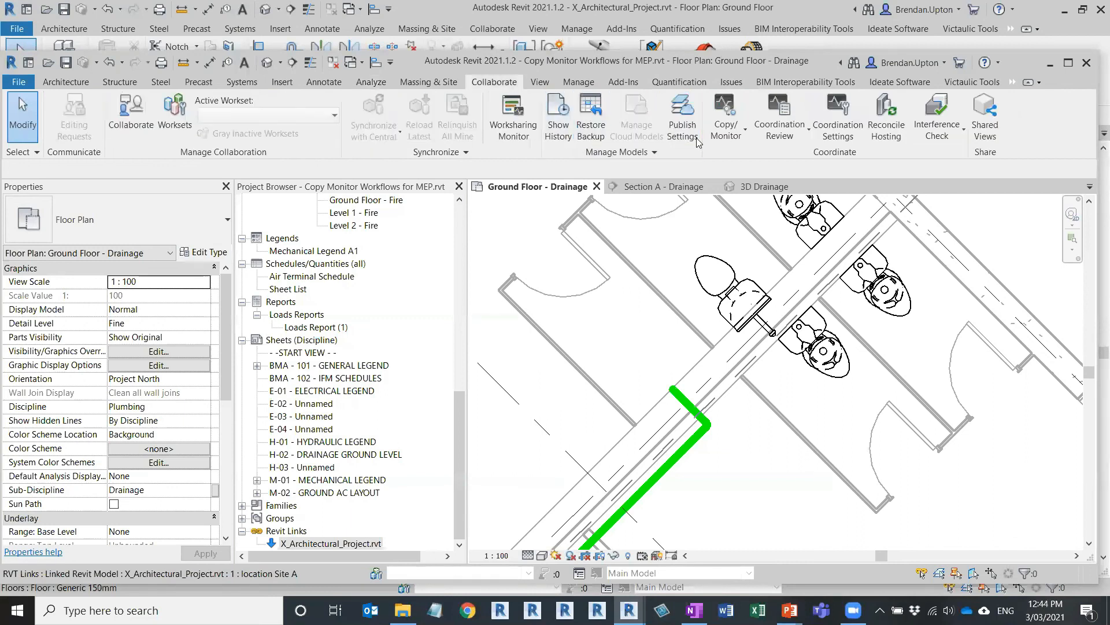
click(724, 130)
click(690, 187)
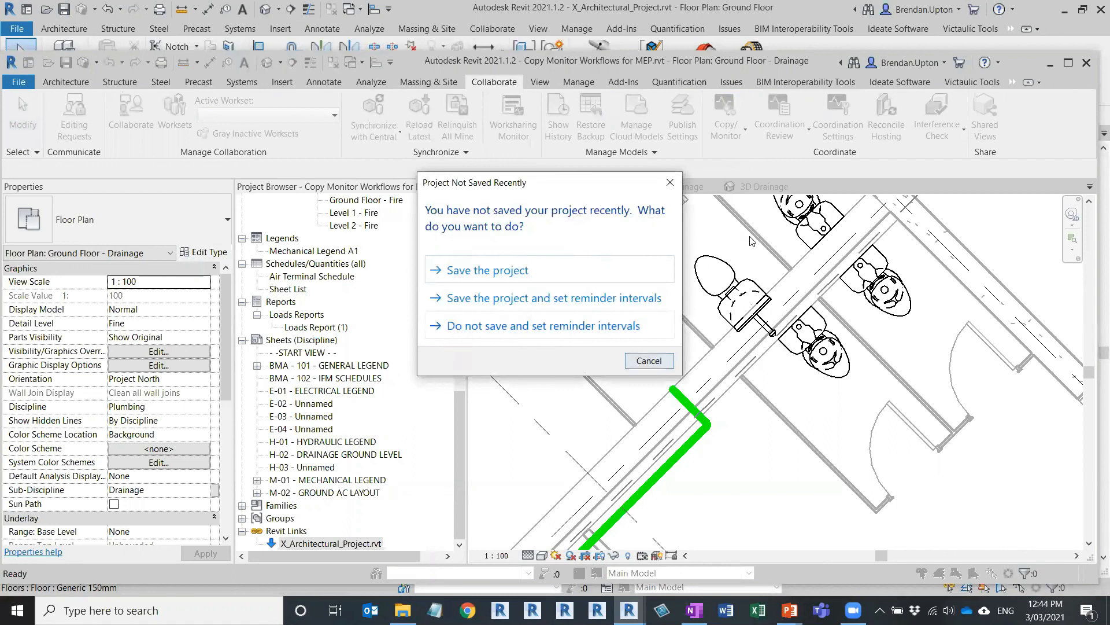
click(649, 361)
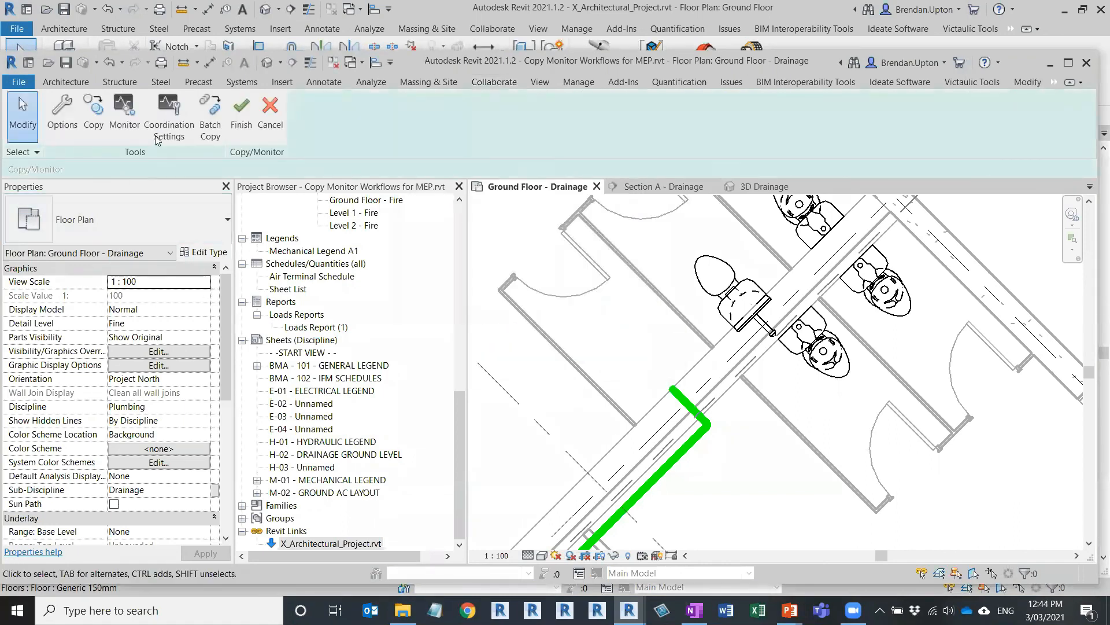
Step: Review Coordination Settings showing Air Terminals copied individually and mapped to the original, then cancel
click(168, 122)
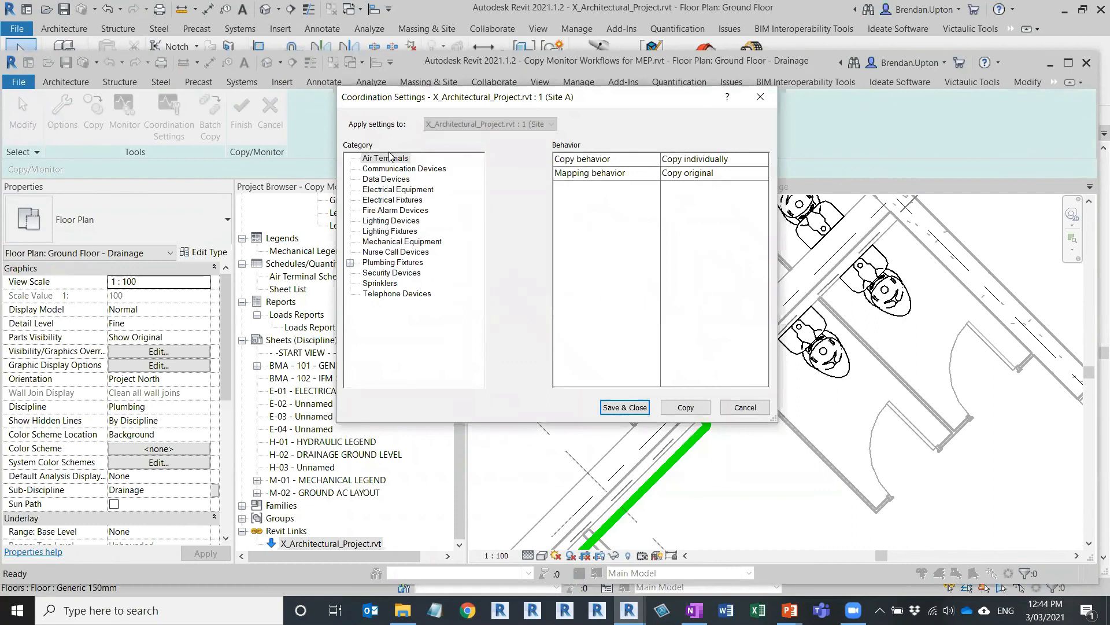
click(383, 293)
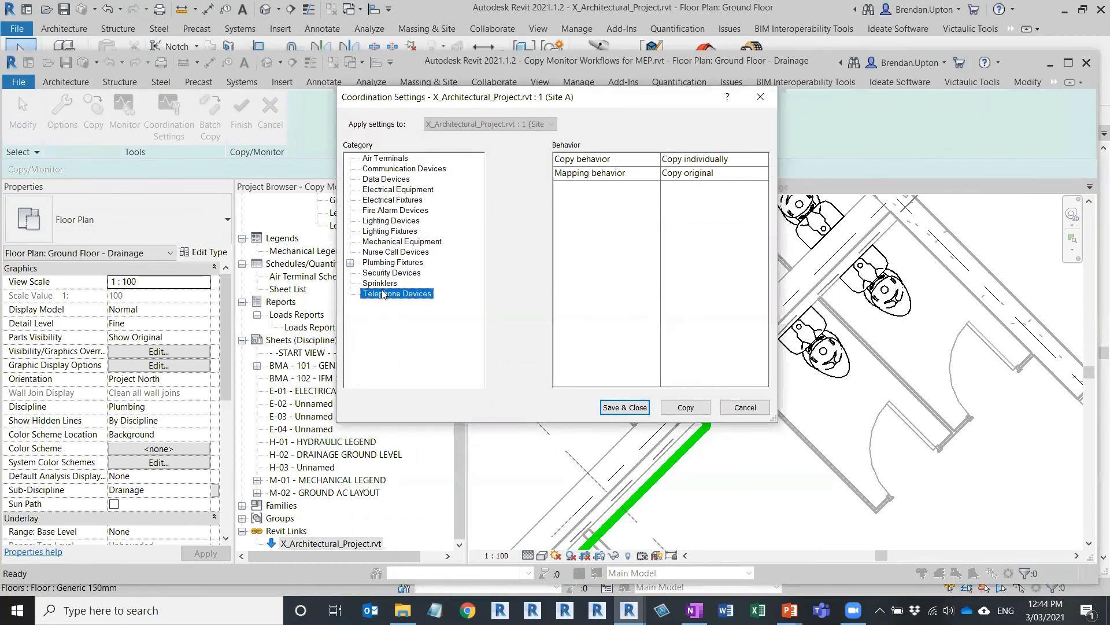
click(377, 158)
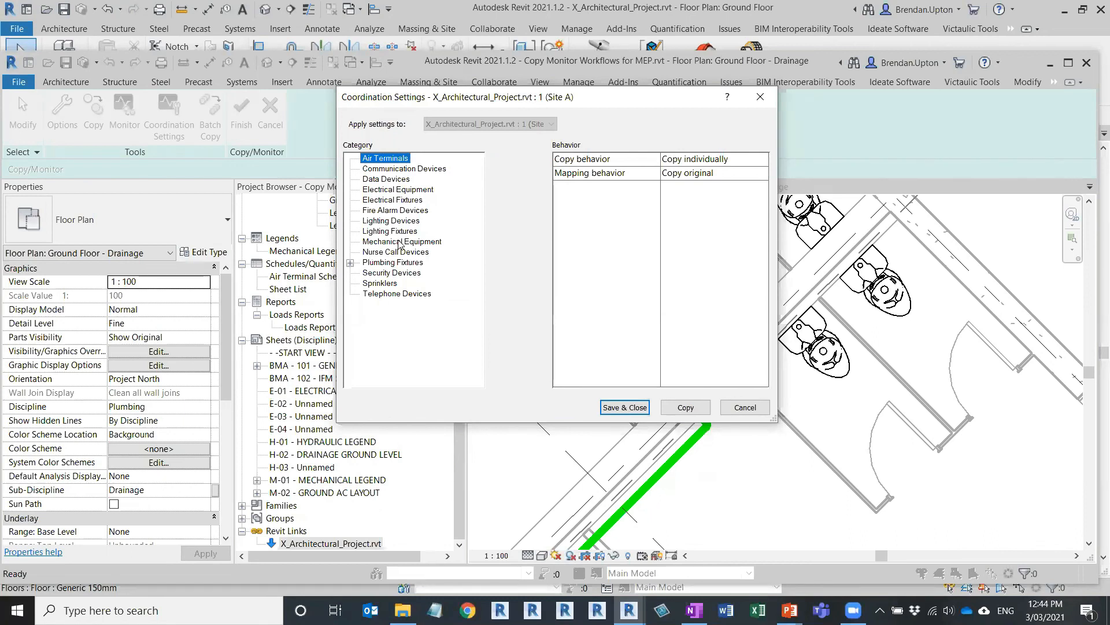
click(744, 407)
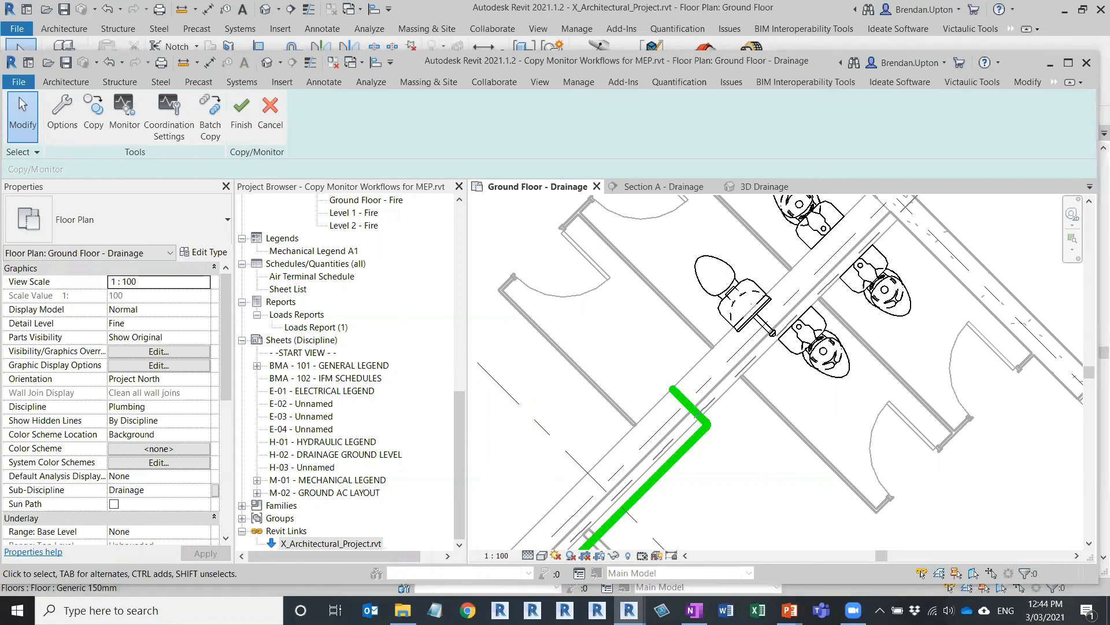
Step: Switch from Revit to the presentation's Questions slide
key(alt+Tab)
key(alt+Tab)
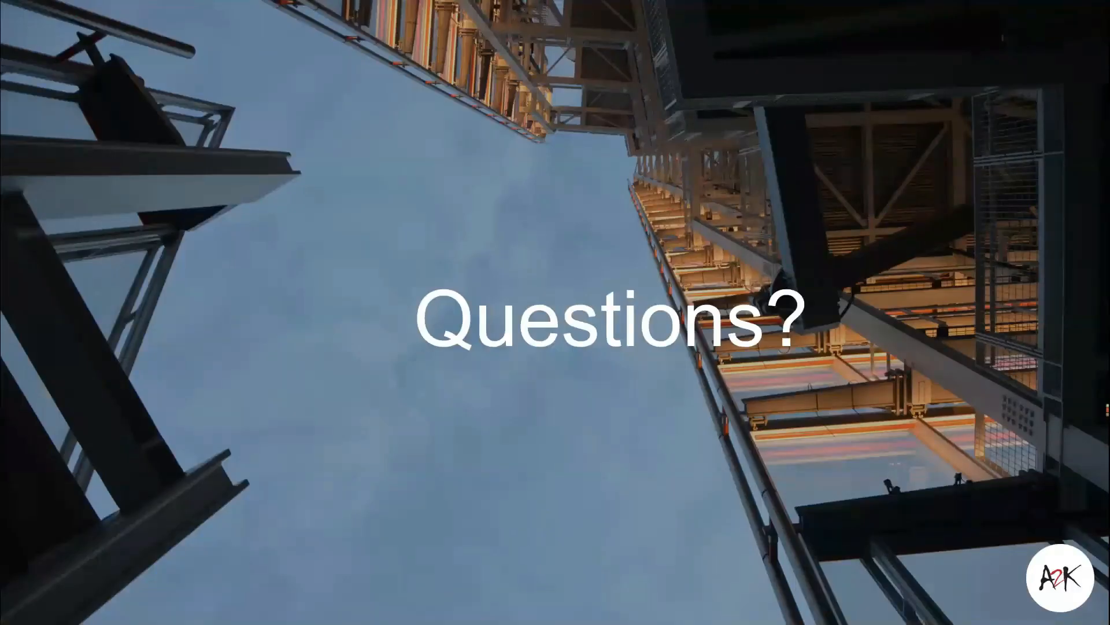